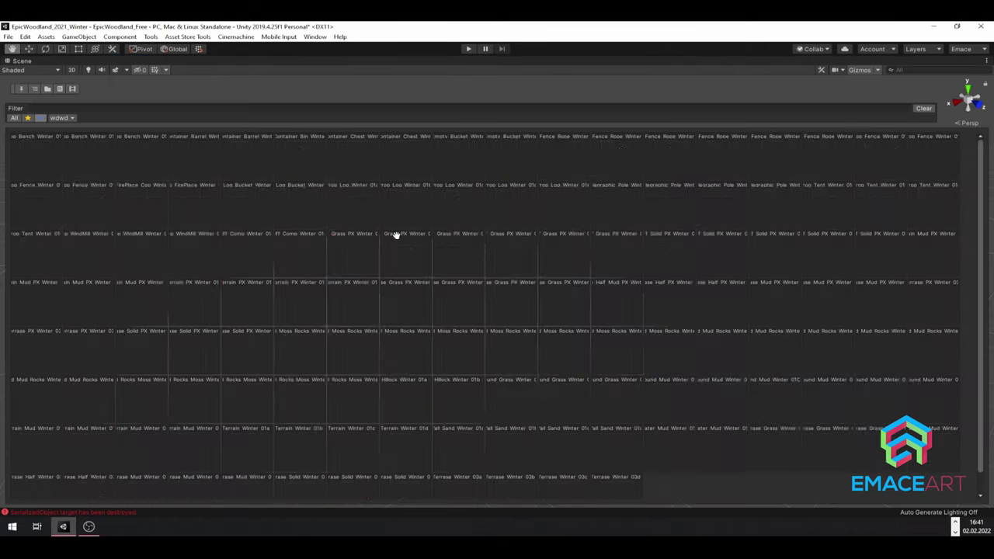
# - Place a snowy winter terrace piece on the grey blockout ground
pyautogui.click(396, 234)
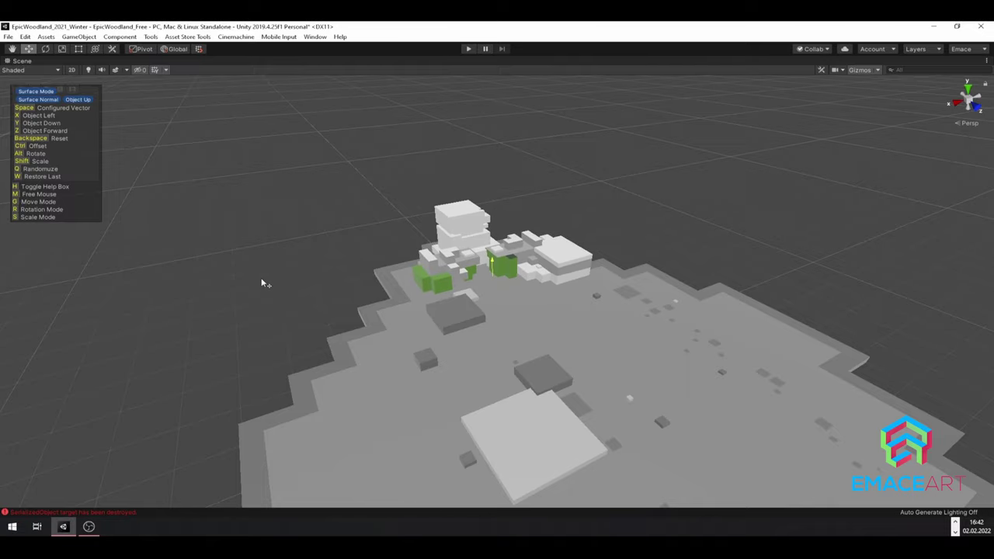
pyautogui.moveTo(295, 272); pyautogui.dragTo(704, 275, button='right')
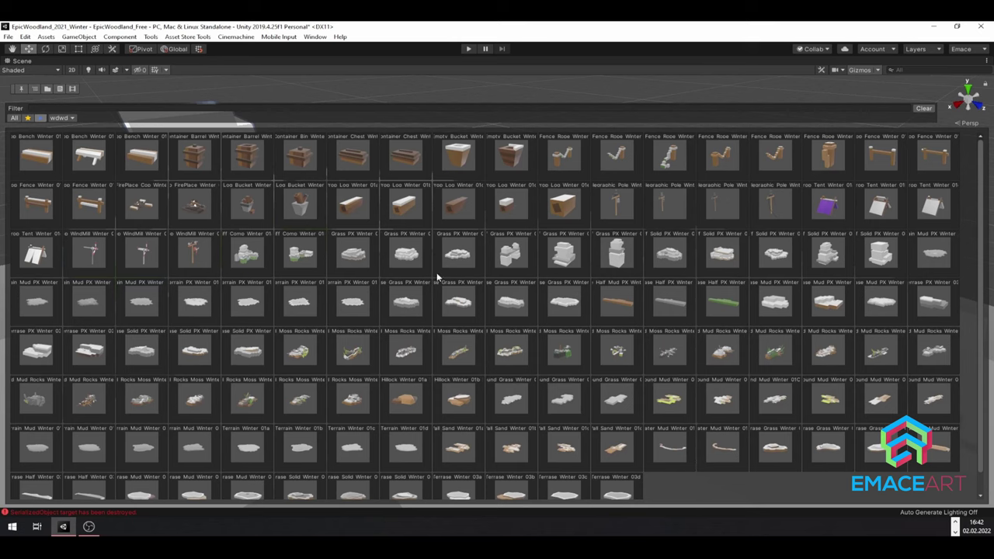
pyautogui.keyDown('ctrl'); pyautogui.scroll(3, 629, 293); pyautogui.keyUp('ctrl')
pyautogui.scroll(-5, 445, 347)
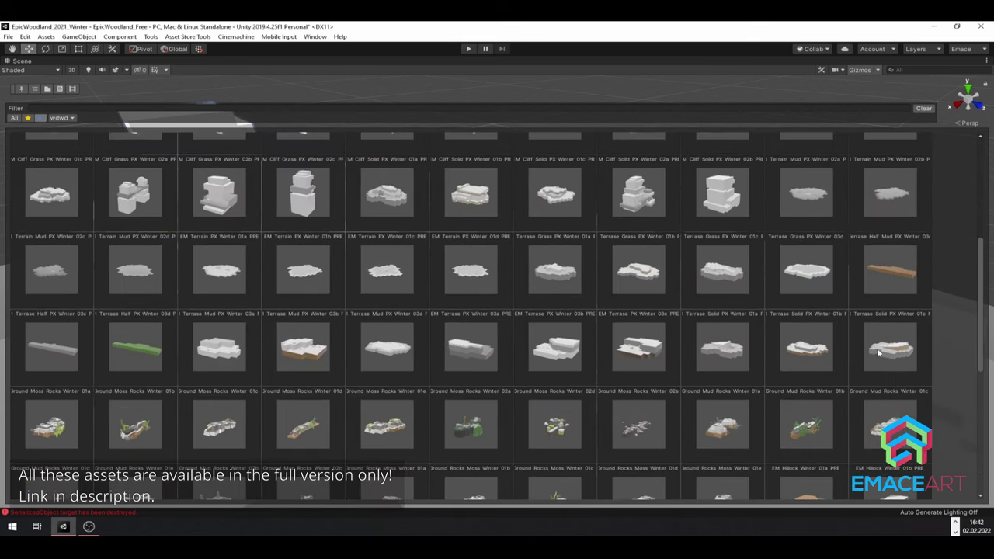
pyautogui.click(725, 360)
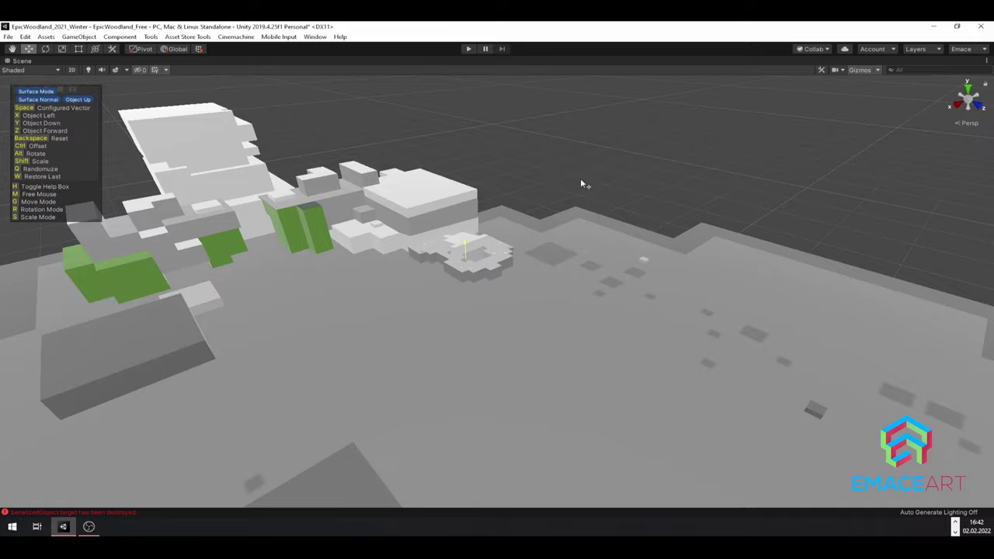
pyautogui.click(487, 191)
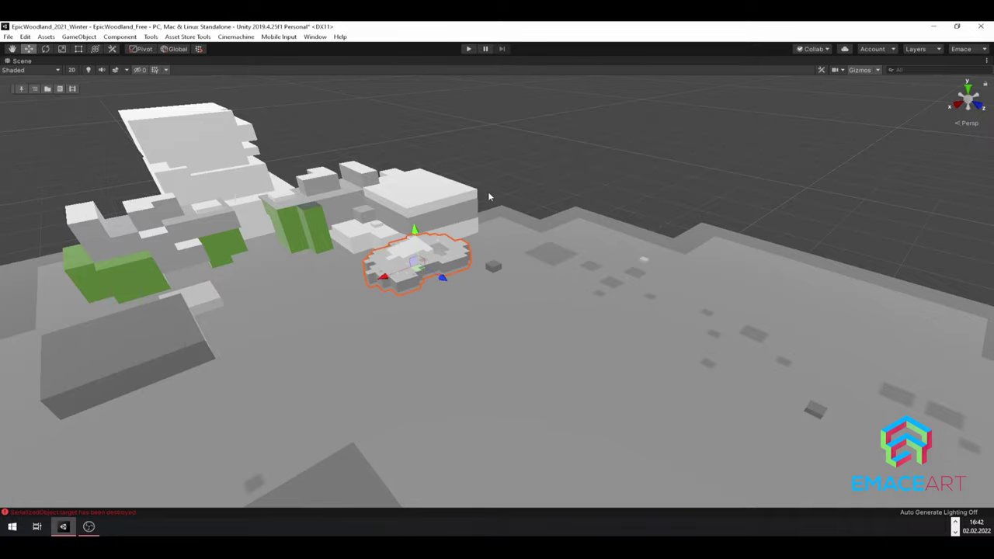
pyautogui.moveTo(487, 191)
pyautogui.keyDown('alt'); pyautogui.mouseDown()
pyautogui.moveTo(568, 319)
pyautogui.moveTo(665, 275)
pyautogui.moveTo(446, 337)
pyautogui.moveTo(531, 286)
pyautogui.mouseUp(); pyautogui.keyUp('alt')
pyautogui.press('e')
pyautogui.press('w')
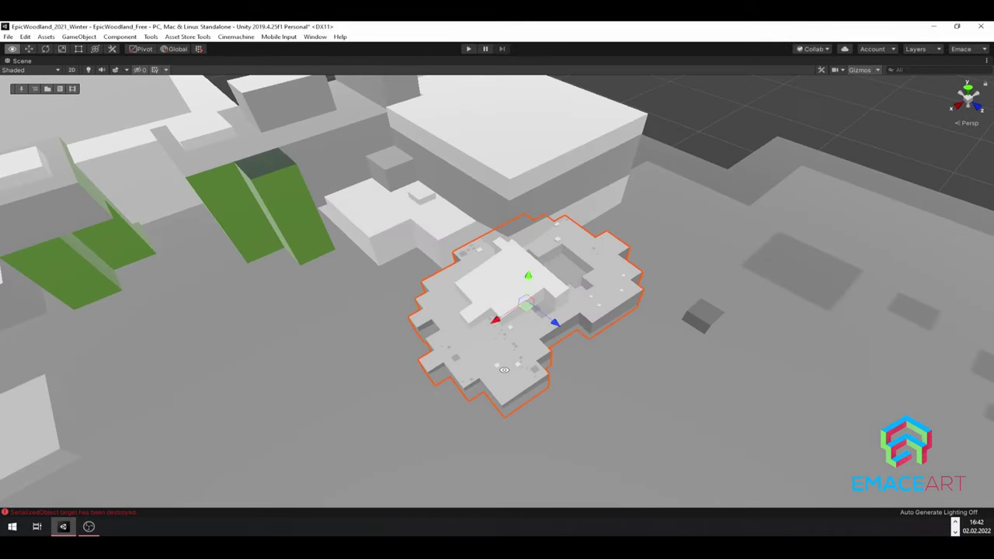
# - Place a second, enlarged flat terrace piece beside the first one
pyautogui.press('space')
pyautogui.click(411, 351)
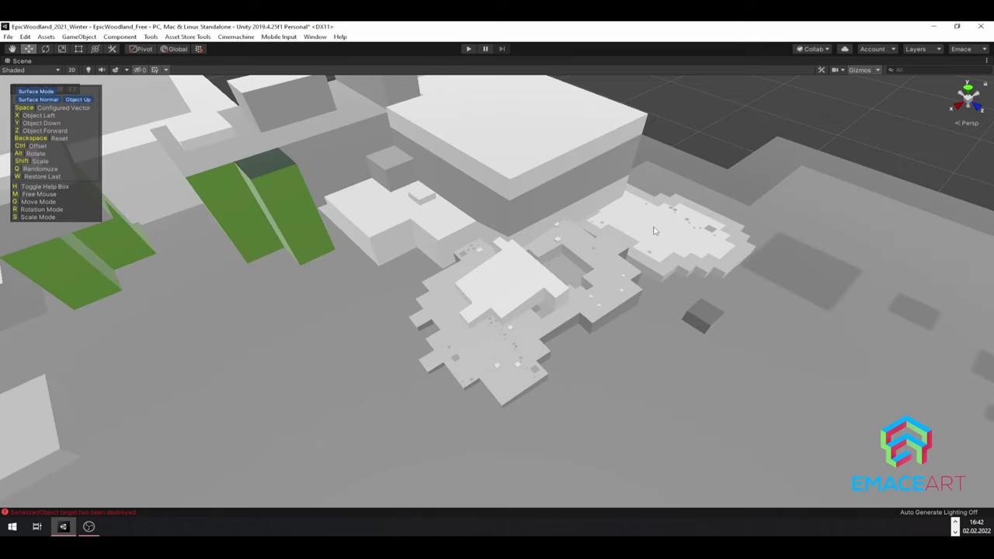
pyautogui.press('shift')
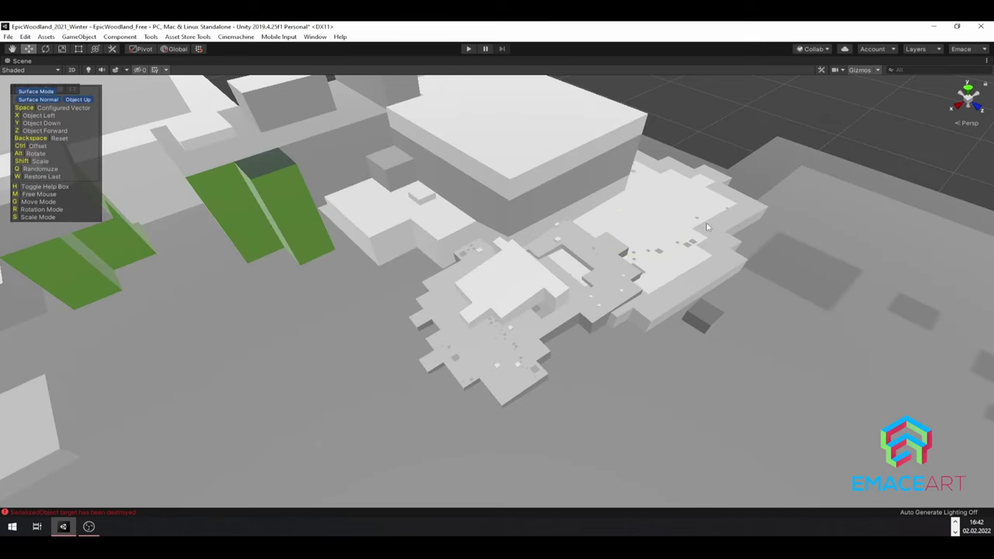
pyautogui.click(706, 226)
pyautogui.moveTo(702, 229)
pyautogui.keyDown('alt'); pyautogui.mouseDown()
pyautogui.moveTo(551, 177)
pyautogui.moveTo(324, 313)
pyautogui.mouseUp(); pyautogui.keyUp('alt')
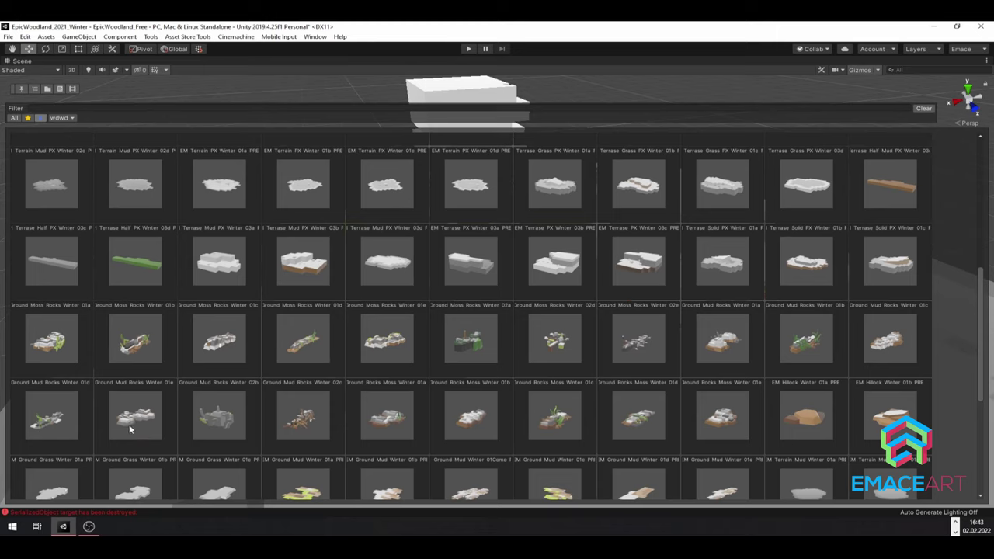
# - Place two snowy rock clusters, one by the green blocks and one in the foreground
pyautogui.click(130, 428)
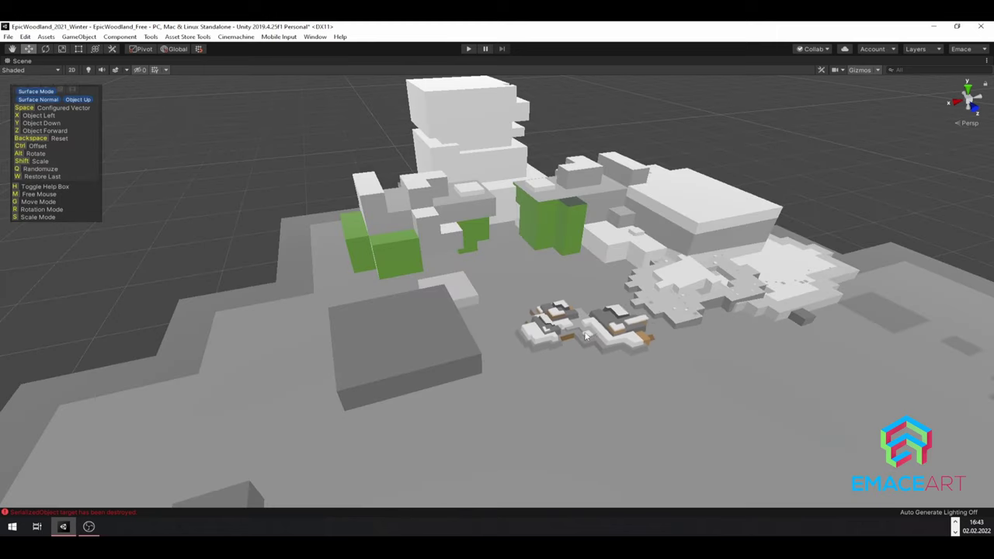
pyautogui.moveTo(607, 267); pyautogui.dragTo(551, 324, button='right')
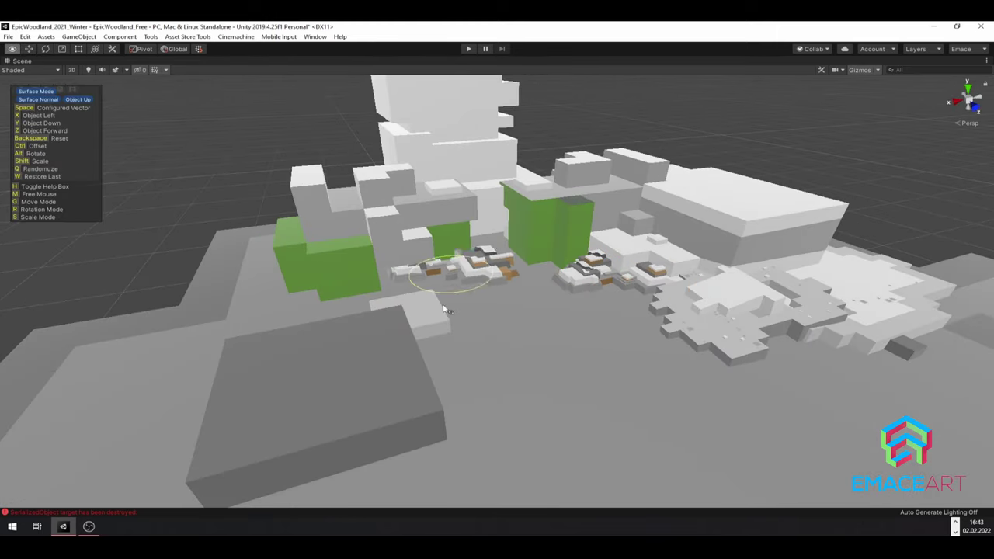
pyautogui.click(477, 384)
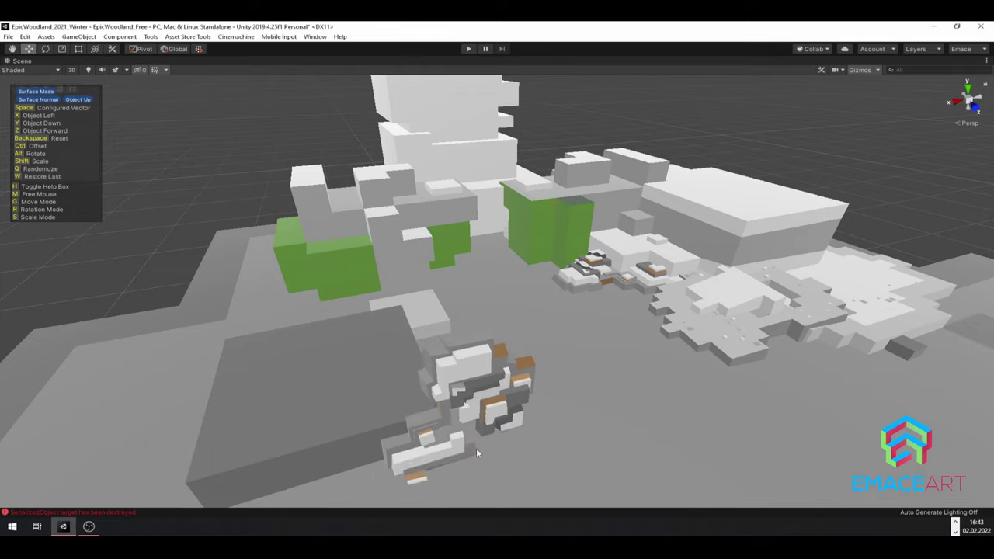
pyautogui.click(476, 448)
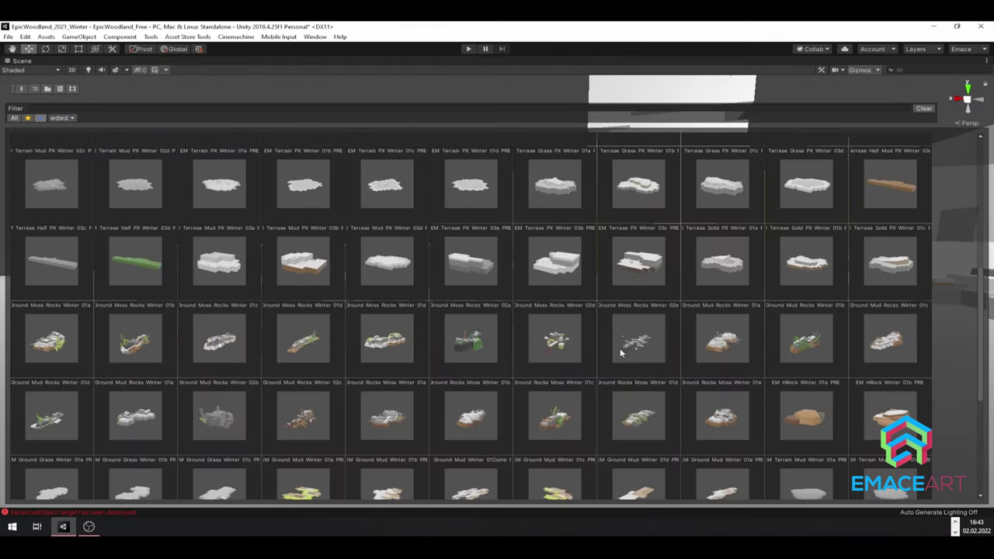
# - Add a brown-edged snowy terrace to the open ground and rotate it to a new heading
pyautogui.scroll(-5, 620, 353)
pyautogui.click(226, 394)
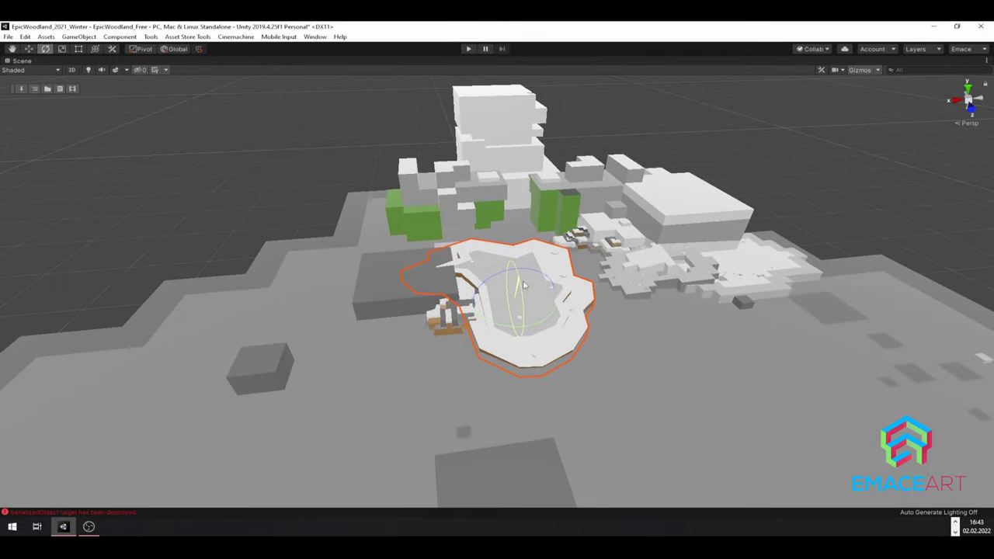
pyautogui.moveTo(522, 285); pyautogui.dragTo(509, 341)
pyautogui.press('f')
pyautogui.press('w')
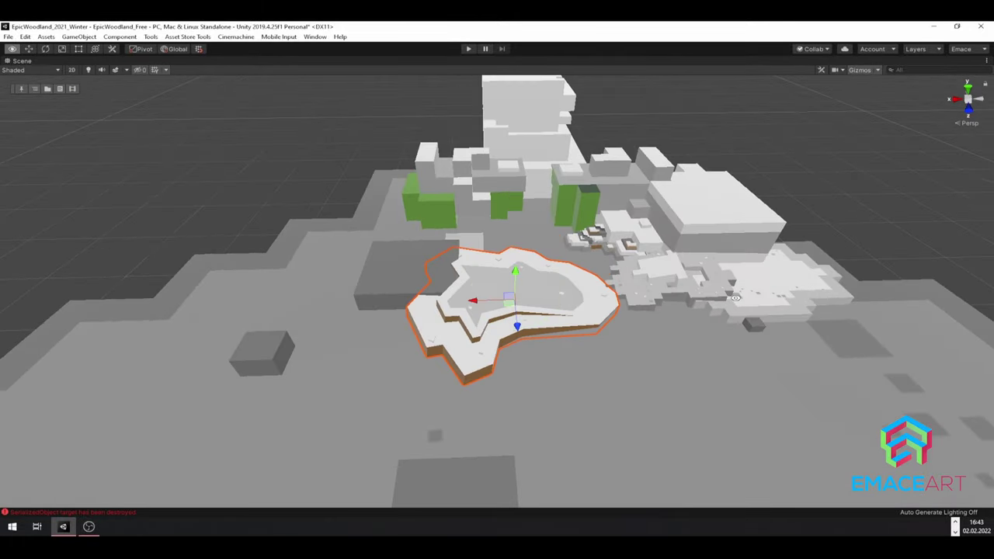
pyautogui.keyDown('alt'); pyautogui.moveTo(734, 296); pyautogui.dragTo(456, 311); pyautogui.keyUp('alt')
pyautogui.press('f')
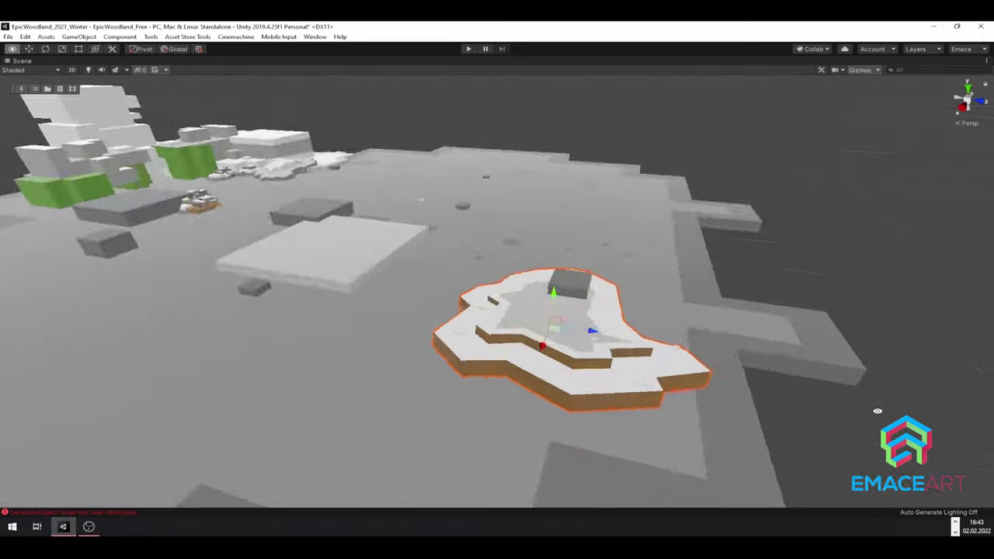
pyautogui.moveTo(683, 342)
pyautogui.keyDown('alt'); pyautogui.mouseDown()
pyautogui.moveTo(757, 346)
pyautogui.moveTo(534, 273)
pyautogui.mouseUp(); pyautogui.keyUp('alt')
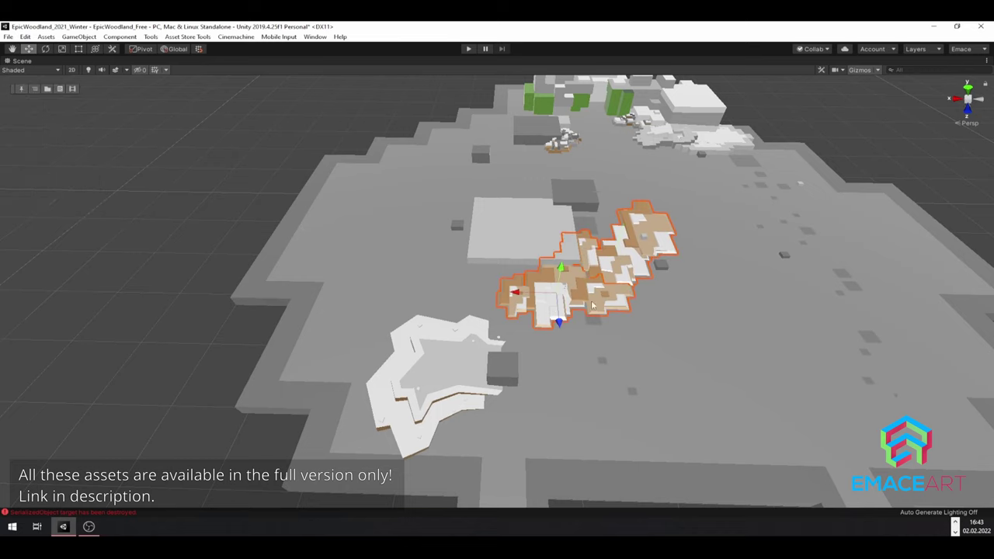
# - Paint a row of orange-white sand patches and shift the cluster to the upper right
pyautogui.moveTo(617, 252); pyautogui.dragTo(460, 225)
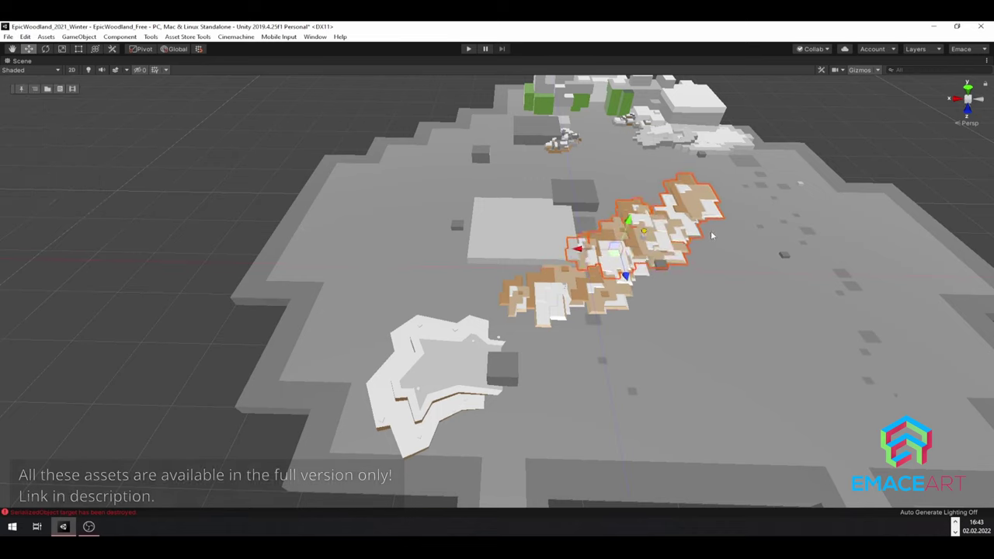
pyautogui.moveTo(628, 251); pyautogui.dragTo(596, 199)
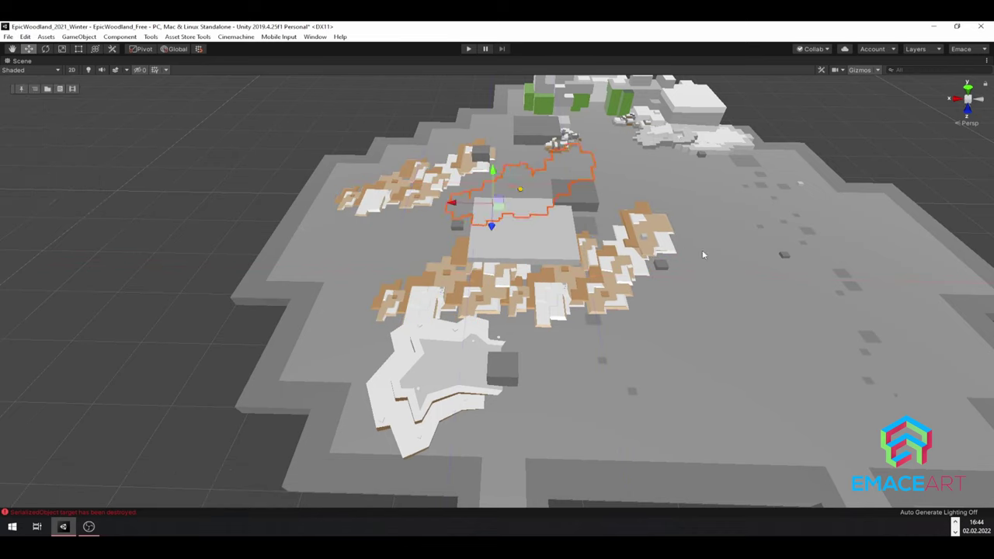
pyautogui.moveTo(702, 255); pyautogui.dragTo(778, 214)
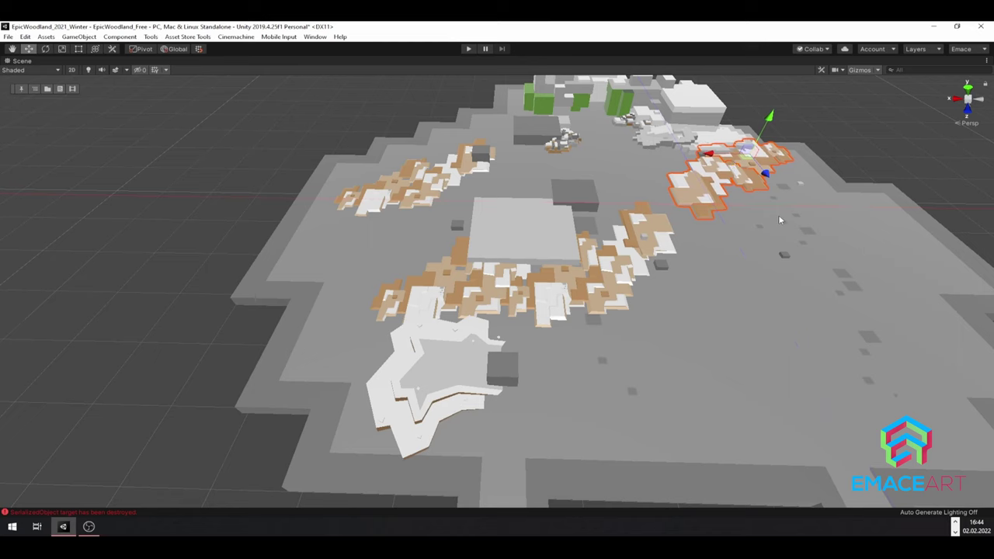
# - Place the EM Terrace Winter 03c piece on the right side of the level
pyautogui.press('space')
pyautogui.click(391, 464)
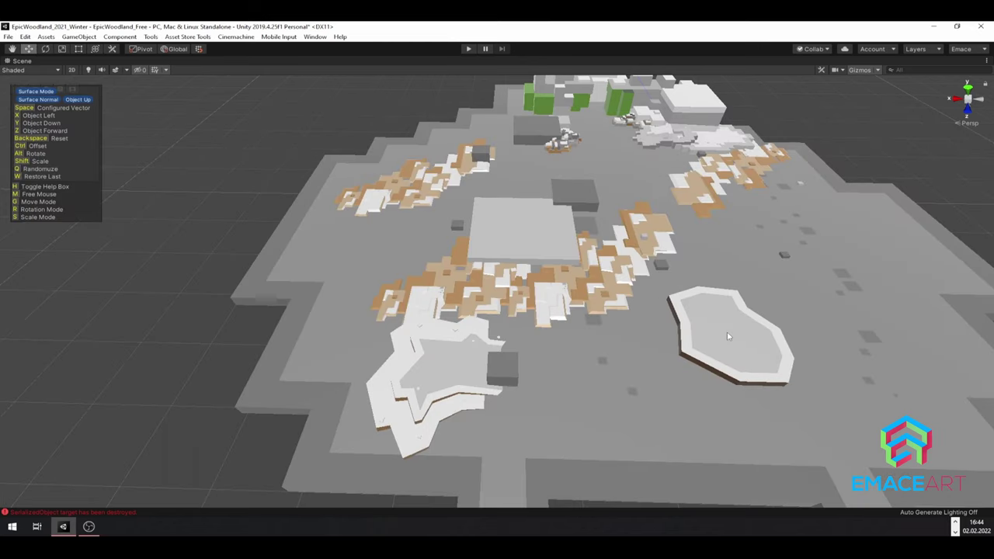
pyautogui.click(707, 340)
pyautogui.moveTo(815, 332); pyautogui.dragTo(947, 257)
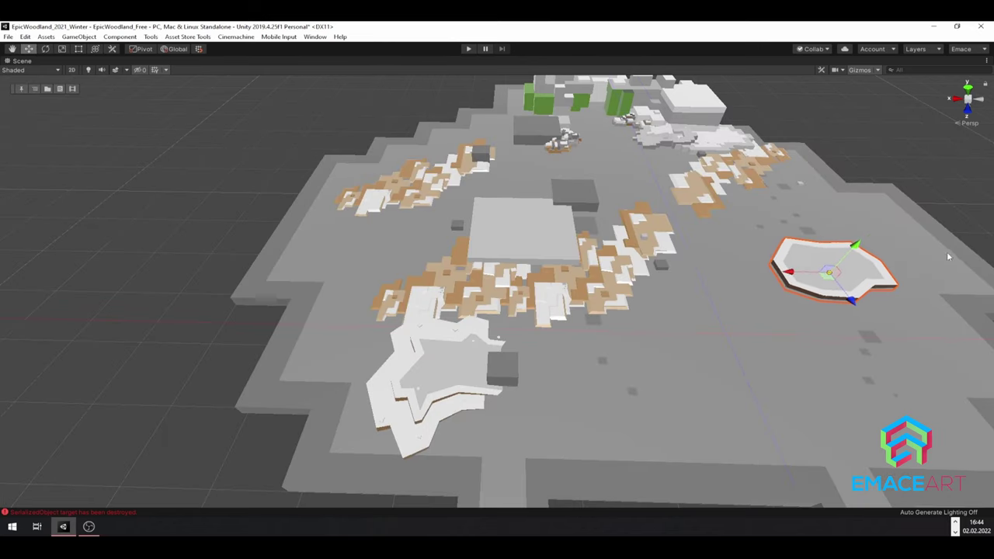
pyautogui.scroll(-3, 712, 333)
# - Place two small yellow-green props, one by the cliff and one near the centre
pyautogui.press('space')
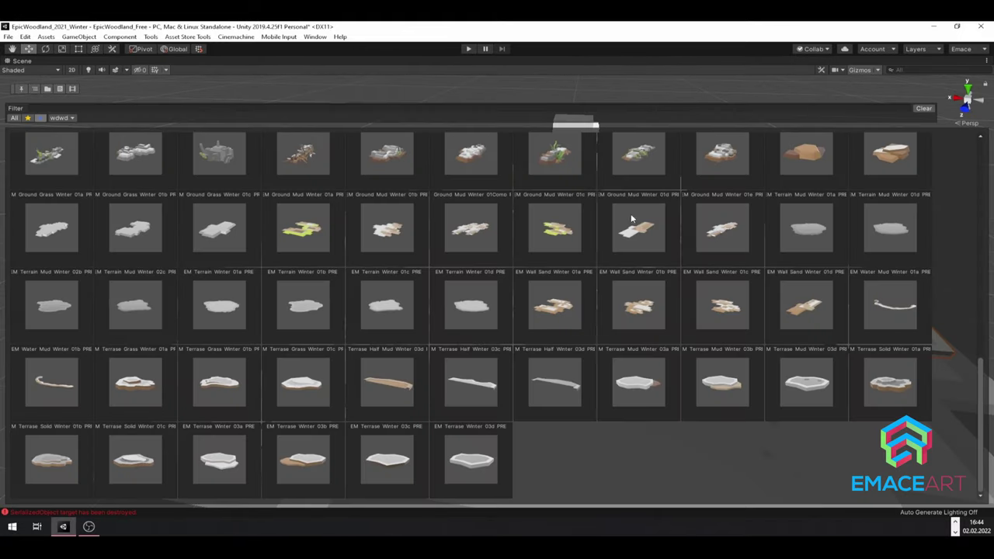
pyautogui.click(217, 153)
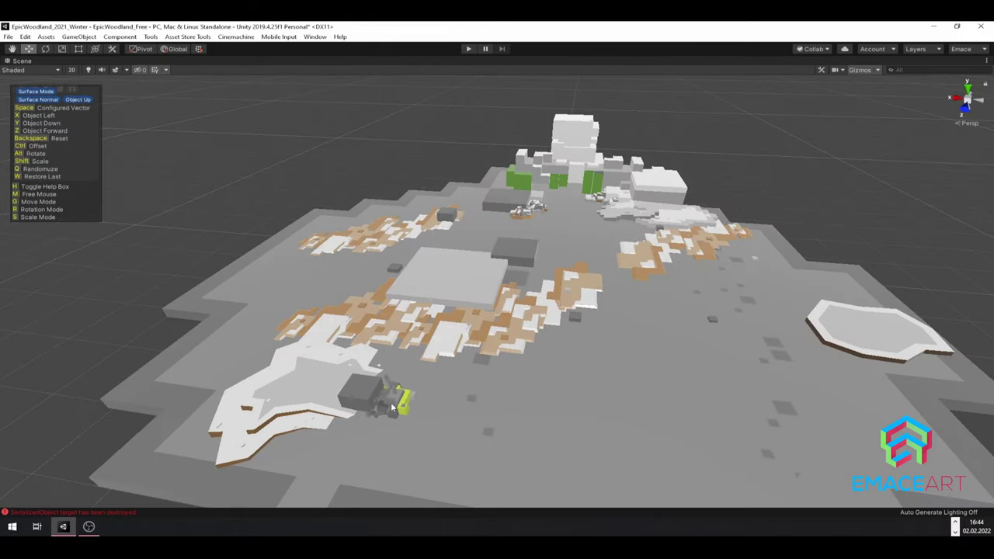
pyautogui.click(389, 407)
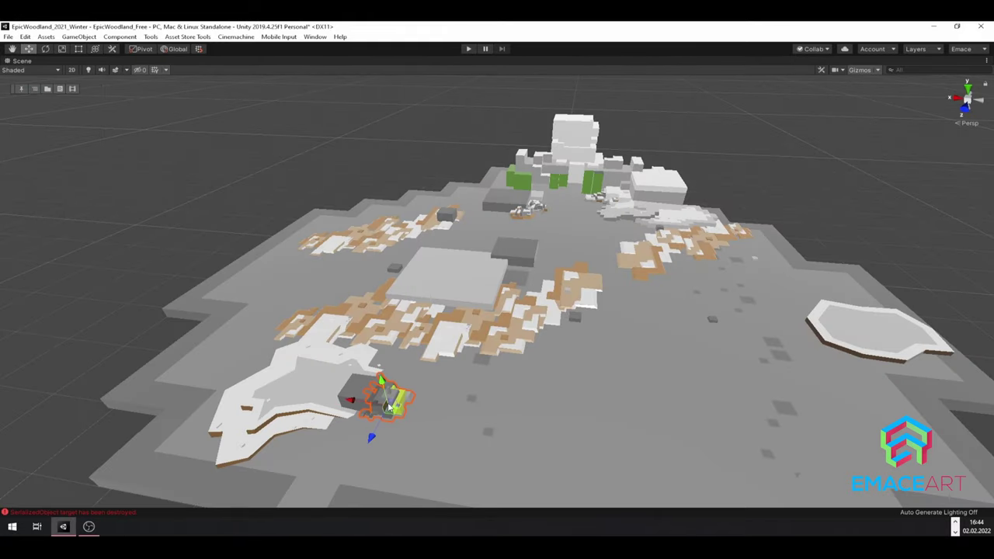
pyautogui.click(541, 268)
pyautogui.press('f')
pyautogui.moveTo(541, 268)
pyautogui.keyDown('alt'); pyautogui.mouseDown()
pyautogui.moveTo(303, 273)
pyautogui.moveTo(495, 281)
pyautogui.mouseUp(); pyautogui.keyUp('alt')
pyautogui.press('space')
# - Move the view closer and show the prefab palette with its Bld, Cliffs, Nature, Props and Rocks folders
pyautogui.scroll(2, 310, 233)
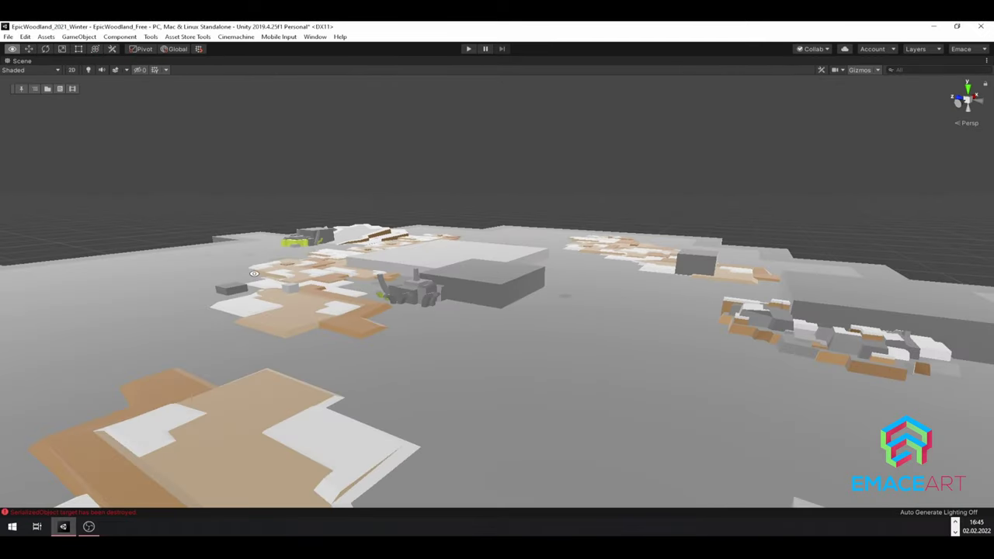
pyautogui.keyDown('alt'); pyautogui.moveTo(254, 273); pyautogui.dragTo(714, 260); pyautogui.keyUp('alt')
pyautogui.press('space')
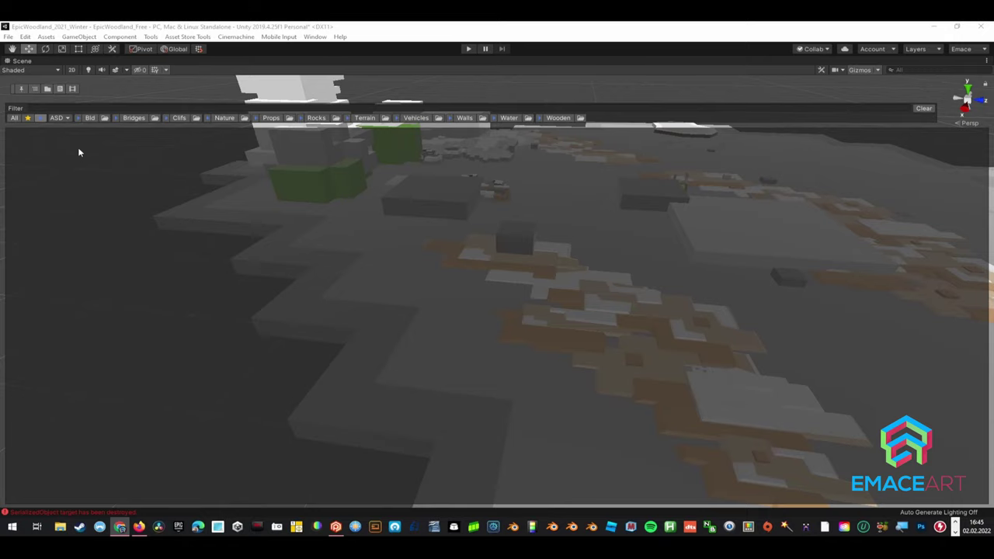
# - Place the Cliff Solid Winter 01b cliff prefab and rotate it into position
pyautogui.click(174, 118)
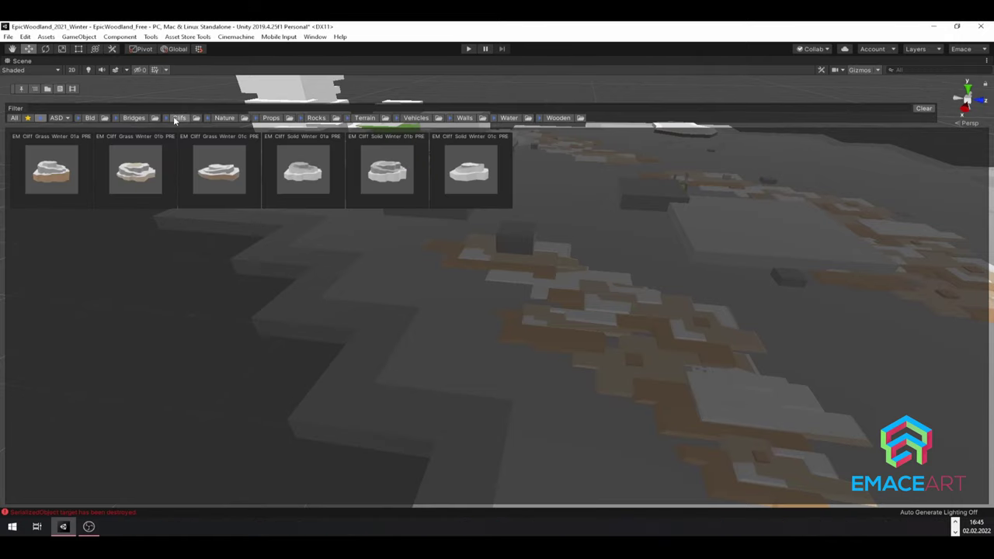
pyautogui.click(386, 176)
pyautogui.press('f')
pyautogui.scroll(2, 379, 212)
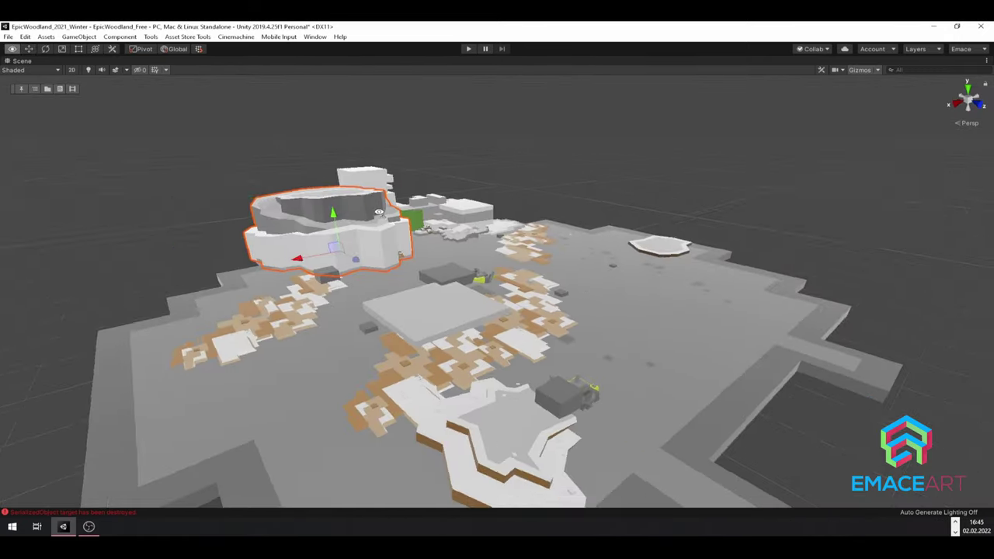
pyautogui.scroll(-3, 379, 211)
pyautogui.keyDown('alt'); pyautogui.moveTo(378, 212); pyautogui.dragTo(781, 240); pyautogui.keyUp('alt')
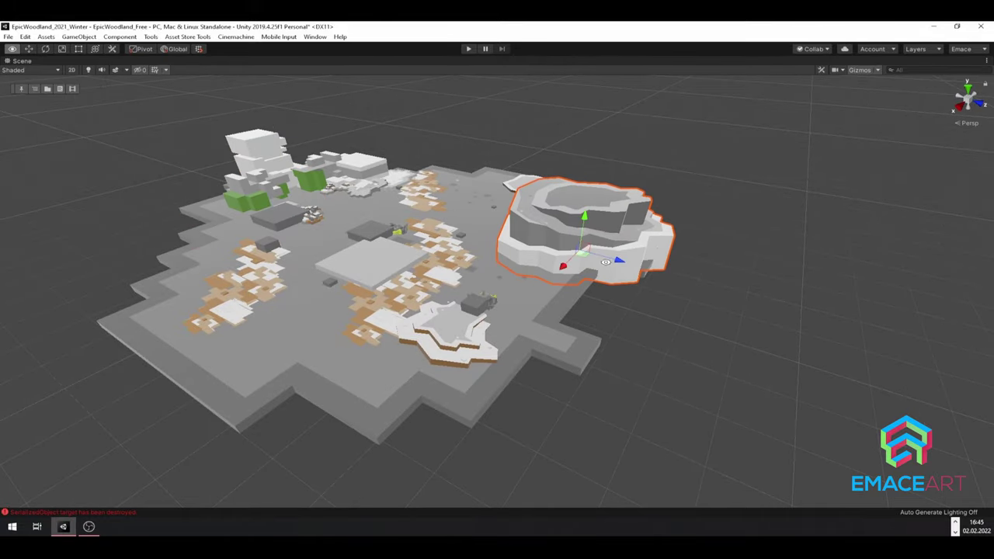
pyautogui.moveTo(604, 262)
pyautogui.keyDown('alt'); pyautogui.mouseDown()
pyautogui.moveTo(584, 219)
pyautogui.moveTo(644, 227)
pyautogui.mouseUp(); pyautogui.keyUp('alt')
pyautogui.scroll(3, 583, 219)
pyautogui.press('d')
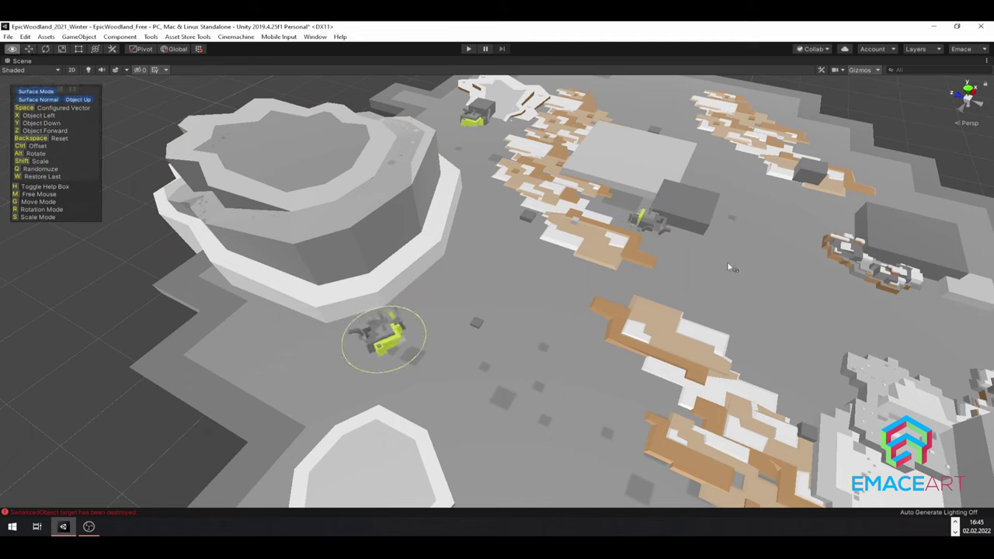
pyautogui.press('r')
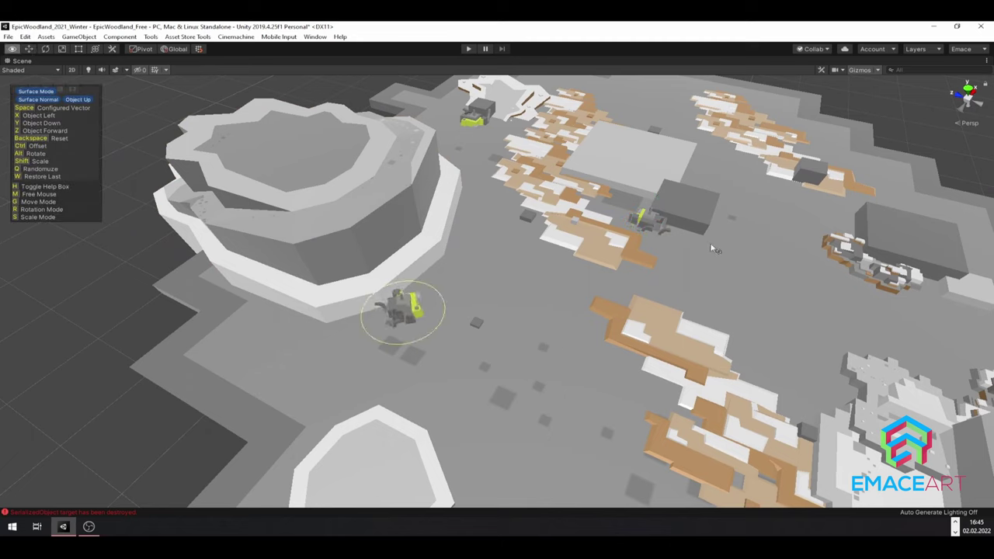
pyautogui.press('f')
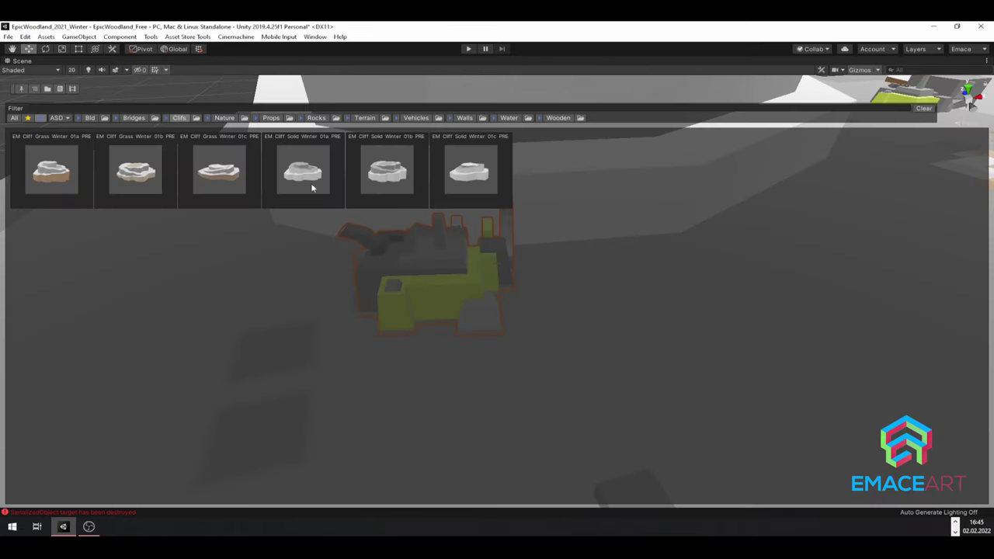
# - Filter the palette to Rocks and pick a small pebble prefab near the cliff base
pyautogui.click(317, 121)
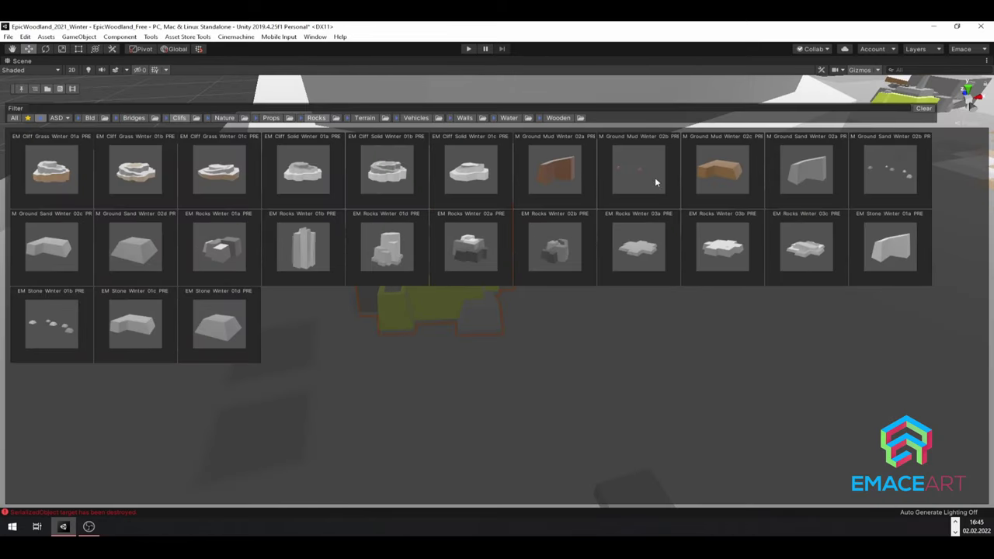
pyautogui.click(888, 180)
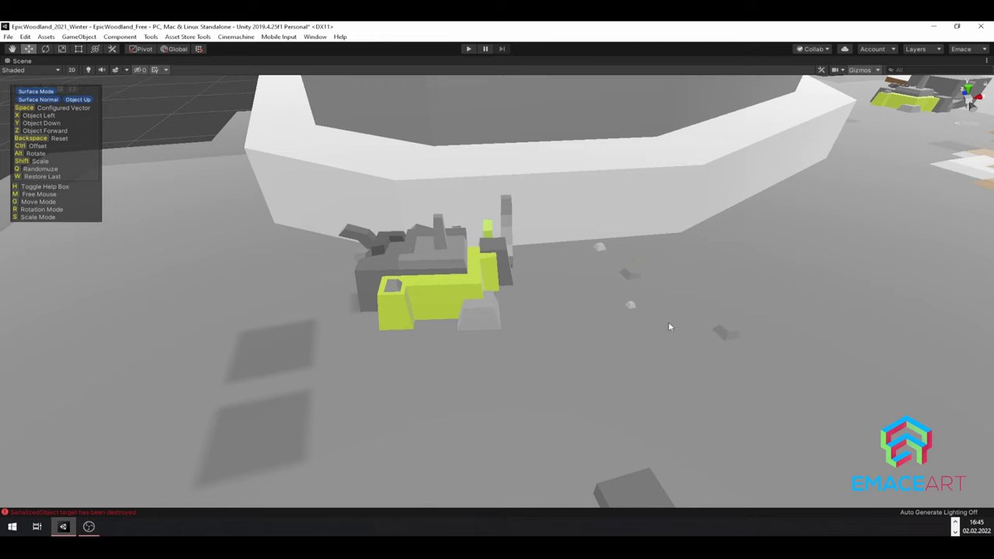
pyautogui.keyDown('alt'); pyautogui.moveTo(628, 317); pyautogui.dragTo(463, 374); pyautogui.keyUp('alt')
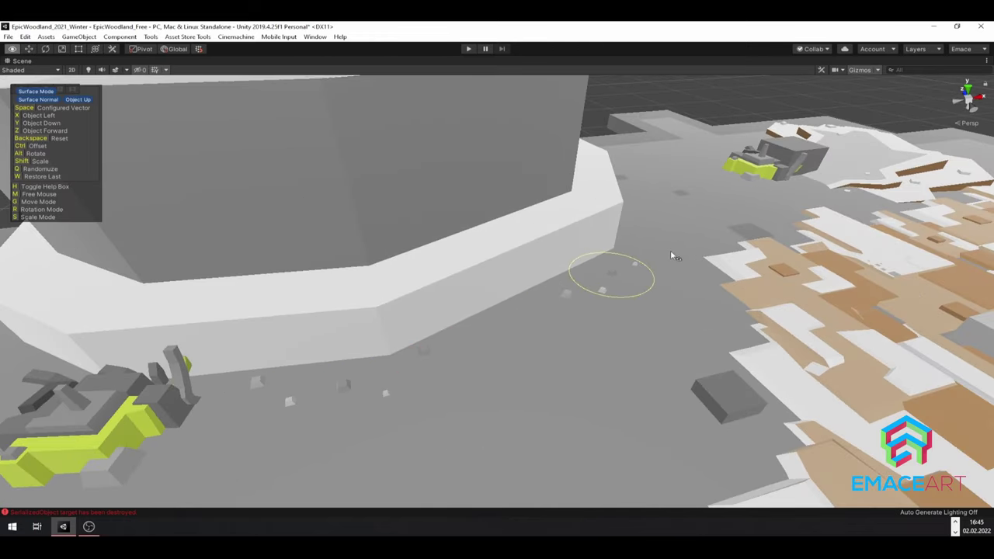
pyautogui.keyDown('alt'); pyautogui.moveTo(670, 256); pyautogui.dragTo(578, 284); pyautogui.keyUp('alt')
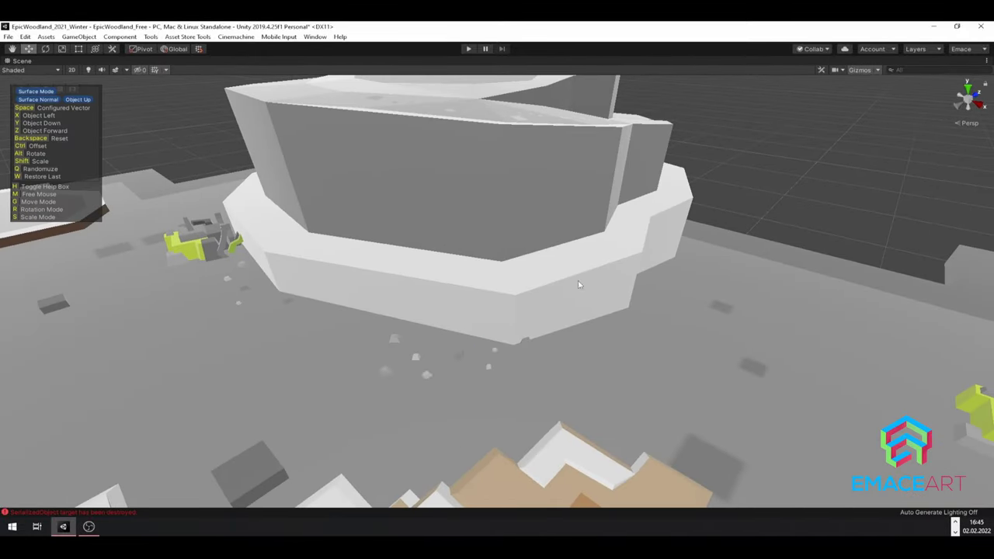
pyautogui.keyDown('alt'); pyautogui.moveTo(738, 262); pyautogui.dragTo(815, 297); pyautogui.keyUp('alt')
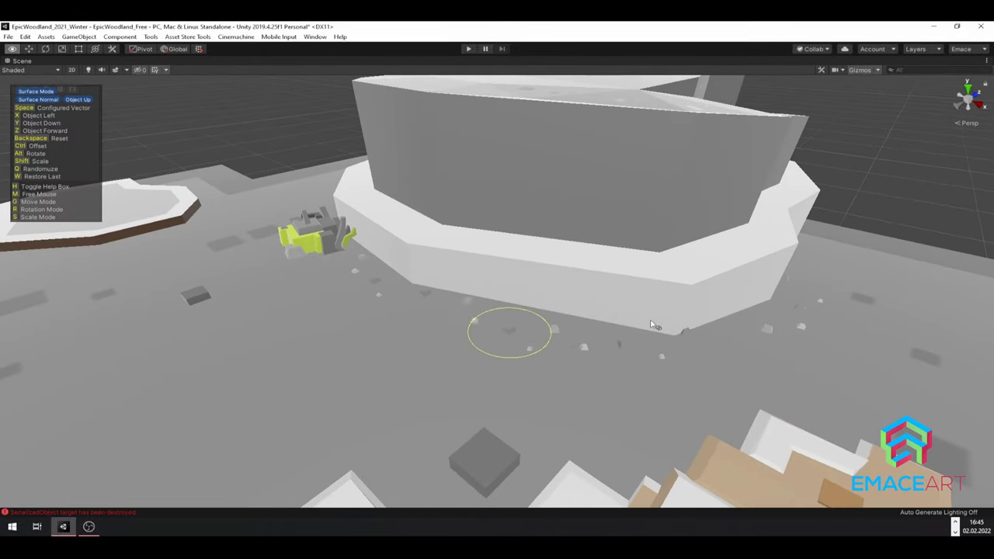
pyautogui.keyDown('alt'); pyautogui.moveTo(652, 324); pyautogui.dragTo(664, 295); pyautogui.keyUp('alt')
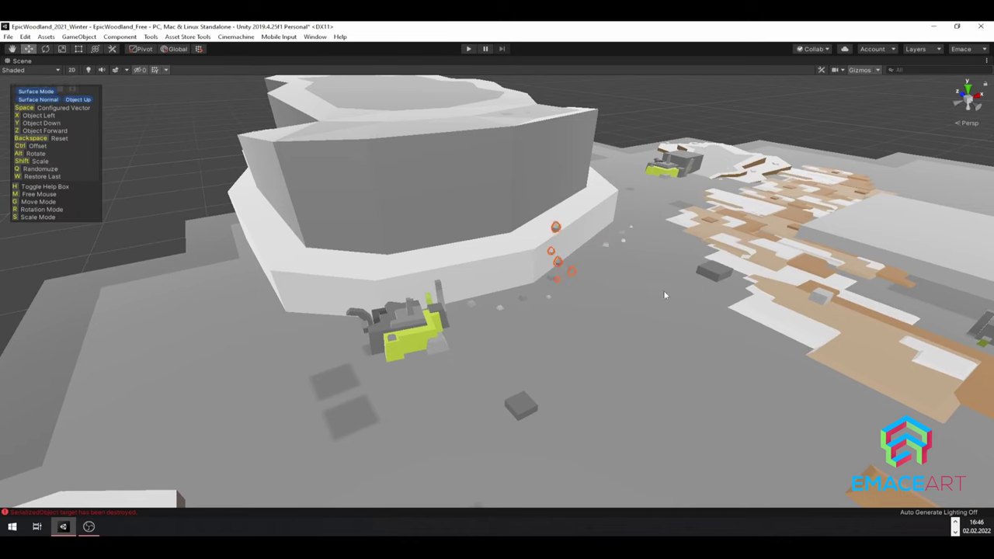
pyautogui.keyDown('alt'); pyautogui.moveTo(418, 350); pyautogui.dragTo(508, 275); pyautogui.keyUp('alt')
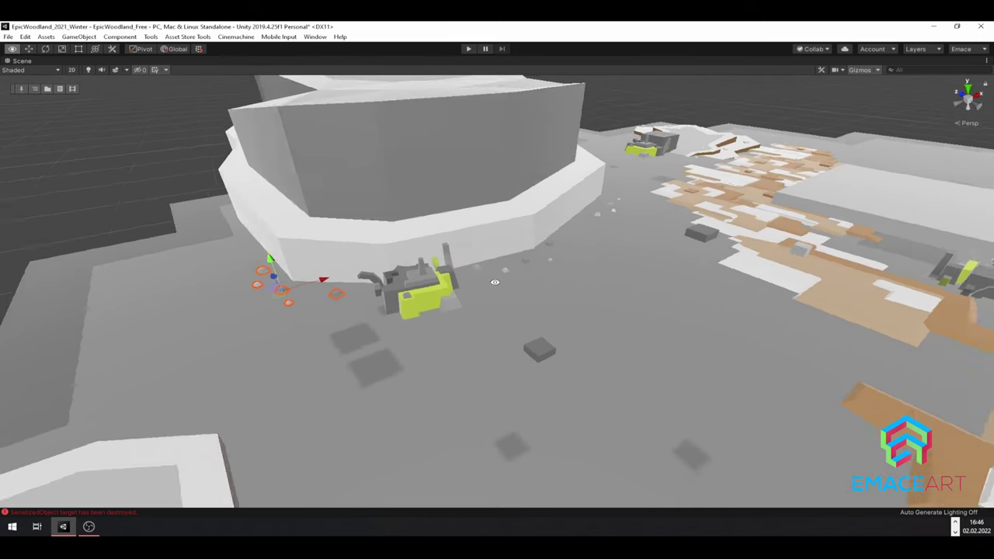
# - Place a winter stone on the terrain at the right of the level
pyautogui.press('Tab')
pyautogui.click(116, 321)
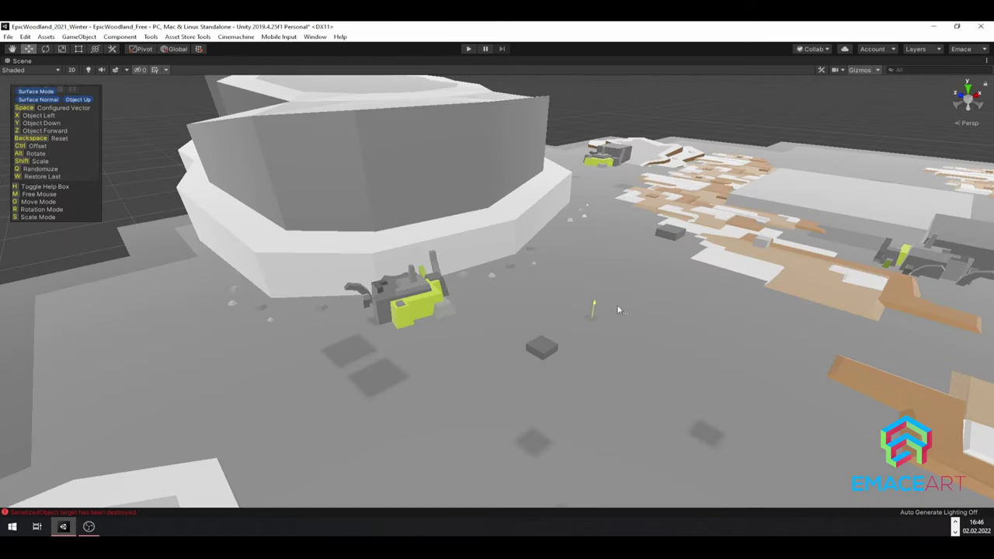
pyautogui.press('Tab')
pyautogui.click(803, 248)
pyautogui.click(767, 311)
pyautogui.keyDown('alt'); pyautogui.moveTo(824, 313); pyautogui.dragTo(637, 280, button='right'); pyautogui.keyUp('alt')
pyautogui.keyDown('alt'); pyautogui.moveTo(636, 280); pyautogui.dragTo(455, 242); pyautogui.keyUp('alt')
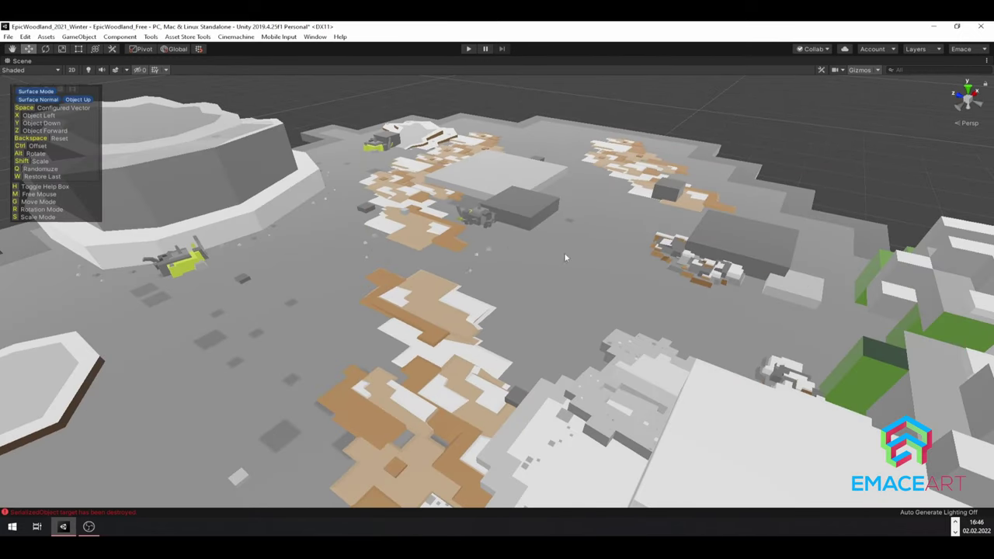
pyautogui.click(547, 245)
# - Place a cluster of stones beside the snowy patch
pyautogui.moveTo(556, 225); pyautogui.dragTo(695, 291, button='right')
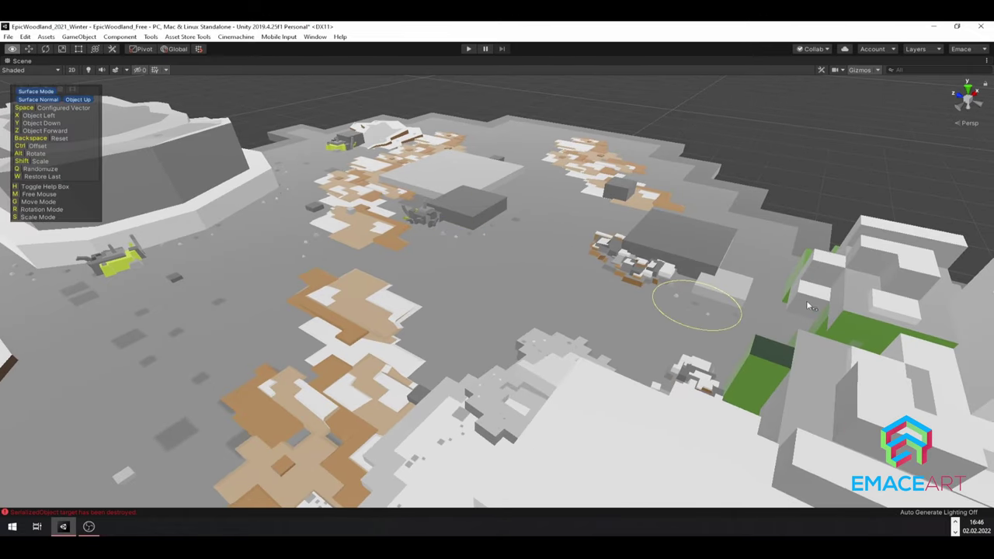
pyautogui.click(562, 326)
pyautogui.keyDown('alt'); pyautogui.moveTo(397, 294); pyautogui.dragTo(604, 291); pyautogui.keyUp('alt')
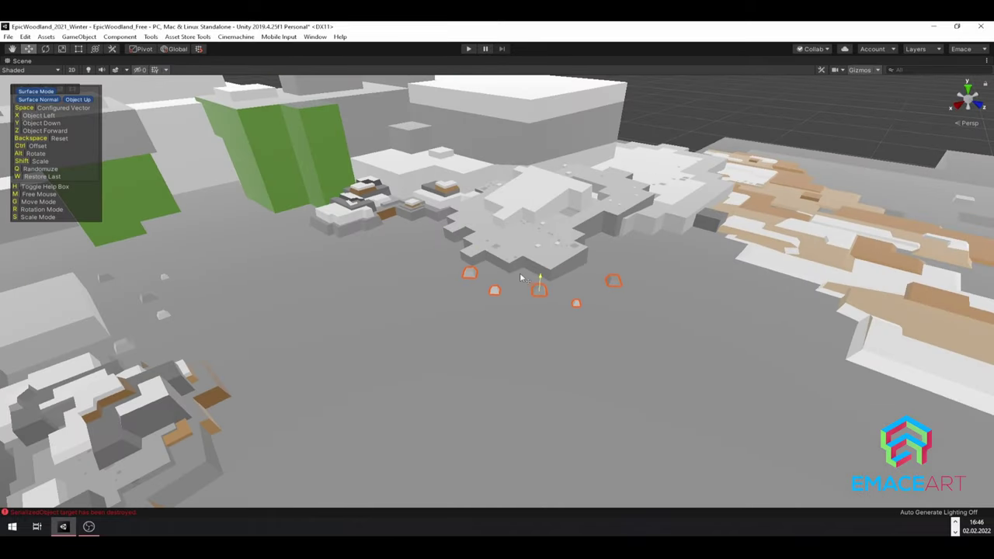
pyautogui.keyDown('alt'); pyautogui.moveTo(511, 281); pyautogui.dragTo(605, 256); pyautogui.keyUp('alt')
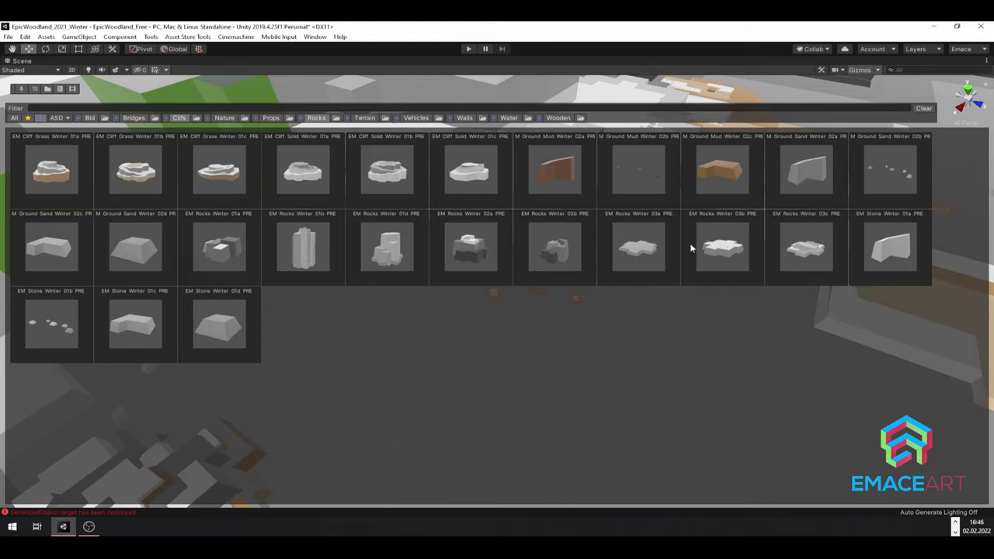
pyautogui.click(691, 246)
# - Place Rocks Winter 01a rocks beside the green block and at its base
pyautogui.press('Tab')
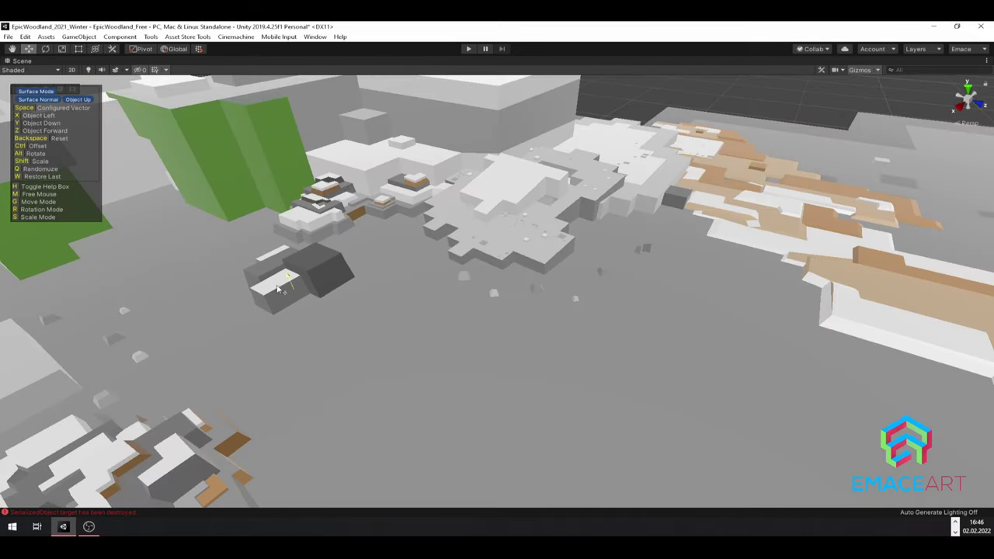
pyautogui.moveTo(221, 257)
pyautogui.mouseDown()
pyautogui.moveTo(300, 275)
pyautogui.moveTo(714, 309)
pyautogui.mouseUp()
pyautogui.moveTo(582, 342); pyautogui.dragTo(388, 266)
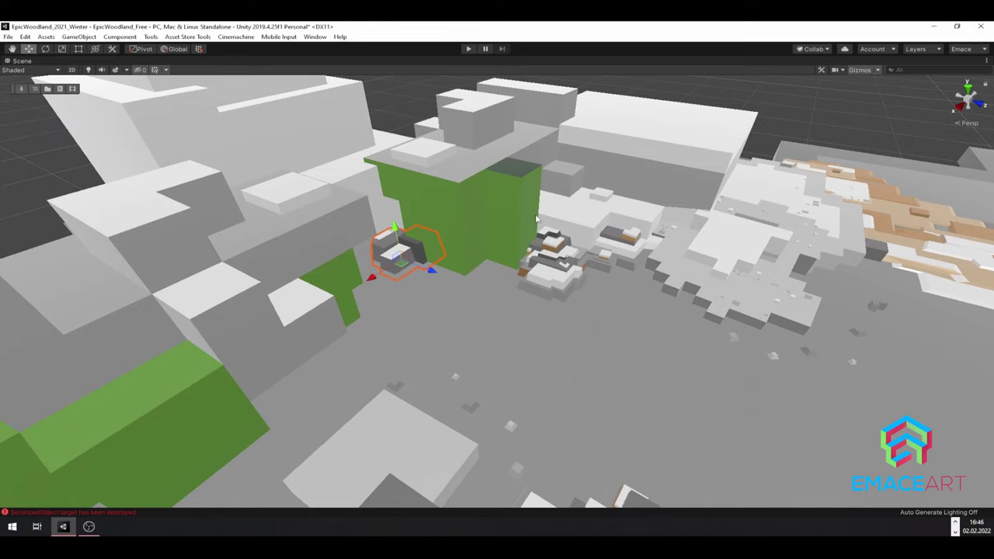
pyautogui.scroll(5, 404, 261)
pyautogui.scroll(-3, 404, 261)
pyautogui.press('Tab')
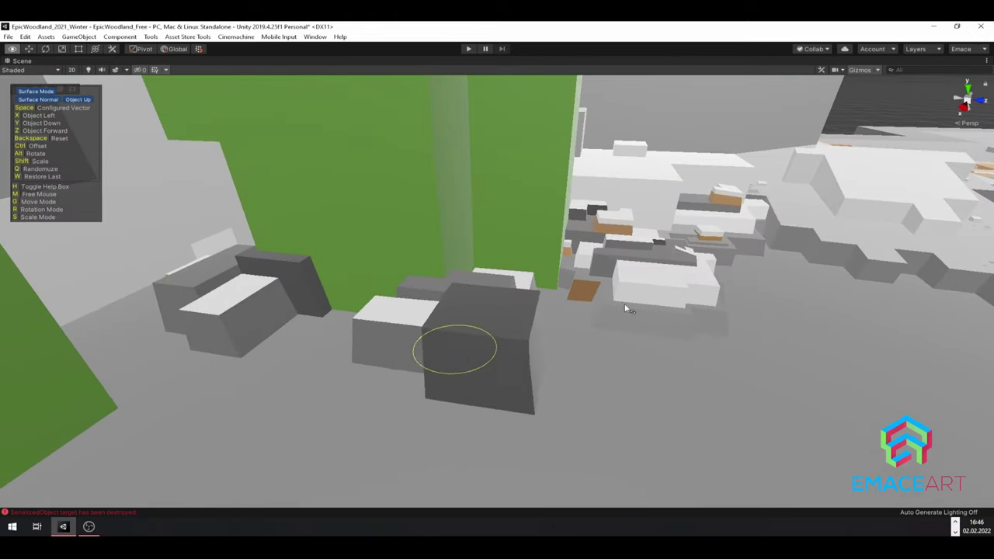
pyautogui.click(628, 309)
pyautogui.moveTo(627, 309)
pyautogui.keyDown('alt'); pyautogui.mouseDown()
pyautogui.moveTo(664, 235)
pyautogui.moveTo(509, 239)
pyautogui.moveTo(521, 338)
pyautogui.mouseUp(); pyautogui.keyUp('alt')
# - Place rocks by the dark grey slab and on the outer terrain ledge
pyautogui.press('Tab')
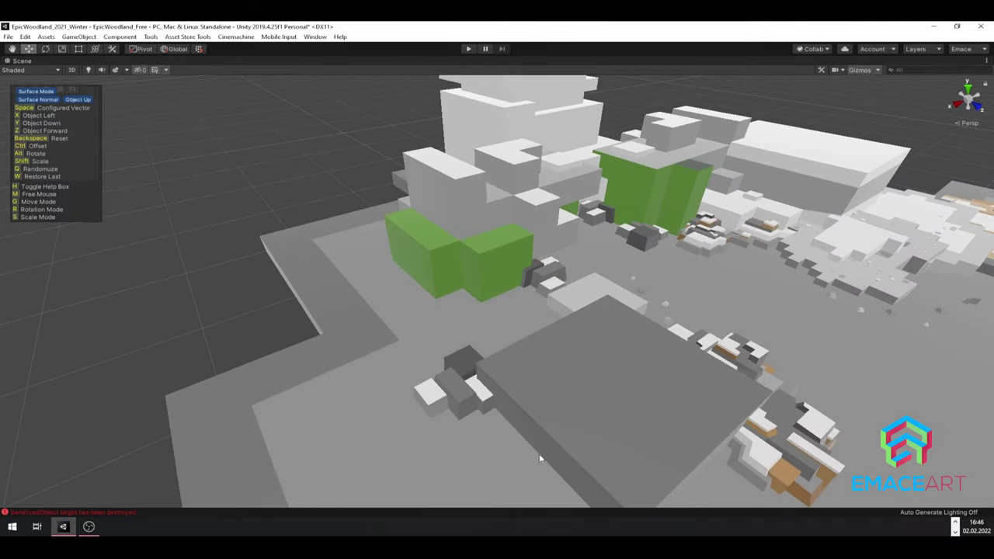
pyautogui.click(540, 458)
pyautogui.keyDown('alt'); pyautogui.moveTo(540, 458); pyautogui.dragTo(472, 354); pyautogui.keyUp('alt')
pyautogui.press('Tab')
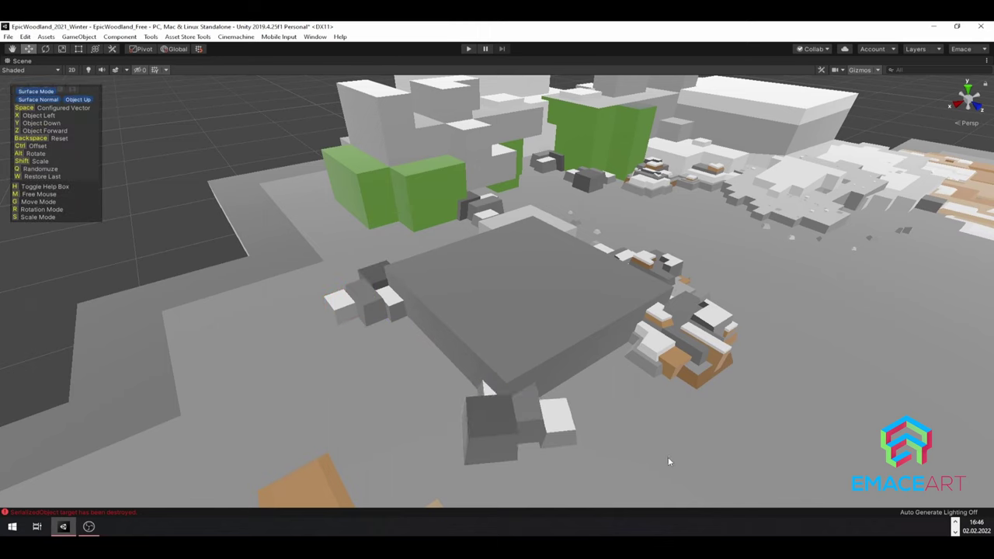
pyautogui.click(710, 476)
pyautogui.keyDown('alt'); pyautogui.moveTo(723, 424); pyautogui.dragTo(751, 338); pyautogui.keyUp('alt')
pyautogui.press('Tab')
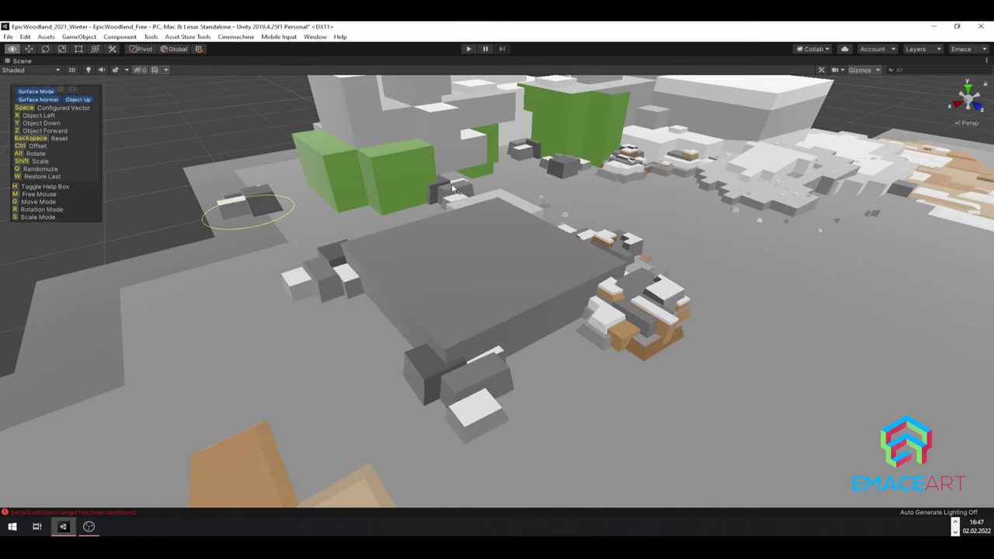
pyautogui.click(445, 217)
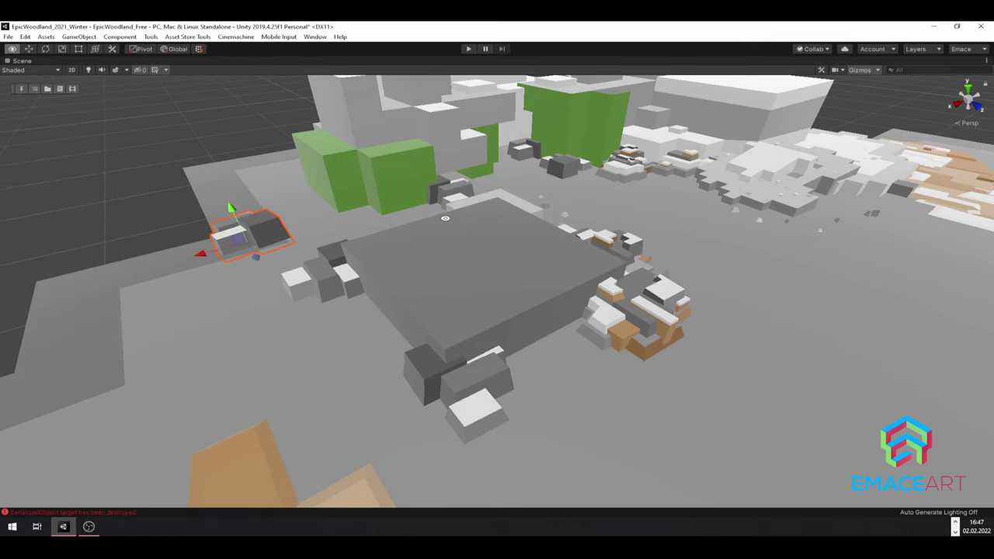
pyautogui.keyDown('alt'); pyautogui.moveTo(444, 217); pyautogui.dragTo(581, 246); pyautogui.keyUp('alt')
# - Nudge the ledge rock left along the outer terrain ledge
pyautogui.press('Tab')
pyautogui.press('w')
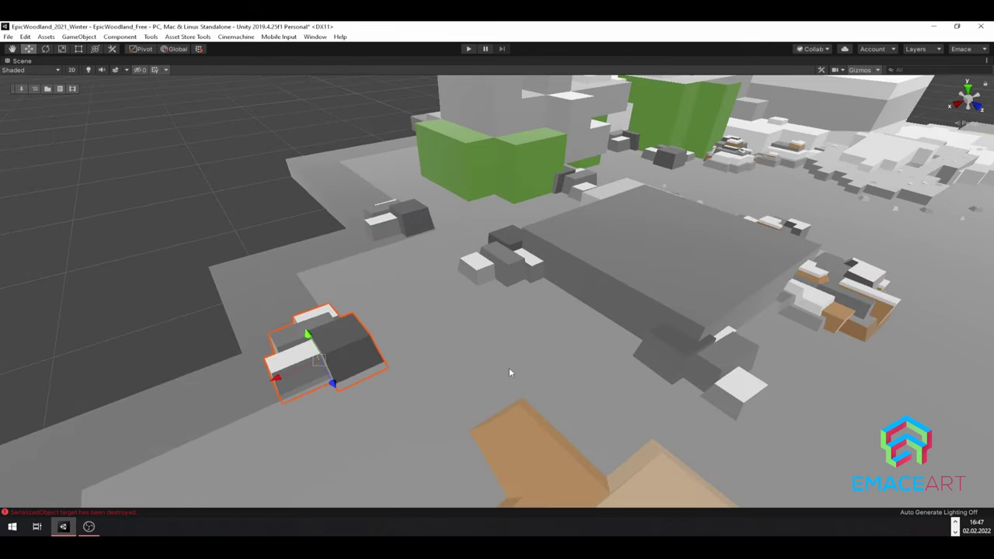
pyautogui.moveTo(318, 359); pyautogui.dragTo(337, 295)
pyautogui.keyDown('alt'); pyautogui.moveTo(482, 357); pyautogui.dragTo(515, 259); pyautogui.keyUp('alt')
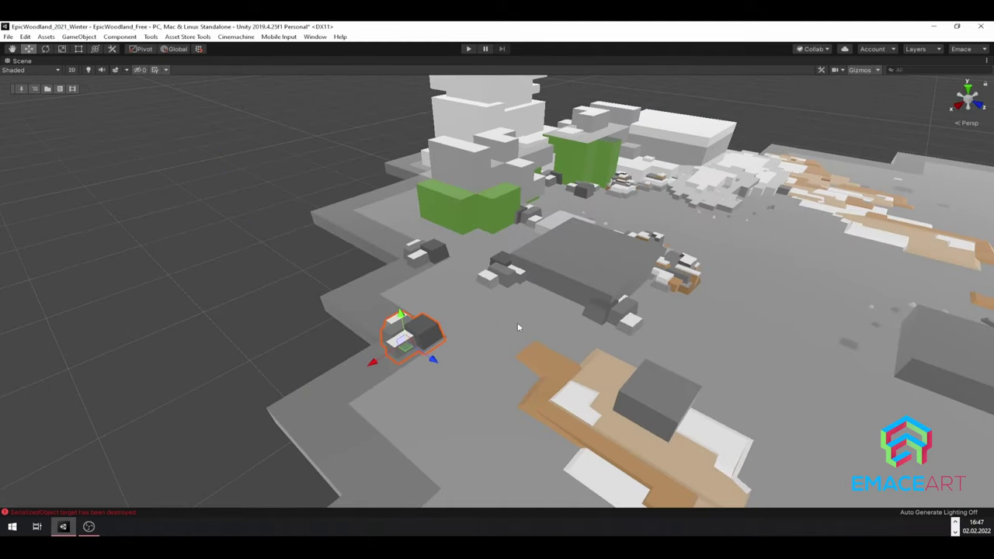
pyautogui.press('Tab')
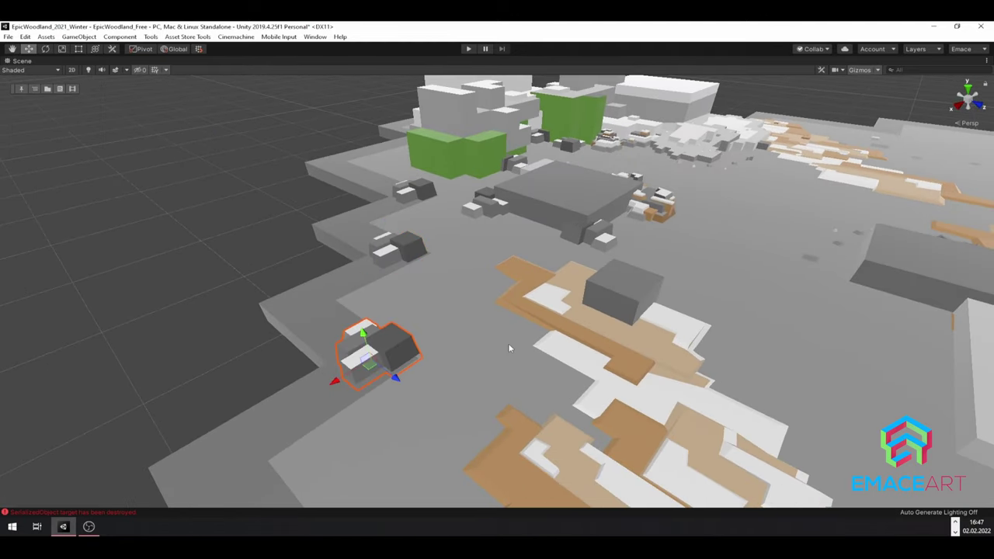
pyautogui.keyDown('alt'); pyautogui.moveTo(437, 422); pyautogui.dragTo(374, 264); pyautogui.keyUp('alt')
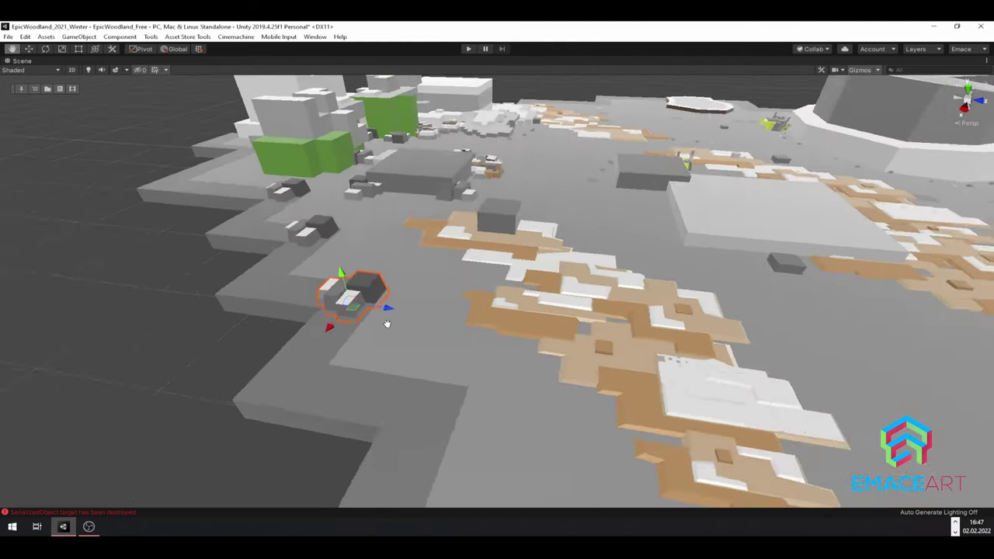
# - Place three Stone Winter 01d stones by the light slab, grey block and dark grey slab
pyautogui.press('space')
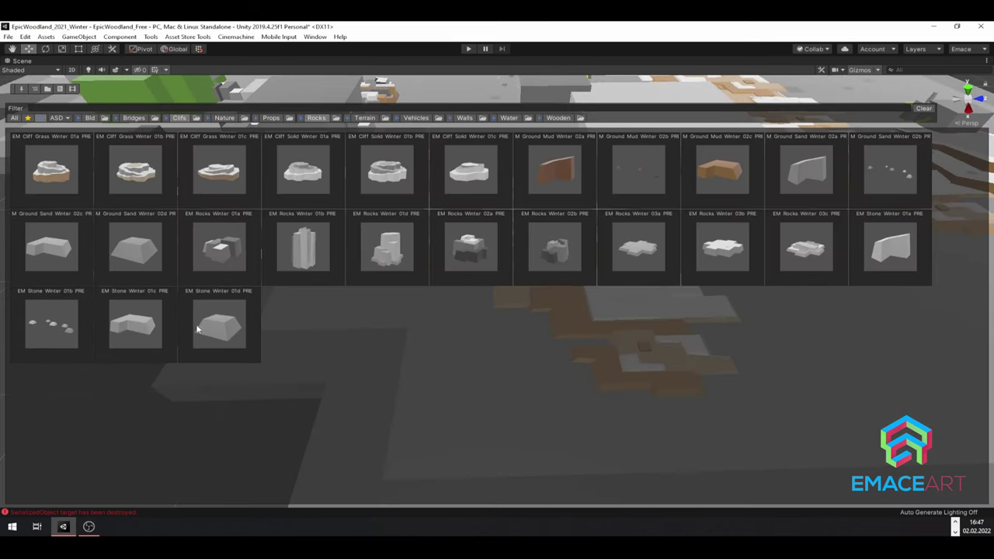
pyautogui.click(458, 262)
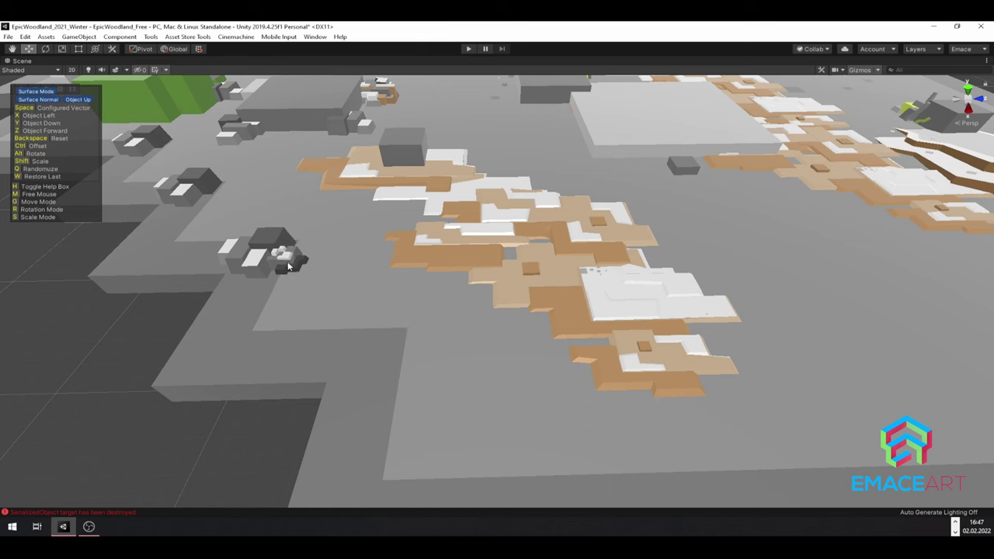
pyautogui.keyDown('alt'); pyautogui.moveTo(288, 266); pyautogui.dragTo(353, 456); pyautogui.keyUp('alt')
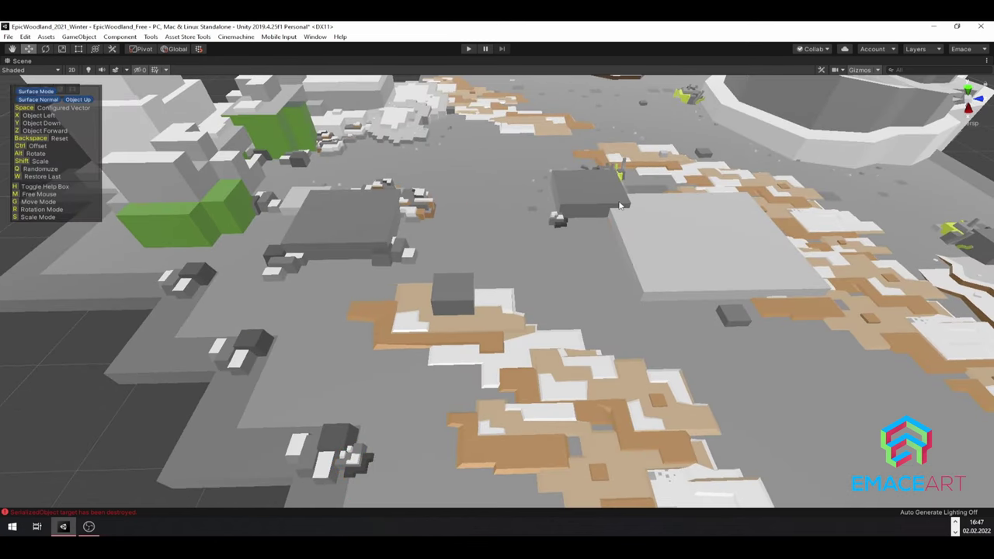
pyautogui.click(783, 310)
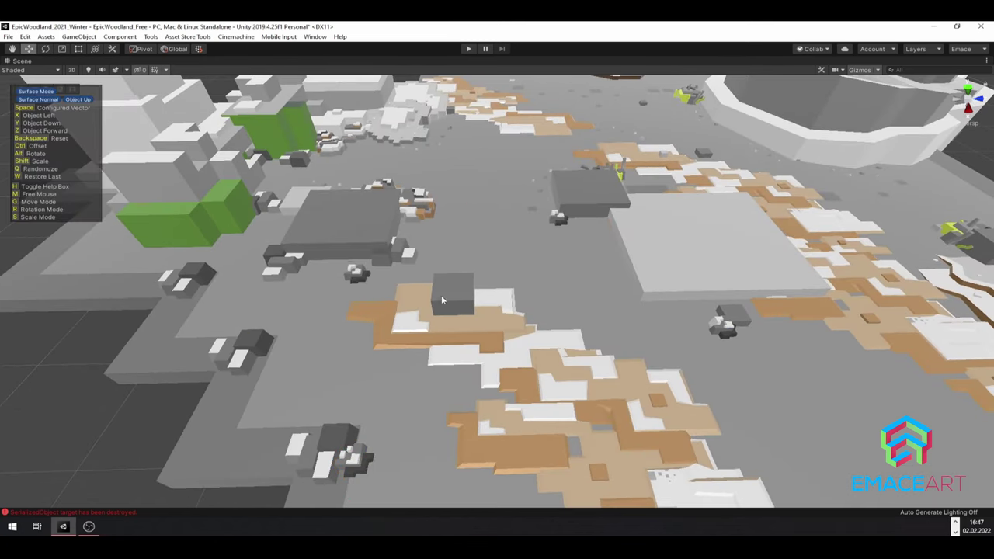
pyautogui.click(414, 289)
pyautogui.click(498, 254)
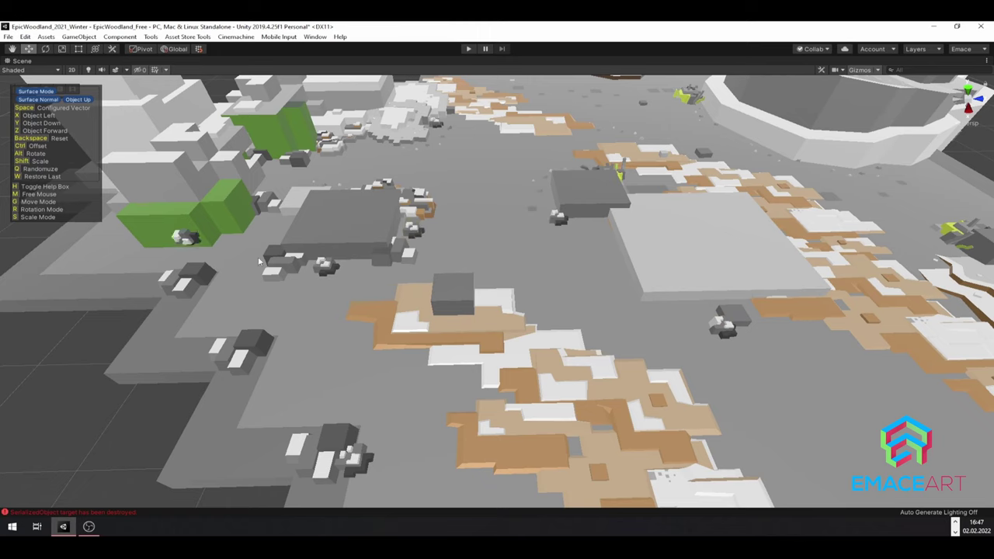
pyautogui.press('Escape')
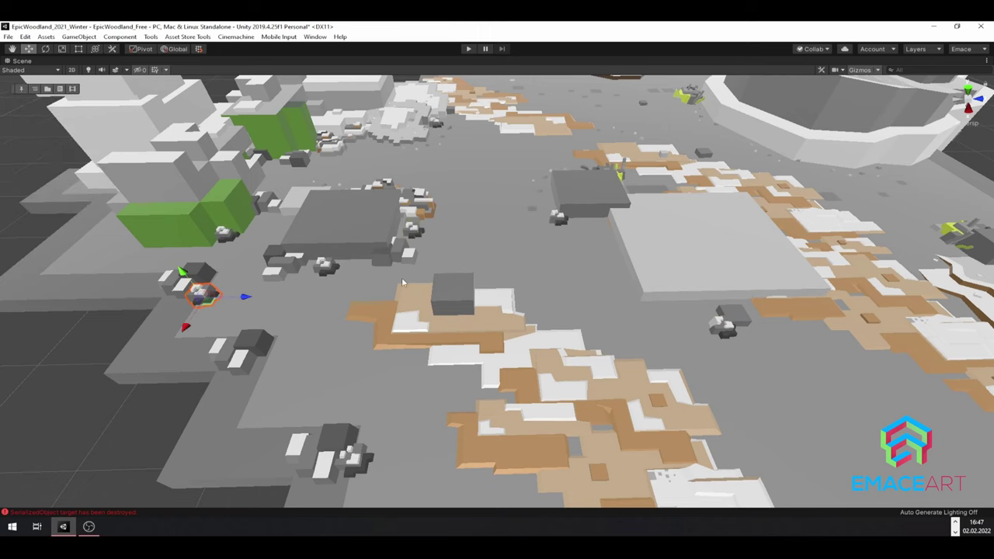
pyautogui.press('Tab')
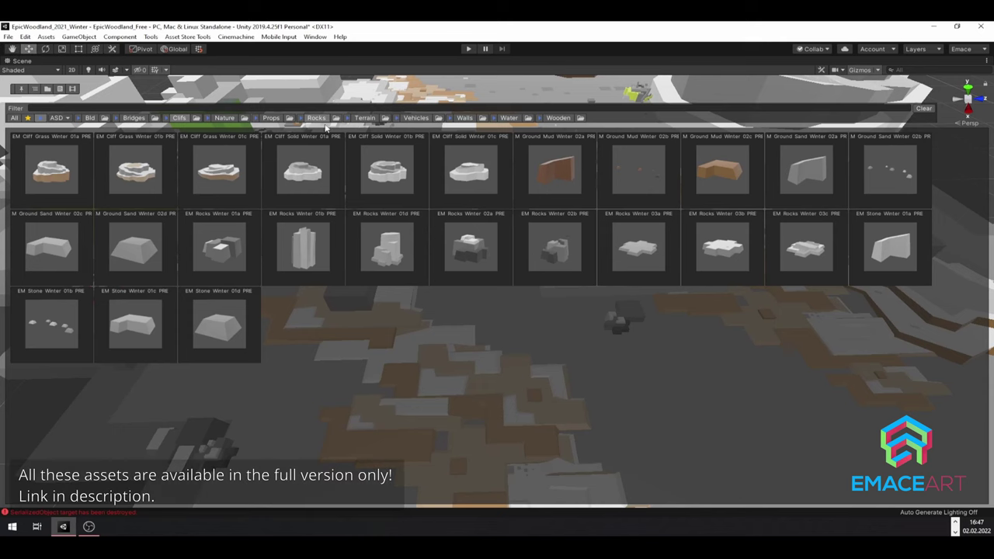
pyautogui.click(327, 124)
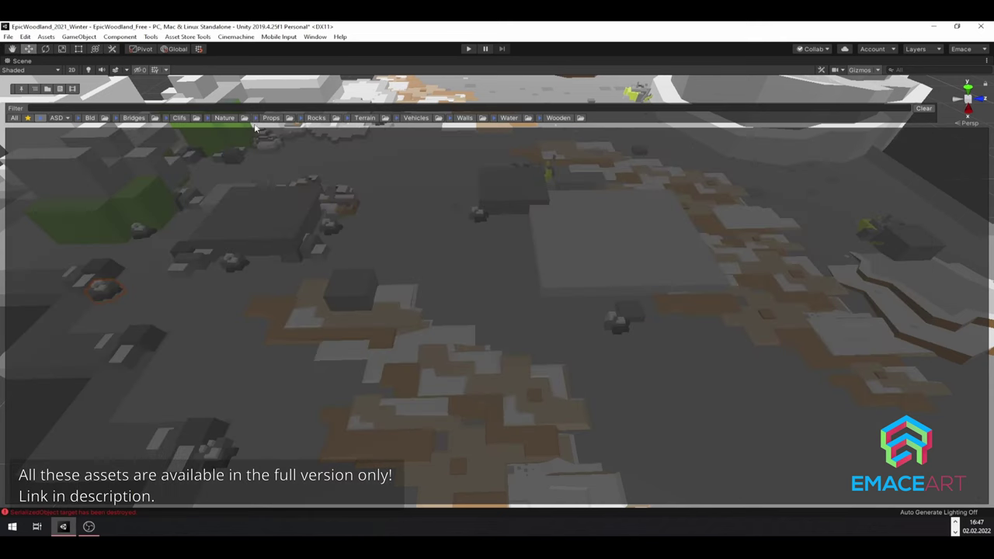
# - Place a rope fence section from the Props prefabs on the ground
pyautogui.click(274, 119)
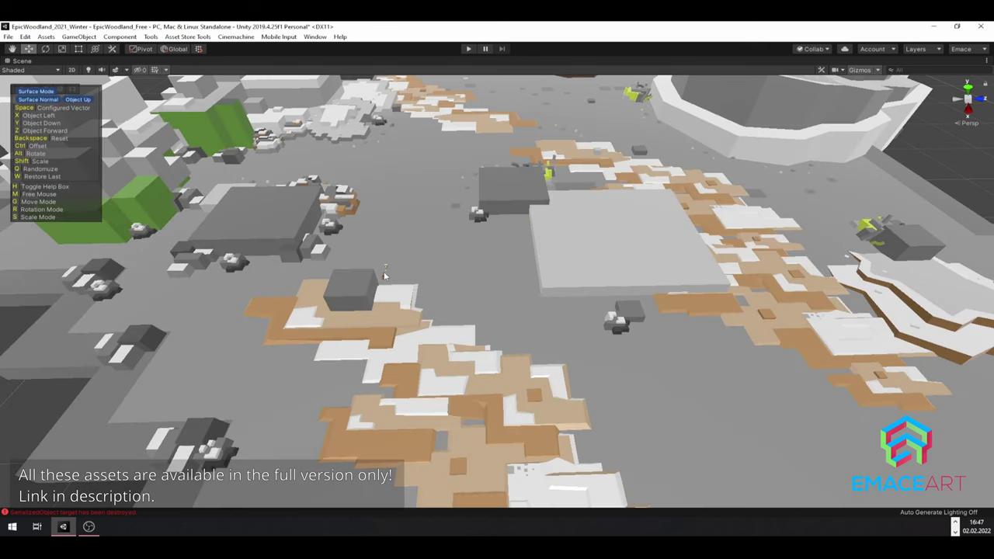
pyautogui.click(219, 252)
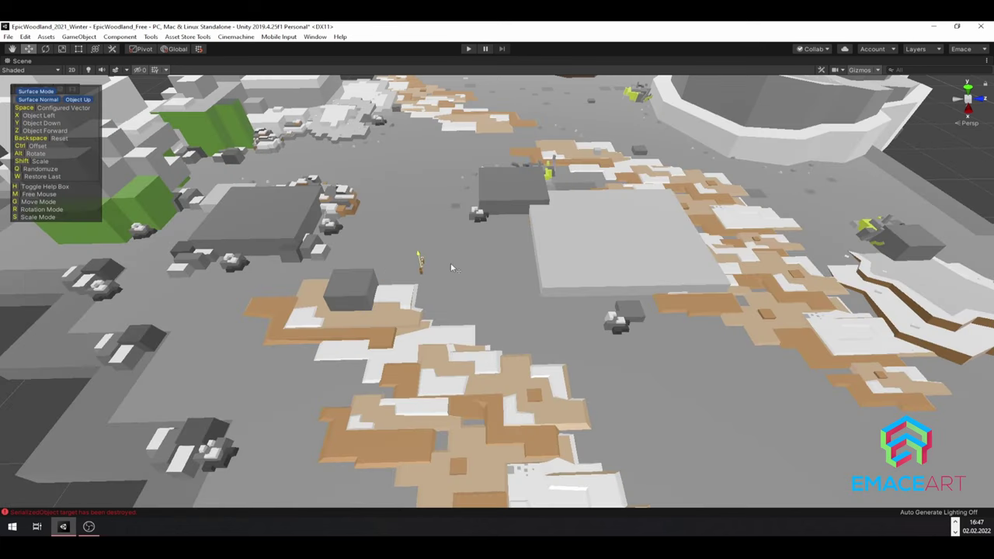
pyautogui.click(460, 261)
pyautogui.scroll(2, 466, 266)
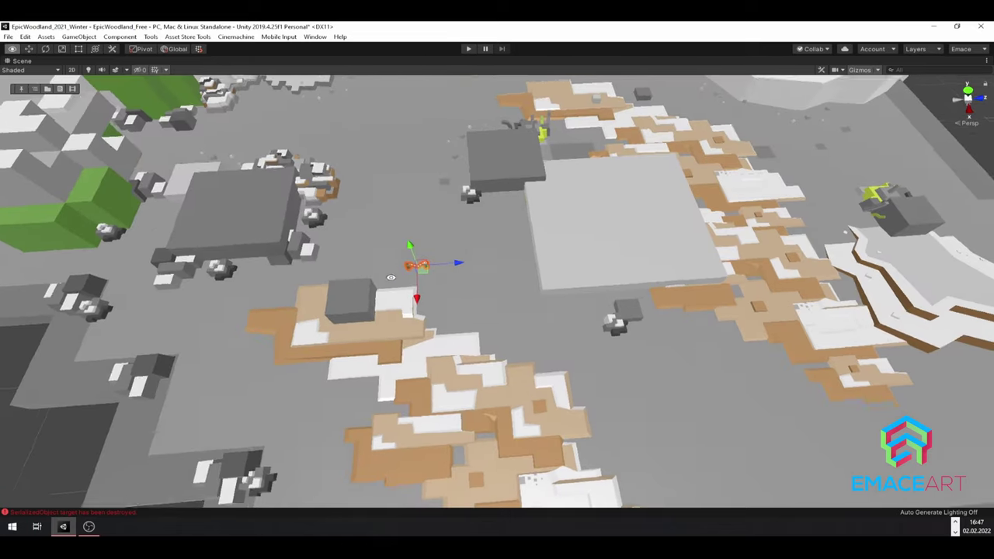
pyautogui.moveTo(468, 266)
pyautogui.mouseDown()
pyautogui.moveTo(387, 263)
pyautogui.moveTo(479, 248)
pyautogui.mouseUp()
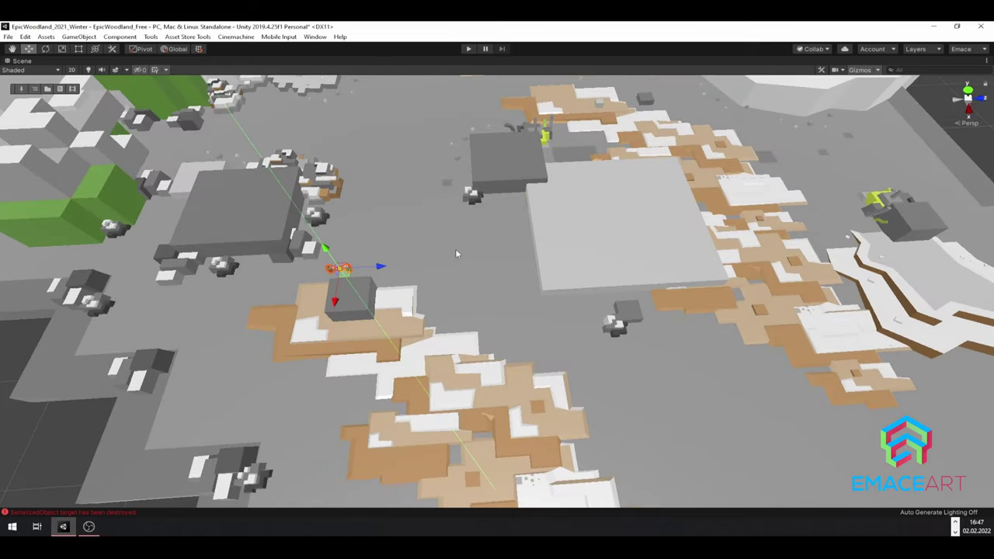
pyautogui.press('f')
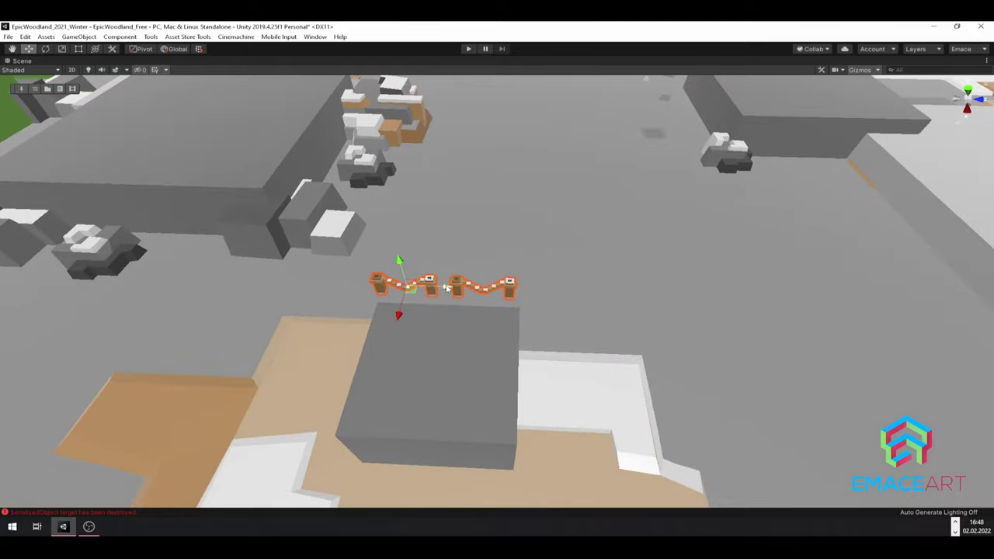
# - Duplicate the fence with Ctrl+D and move the copies right to extend the row
pyautogui.hotkey('ctrl', 'd')
pyautogui.moveTo(447, 288); pyautogui.dragTo(599, 290)
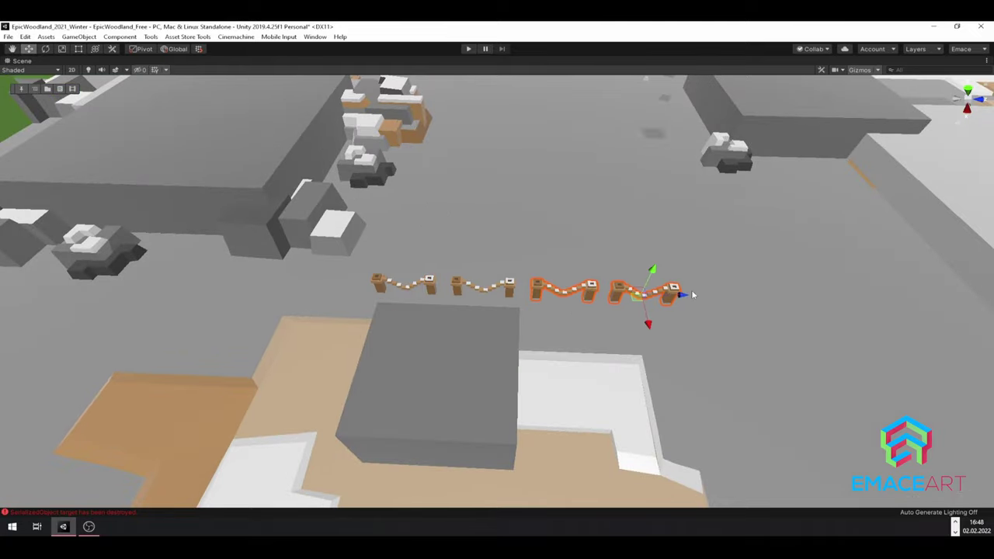
pyautogui.hotkey('ctrl', 'd')
pyautogui.moveTo(694, 294); pyautogui.dragTo(801, 398)
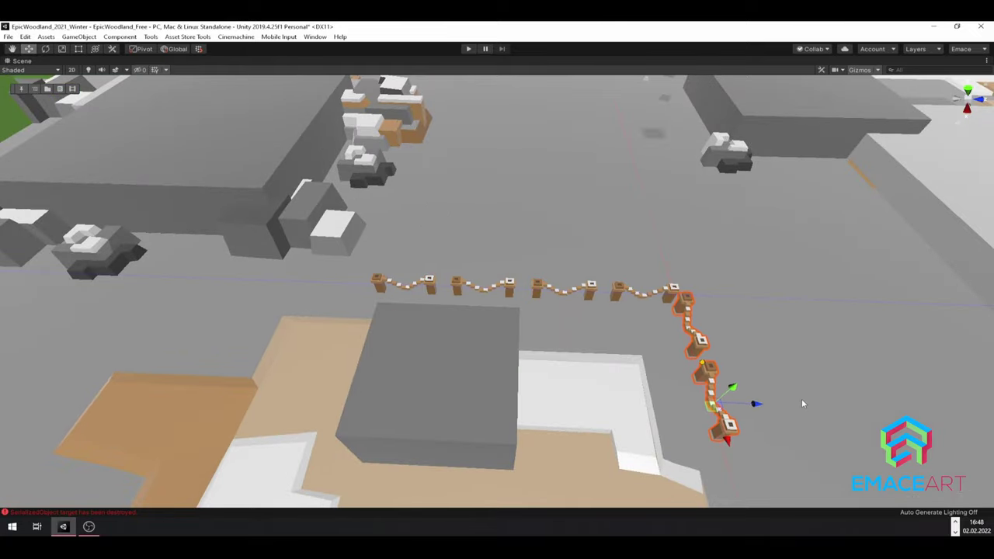
pyautogui.scroll(-5, 801, 398)
pyautogui.moveTo(618, 313); pyautogui.dragTo(674, 311)
pyautogui.hotkey('ctrl', 'z')
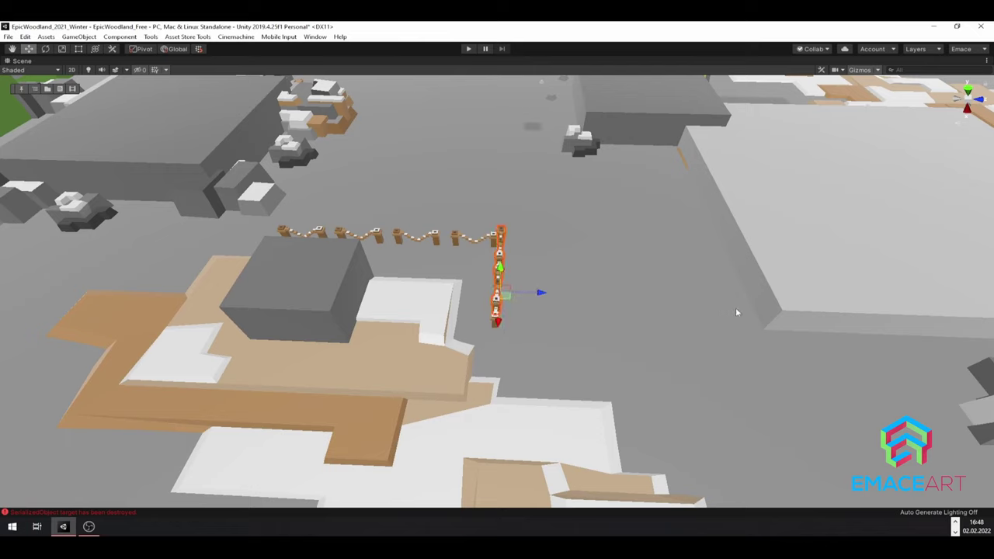
pyautogui.hotkey('ctrl', 'd')
pyautogui.moveTo(737, 312)
pyautogui.mouseDown()
pyautogui.moveTo(706, 273)
pyautogui.moveTo(692, 226)
pyautogui.mouseUp()
# - Add two more fence copies, turning them to run horizontally near the front
pyautogui.hotkey('ctrl', 'd')
pyautogui.moveTo(626, 192)
pyautogui.mouseDown()
pyautogui.moveTo(658, 156)
pyautogui.moveTo(679, 210)
pyautogui.moveTo(672, 350)
pyautogui.moveTo(574, 319)
pyautogui.moveTo(712, 341)
pyautogui.moveTo(345, 258)
pyautogui.moveTo(548, 301)
pyautogui.mouseUp()
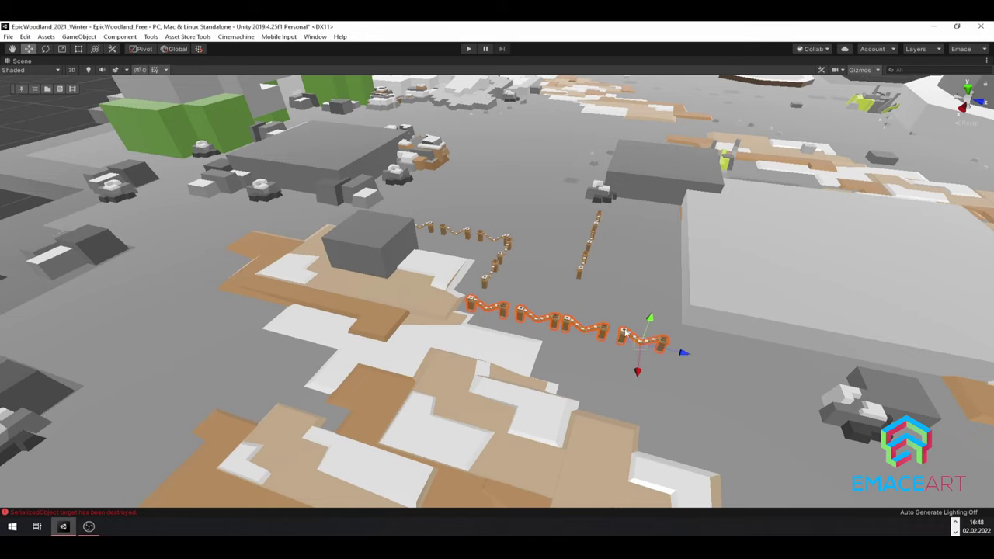
pyautogui.hotkey('ctrl', 'd')
pyautogui.moveTo(626, 333)
pyautogui.mouseDown()
pyautogui.moveTo(746, 368)
pyautogui.moveTo(535, 250)
pyautogui.mouseUp()
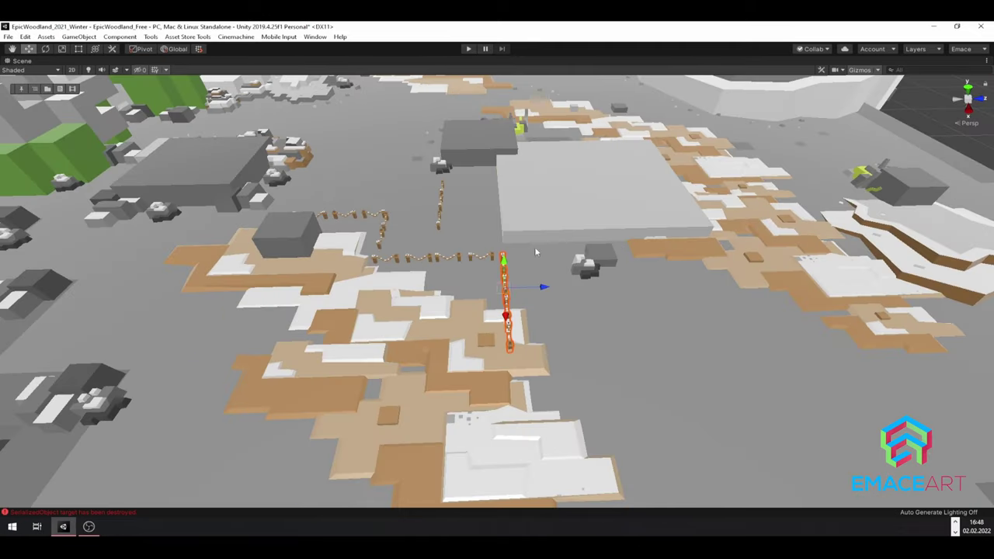
pyautogui.moveTo(534, 251)
pyautogui.mouseDown()
pyautogui.moveTo(665, 344)
pyautogui.moveTo(458, 345)
pyautogui.mouseUp()
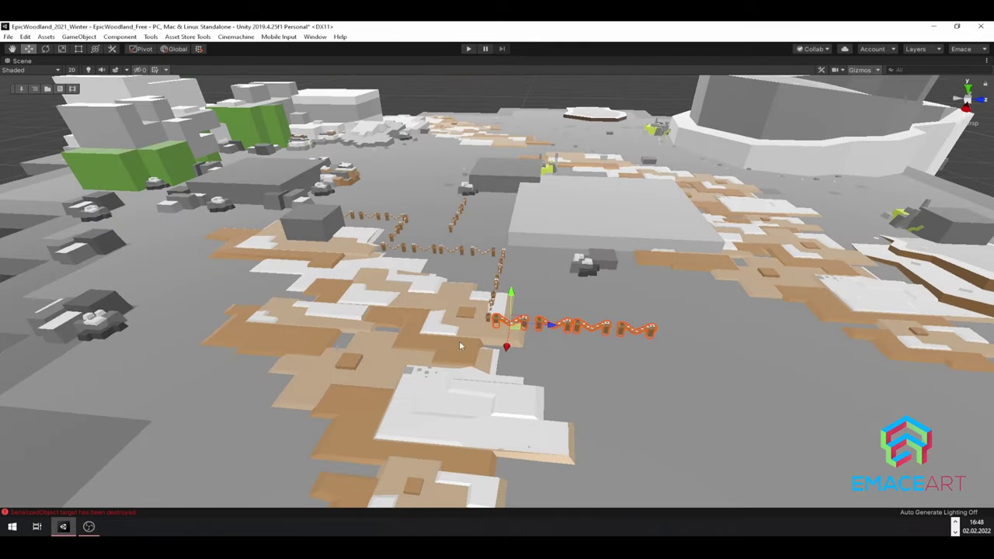
# - Select the snowy terrain patch and frame the view around it
pyautogui.click(458, 345)
pyautogui.click(459, 345)
pyautogui.press('f')
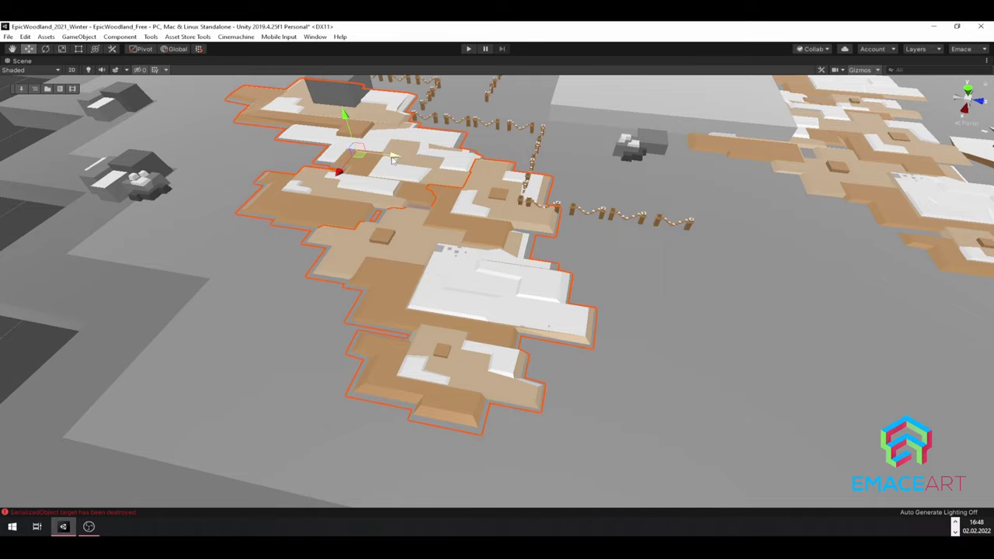
pyautogui.moveTo(393, 158)
pyautogui.keyDown('alt'); pyautogui.mouseDown()
pyautogui.moveTo(525, 299)
pyautogui.moveTo(279, 225)
pyautogui.mouseUp(); pyautogui.keyUp('alt')
pyautogui.press('space')
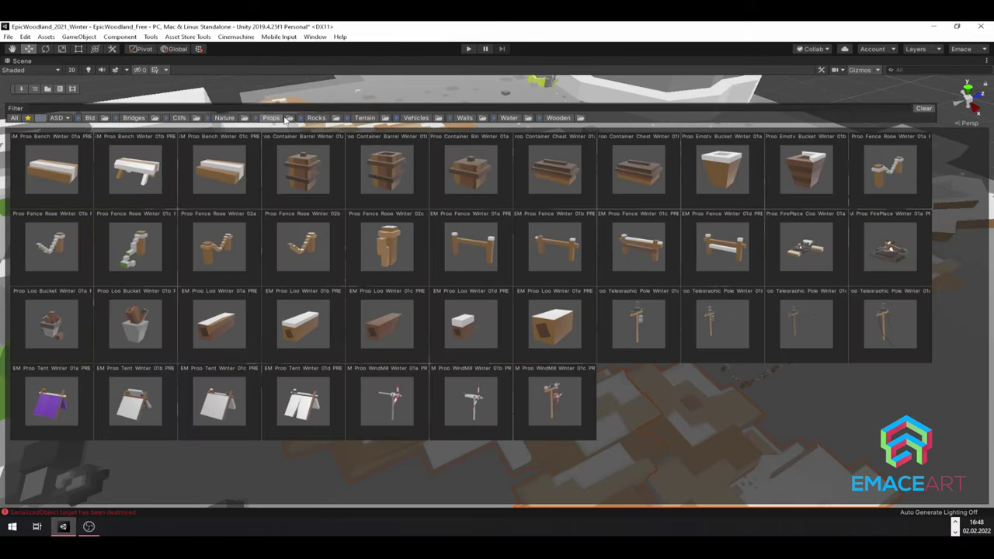
# - Set the purple tent on the large grey block and pick a winter grass prefab from Nature
pyautogui.click(248, 354)
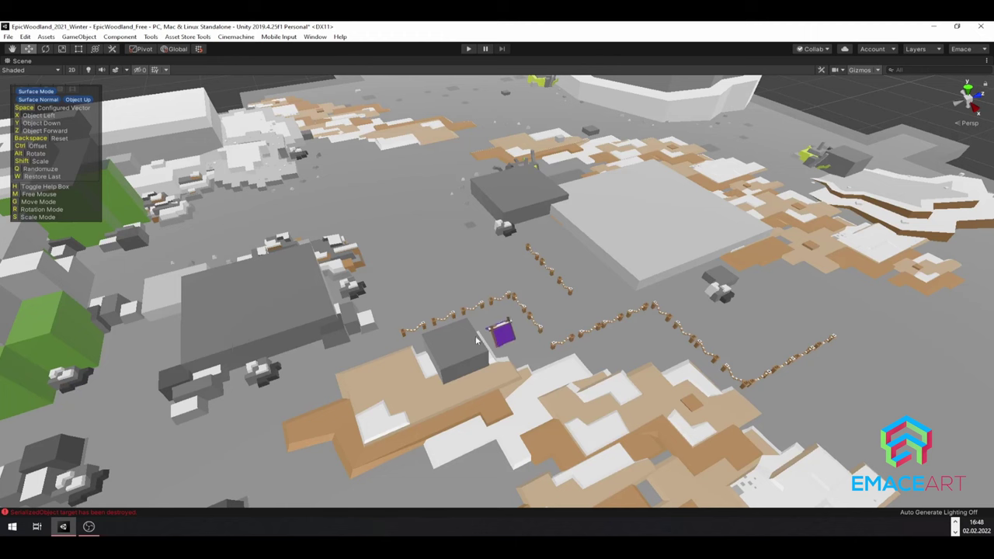
pyautogui.press('space')
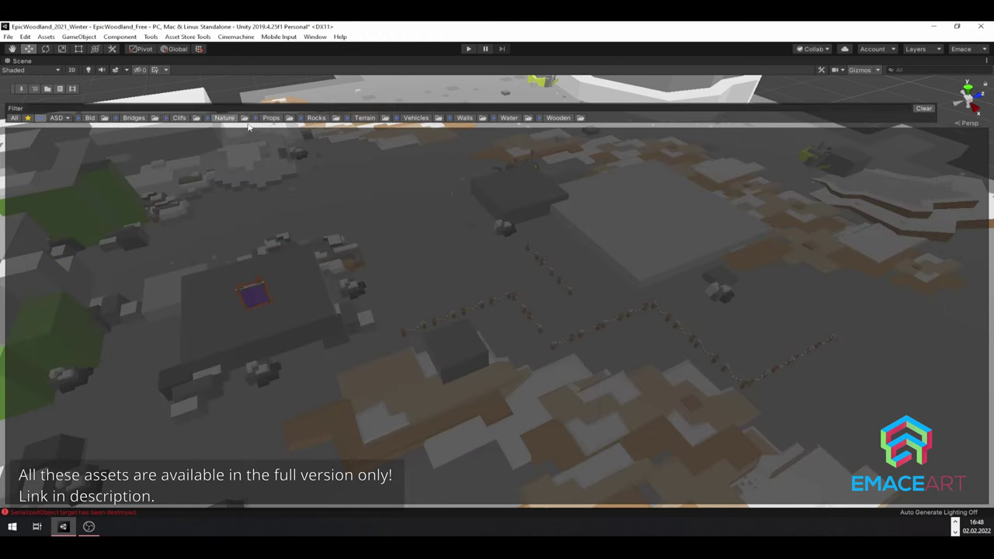
pyautogui.click(245, 118)
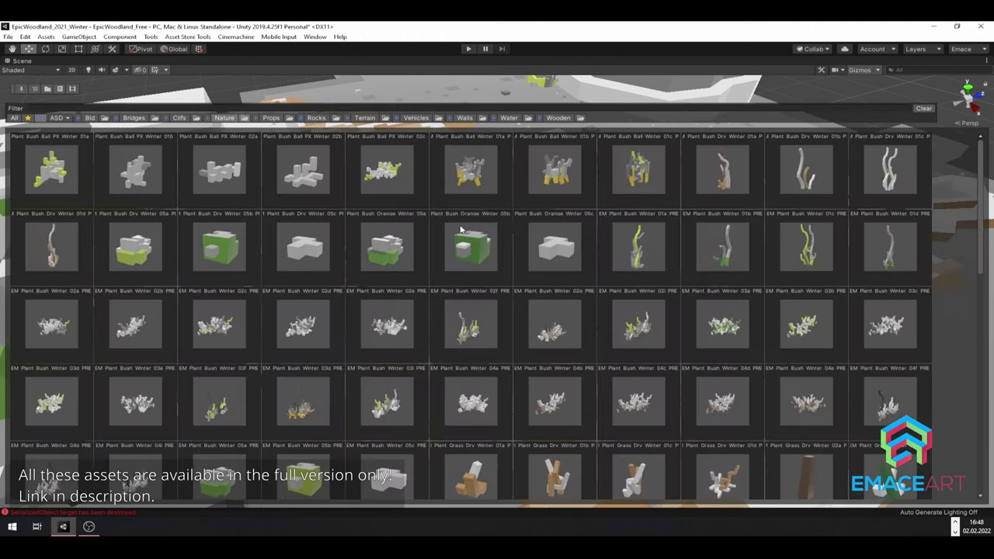
pyautogui.scroll(-5, 460, 229)
pyautogui.scroll(-1, 663, 329)
pyautogui.click(663, 330)
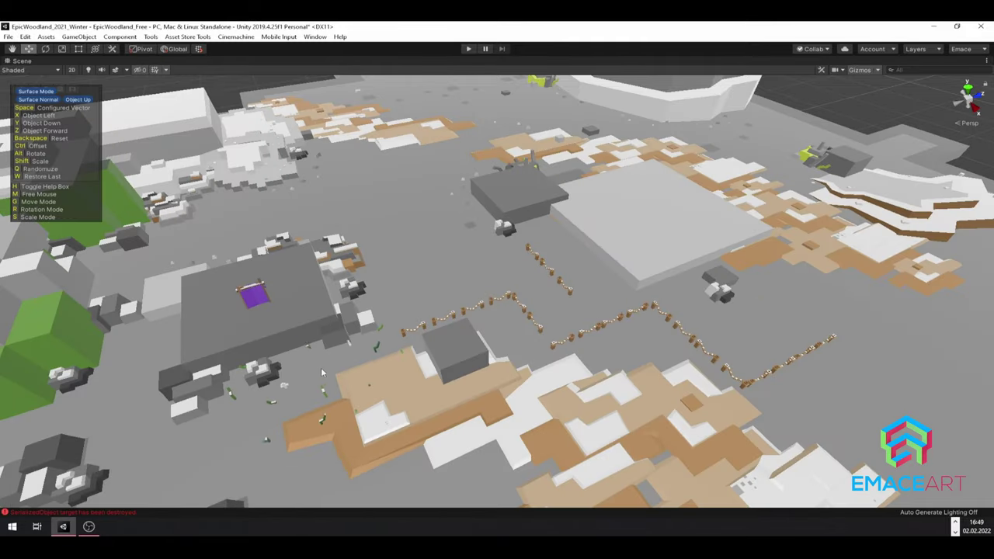
# - Scatter batches of winter grass tufts across the open ground near the cliff ring
pyautogui.keyDown('alt'); pyautogui.moveTo(425, 174); pyautogui.dragTo(638, 309); pyautogui.keyUp('alt')
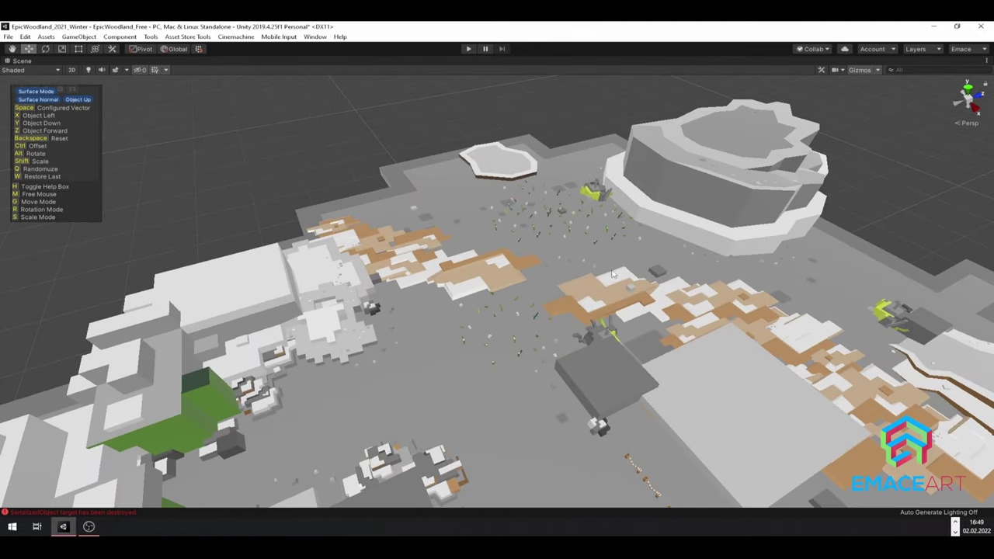
pyautogui.click(613, 274)
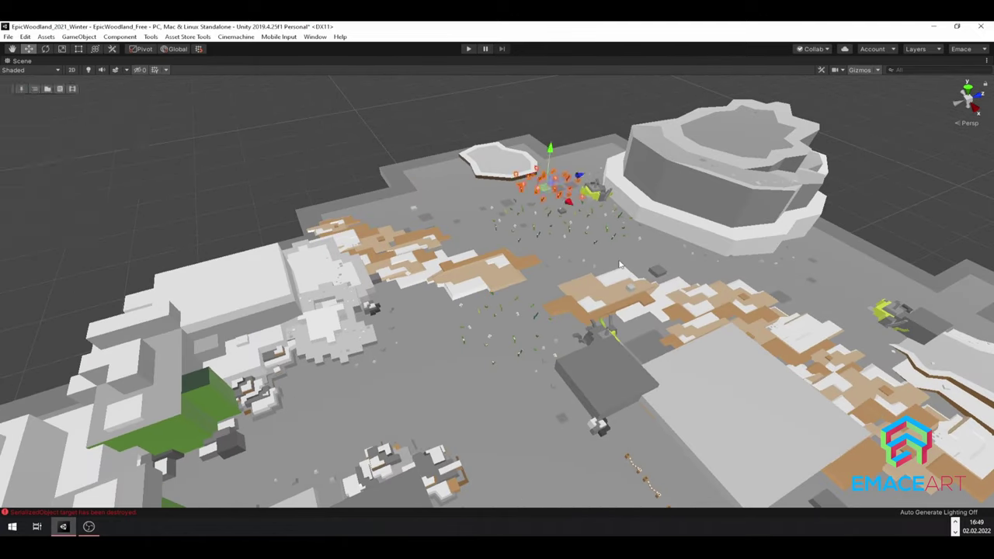
pyautogui.press('alt')
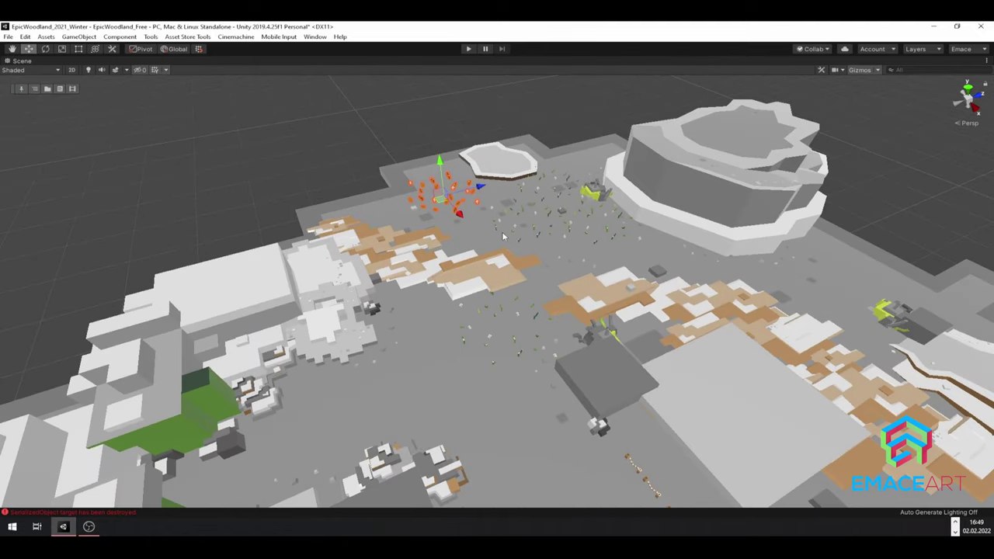
pyautogui.click(672, 303)
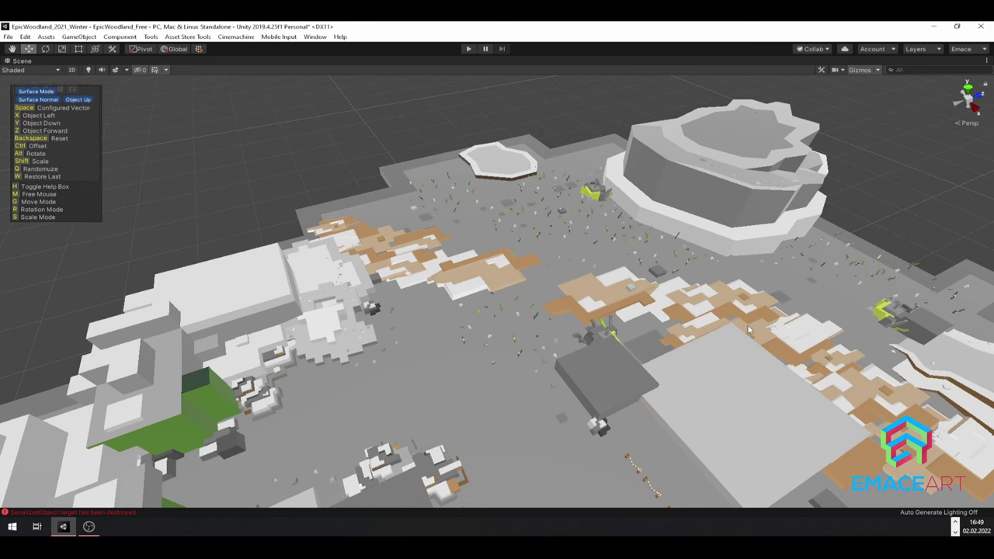
pyautogui.moveTo(635, 354); pyautogui.dragTo(518, 303, button='middle')
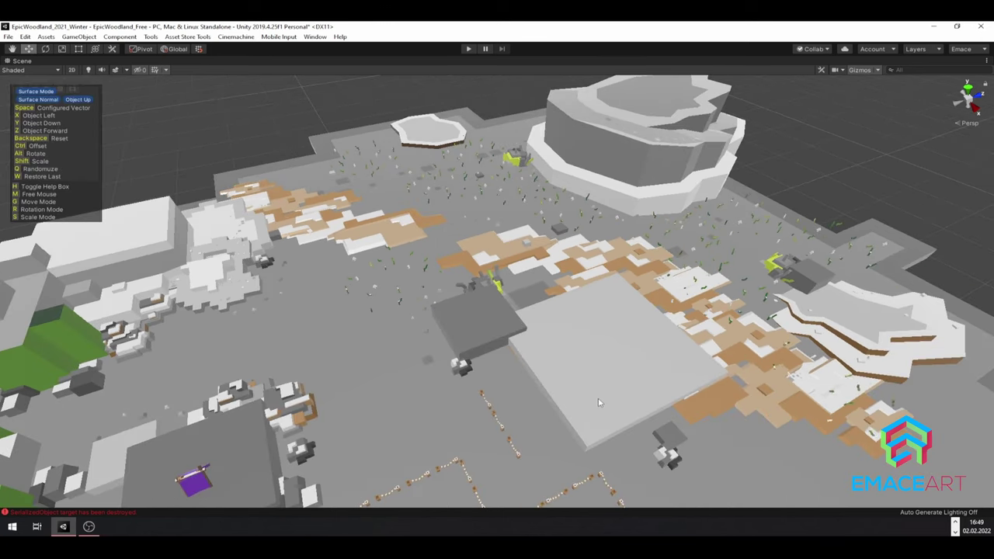
pyautogui.press('Escape')
pyautogui.click(728, 277)
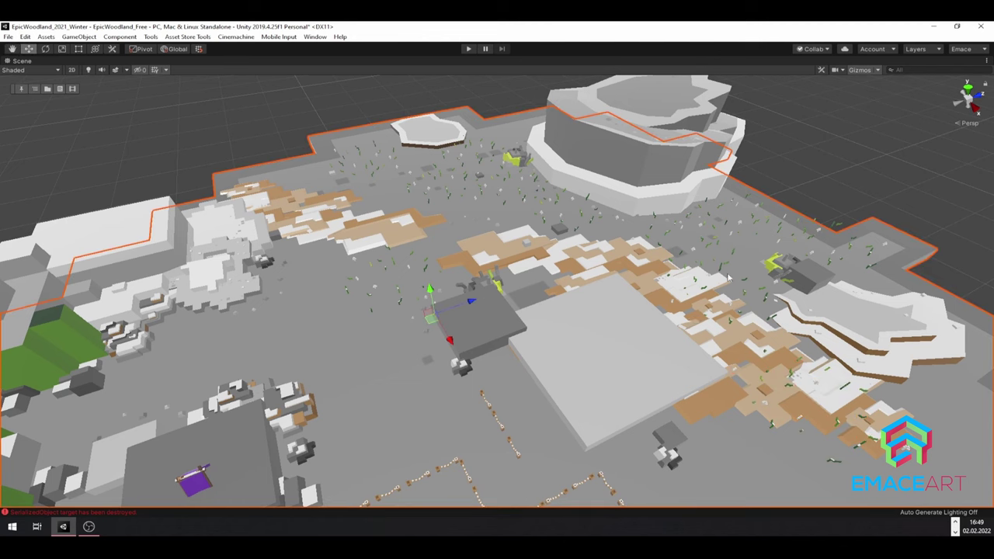
pyautogui.click(743, 285)
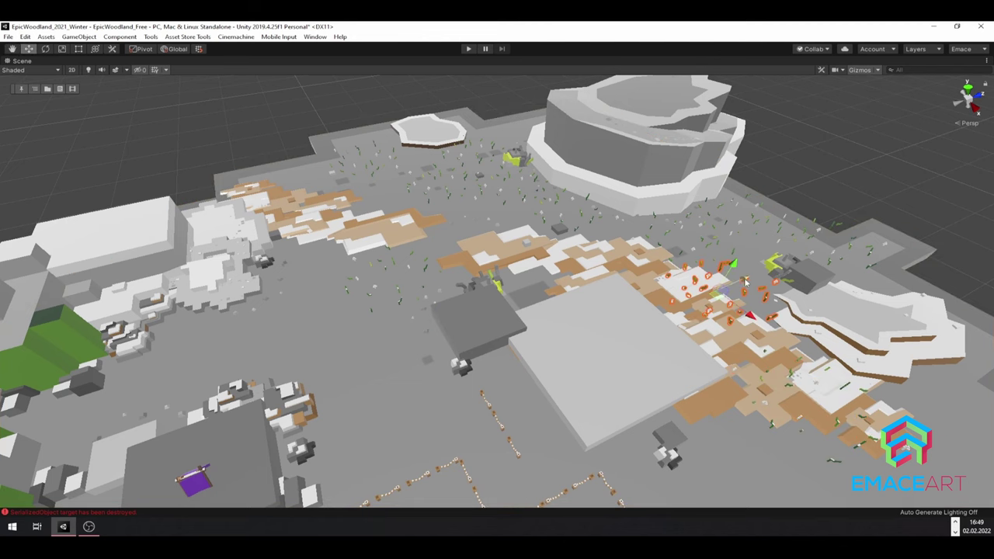
pyautogui.press('space')
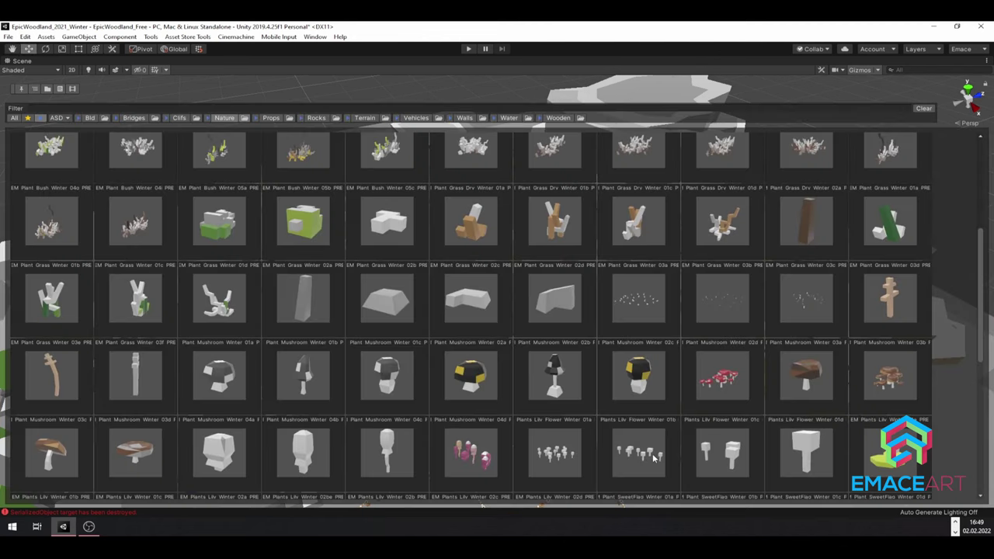
# - Place a cluster of small winter flowers on the snowy plate
pyautogui.click(654, 458)
pyautogui.click(556, 384)
pyautogui.press('f')
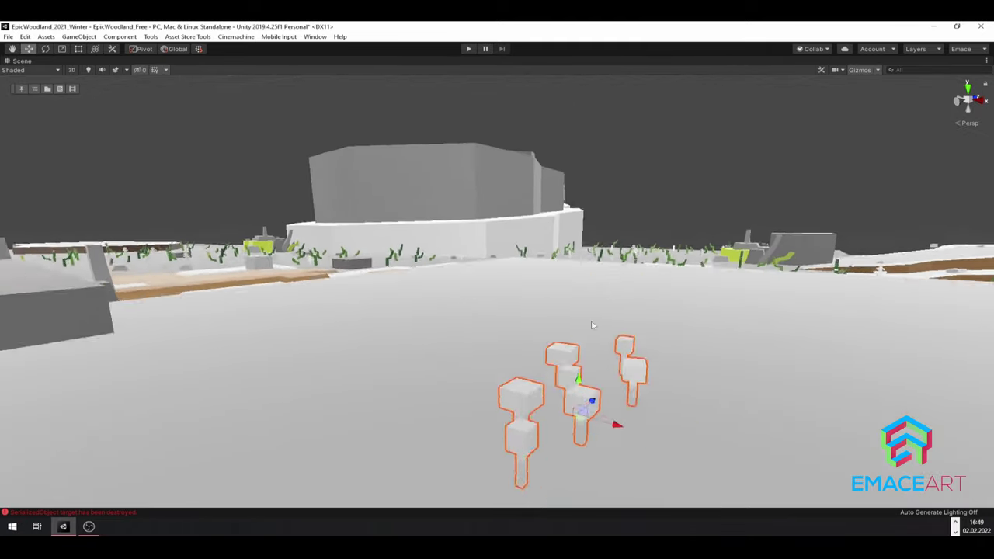
pyautogui.moveTo(556, 384)
pyautogui.keyDown('alt'); pyautogui.mouseDown()
pyautogui.moveTo(537, 281)
pyautogui.moveTo(673, 264)
pyautogui.mouseUp(); pyautogui.keyUp('alt')
pyautogui.scroll(-3, 501, 268)
# - Add a cluster of Lily flowers to the snowy plate
pyautogui.press('space')
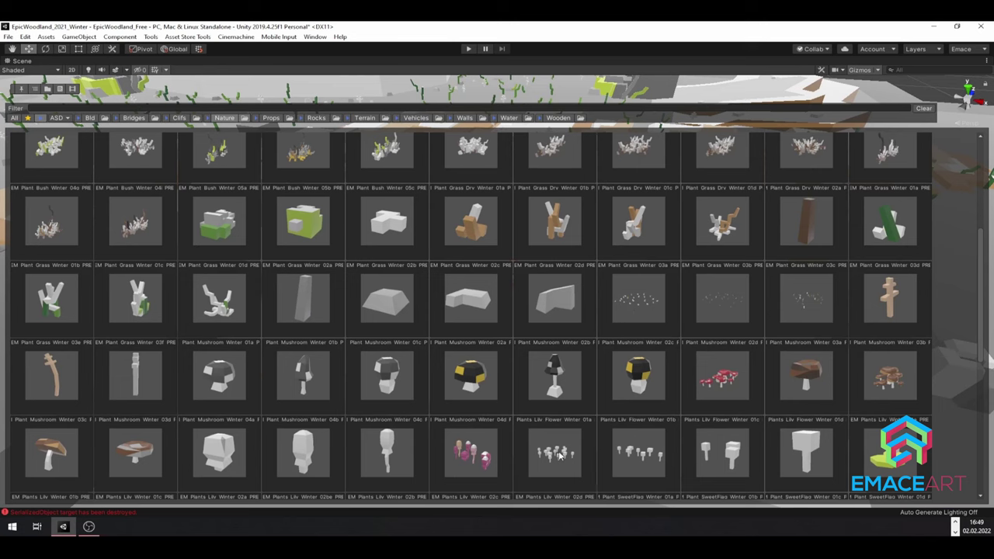
pyautogui.click(559, 457)
pyautogui.click(576, 329)
pyautogui.press('f')
pyautogui.moveTo(579, 324)
pyautogui.keyDown('alt'); pyautogui.mouseDown()
pyautogui.moveTo(590, 283)
pyautogui.moveTo(536, 267)
pyautogui.mouseUp(); pyautogui.keyUp('alt')
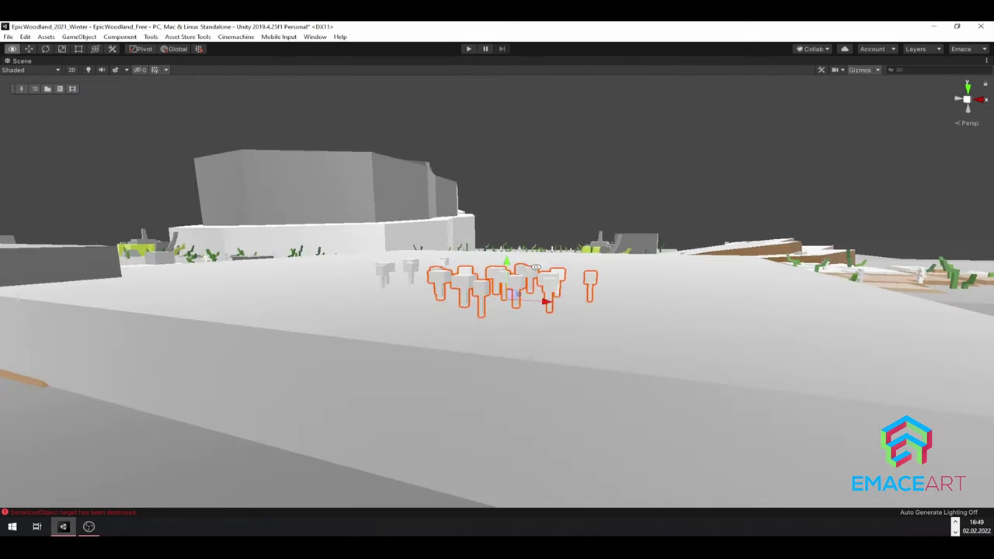
# - Pick a mushroom prefab and reposition the selected flowers on the plate
pyautogui.press('space')
pyautogui.click(631, 458)
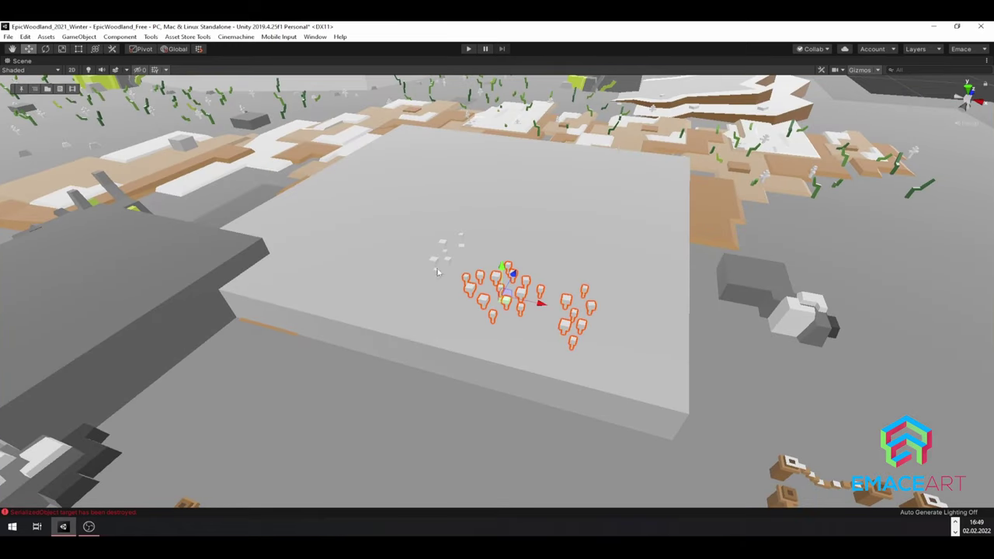
pyautogui.moveTo(469, 278); pyautogui.dragTo(522, 285)
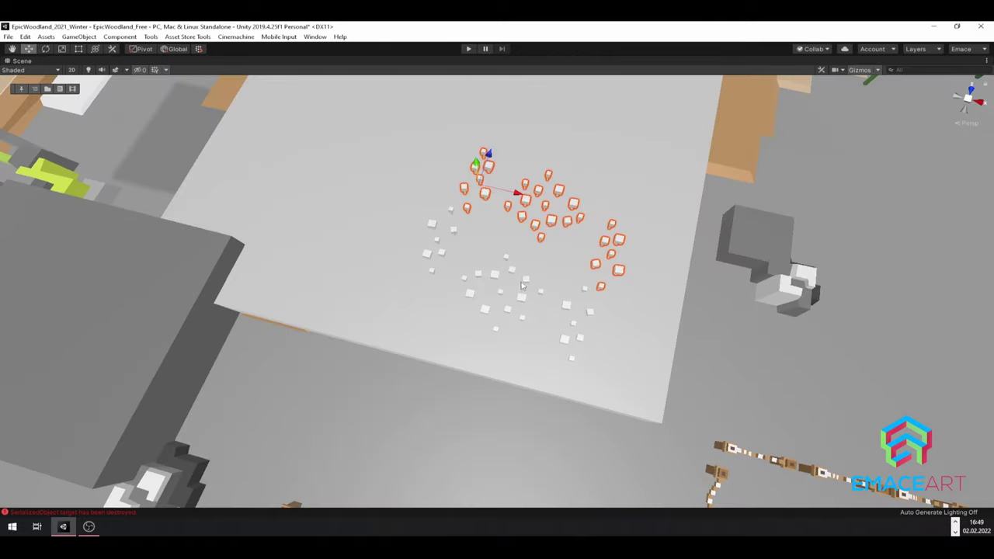
pyautogui.scroll(-2, 571, 308)
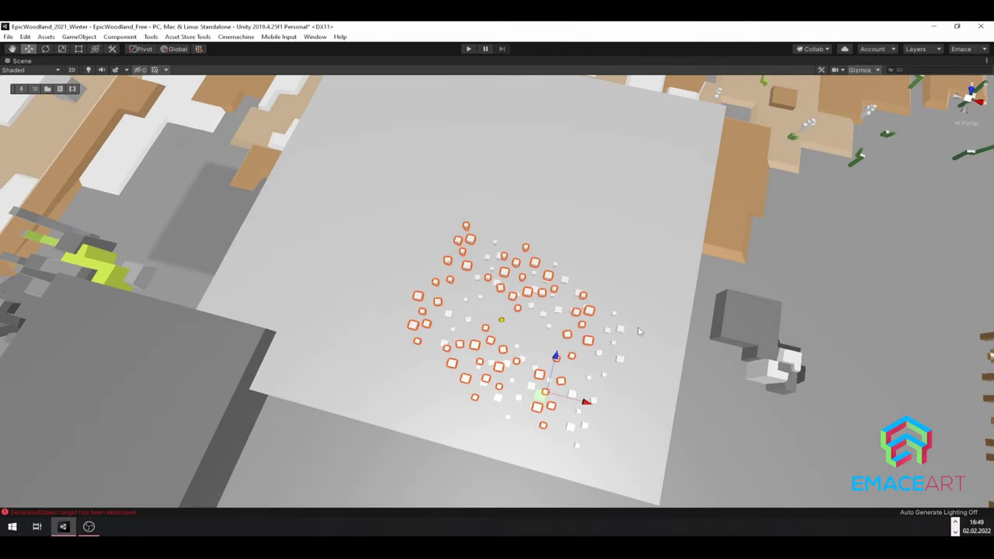
pyautogui.moveTo(588, 342)
pyautogui.mouseDown()
pyautogui.moveTo(472, 334)
pyautogui.moveTo(679, 339)
pyautogui.mouseUp()
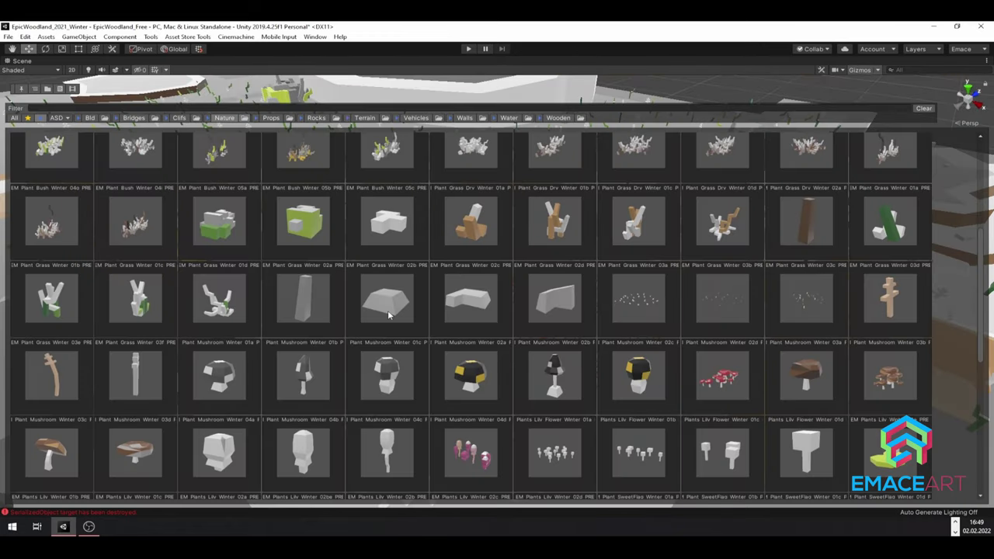
pyautogui.scroll(3, 389, 314)
# - Place a winter bush on the snowy brown terrain patch
pyautogui.scroll(1, 151, 259)
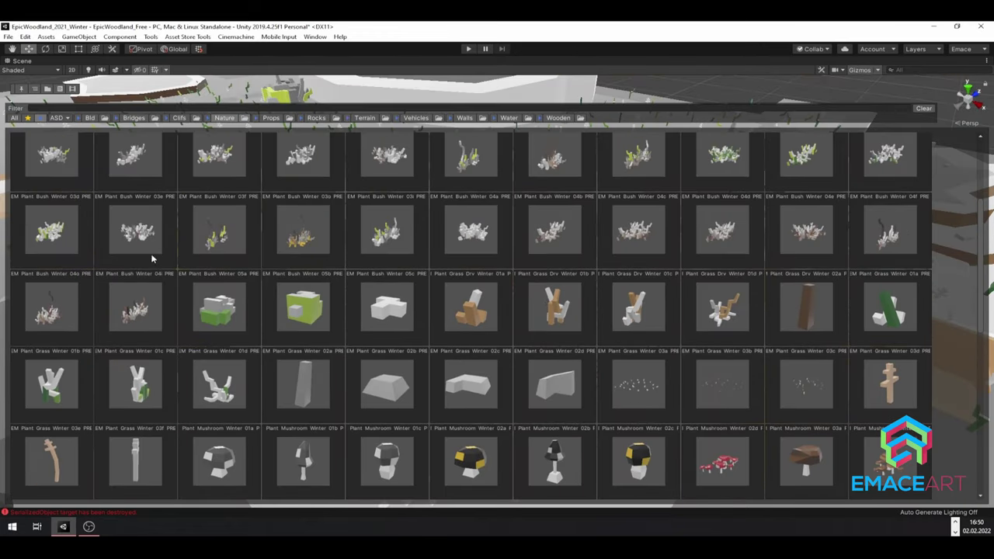
pyautogui.click(152, 243)
pyautogui.click(820, 355)
pyautogui.press('f')
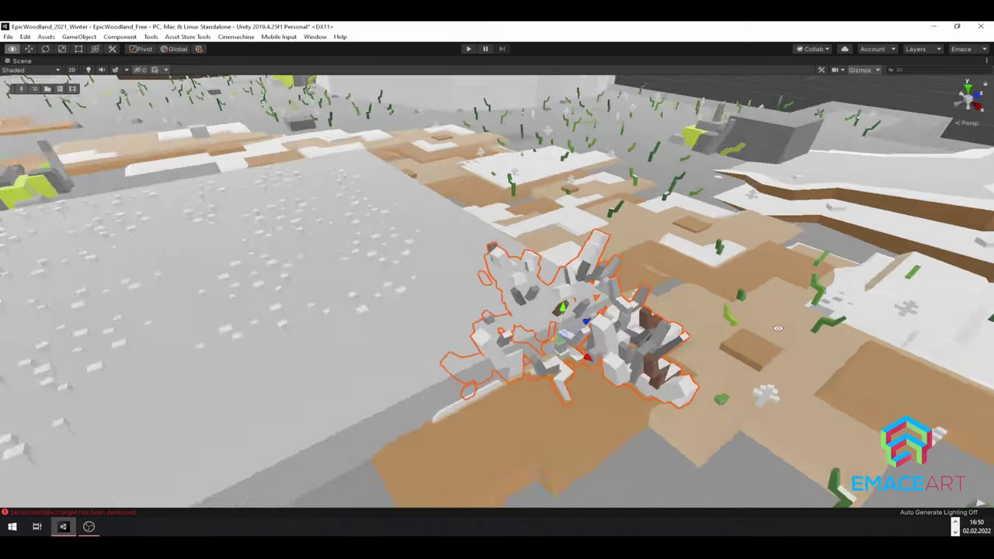
pyautogui.moveTo(820, 355)
pyautogui.keyDown('alt'); pyautogui.mouseDown()
pyautogui.moveTo(597, 348)
pyautogui.moveTo(803, 335)
pyautogui.mouseUp(); pyautogui.keyUp('alt')
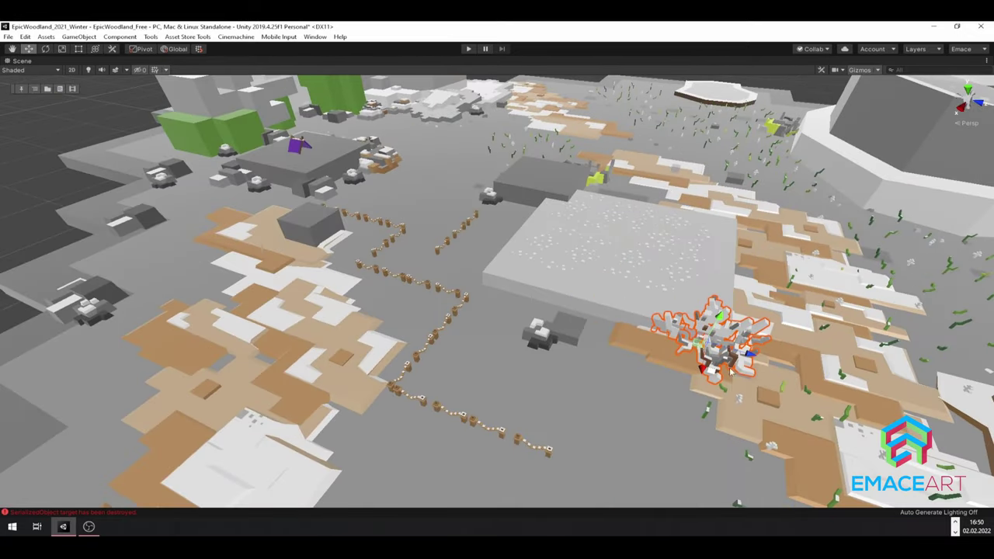
pyautogui.keyDown('alt'); pyautogui.moveTo(730, 372); pyautogui.dragTo(738, 249); pyautogui.keyUp('alt')
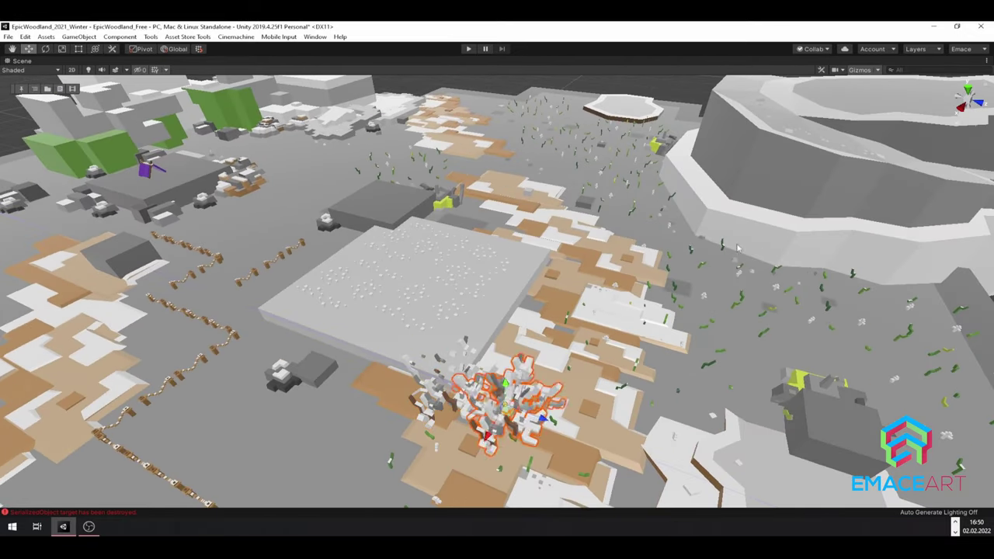
pyautogui.moveTo(738, 248); pyautogui.dragTo(709, 305)
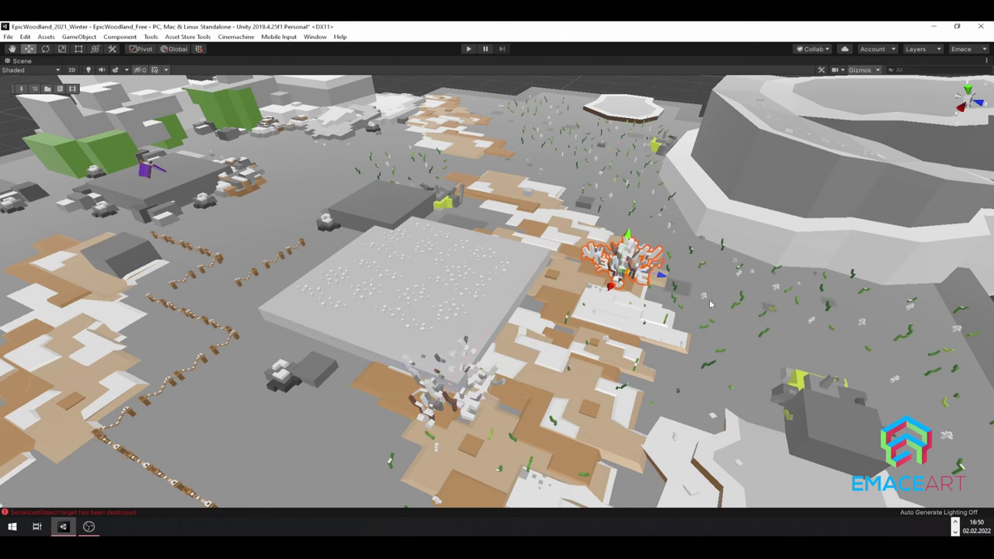
# - Add bush copies beside the snowy plate, on a distant patch, and by the purple-marker platform
pyautogui.hotkey('ctrl', 'd')
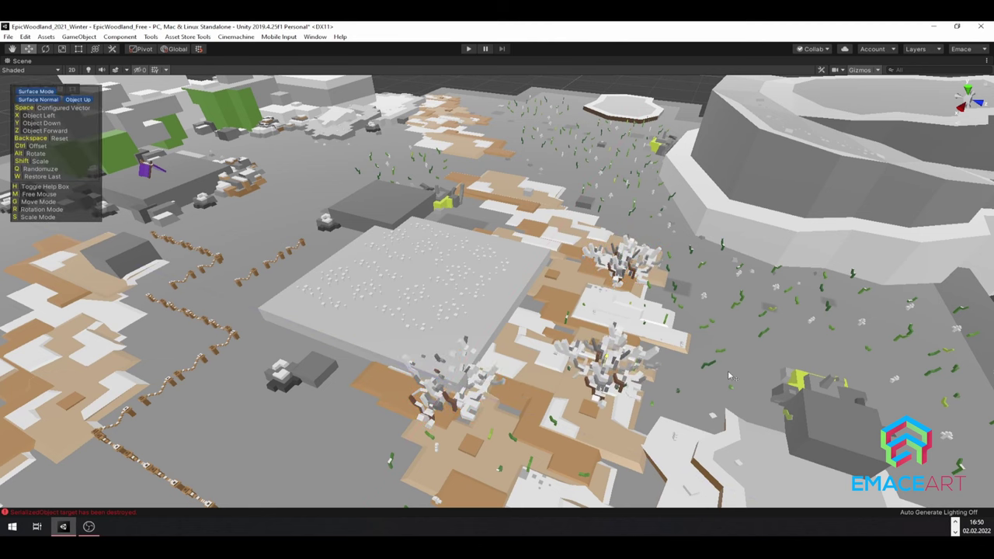
pyautogui.keyDown('alt'); pyautogui.moveTo(728, 375); pyautogui.dragTo(645, 247); pyautogui.keyUp('alt')
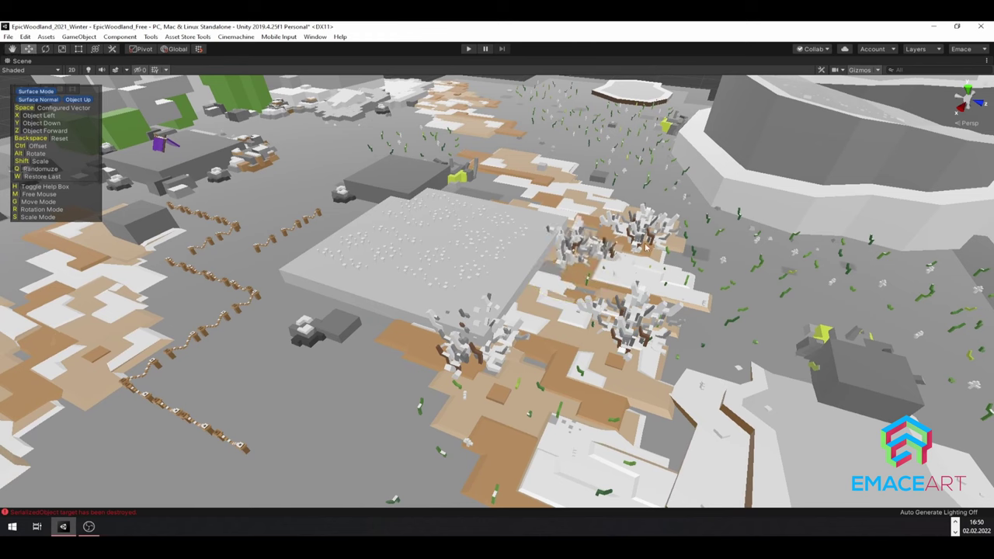
pyautogui.click(573, 225)
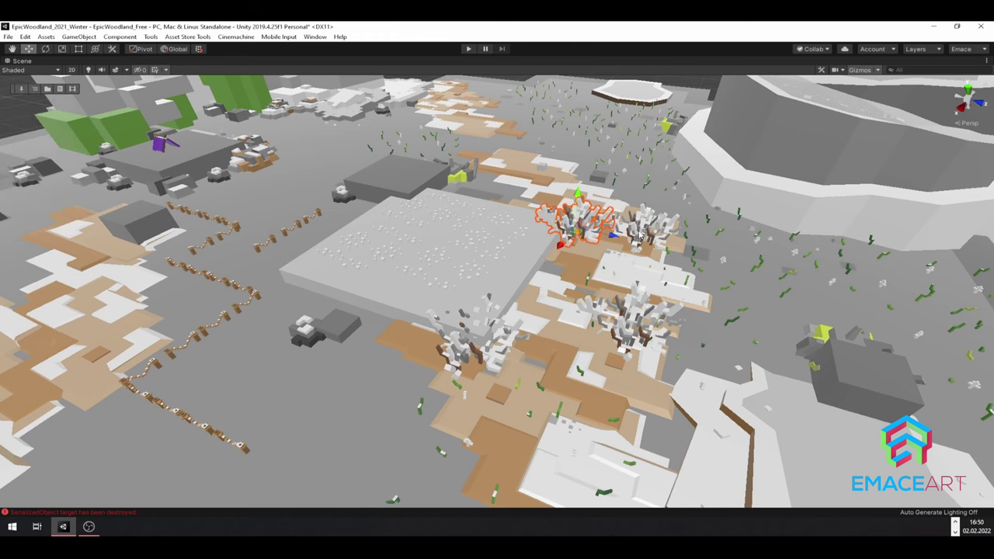
pyautogui.keyDown('alt'); pyautogui.moveTo(575, 225); pyautogui.dragTo(571, 205); pyautogui.keyUp('alt')
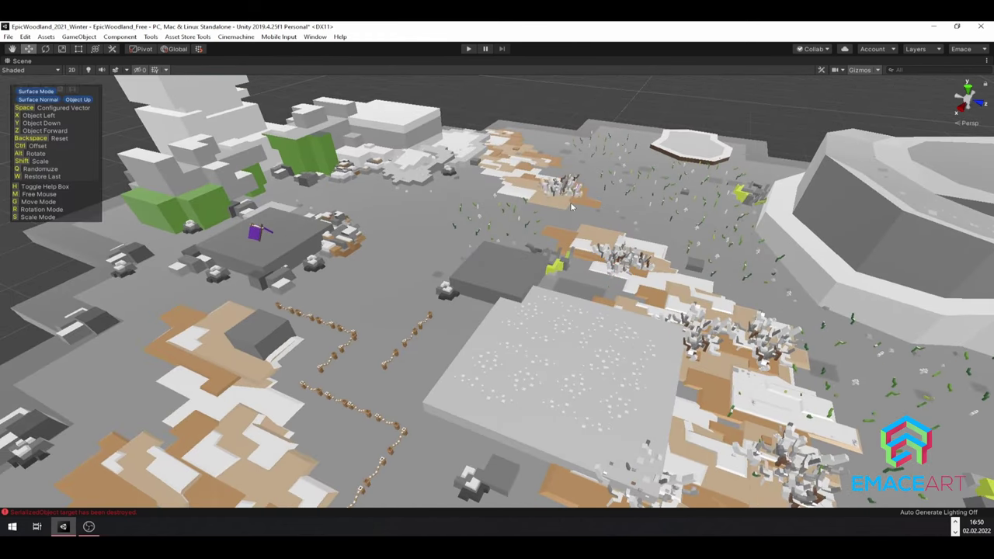
pyautogui.click(531, 182)
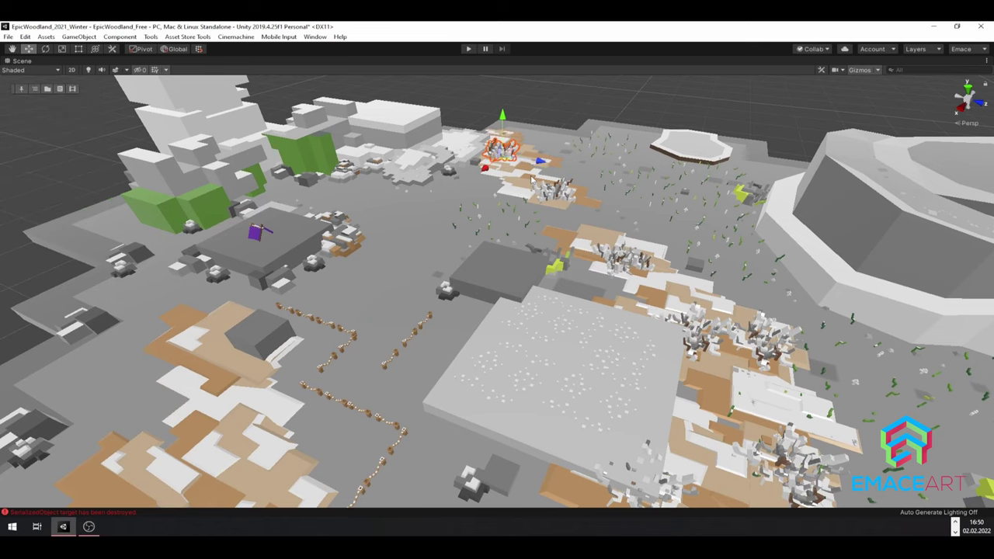
pyautogui.press('f')
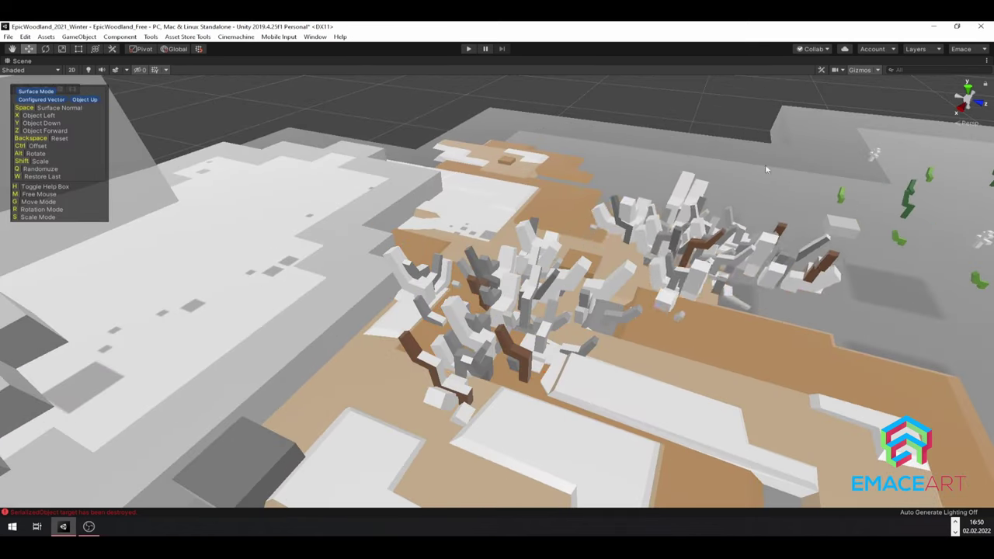
pyautogui.moveTo(518, 150)
pyautogui.mouseDown(button='right')
pyautogui.moveTo(543, 242)
pyautogui.moveTo(611, 245)
pyautogui.mouseUp(button='right')
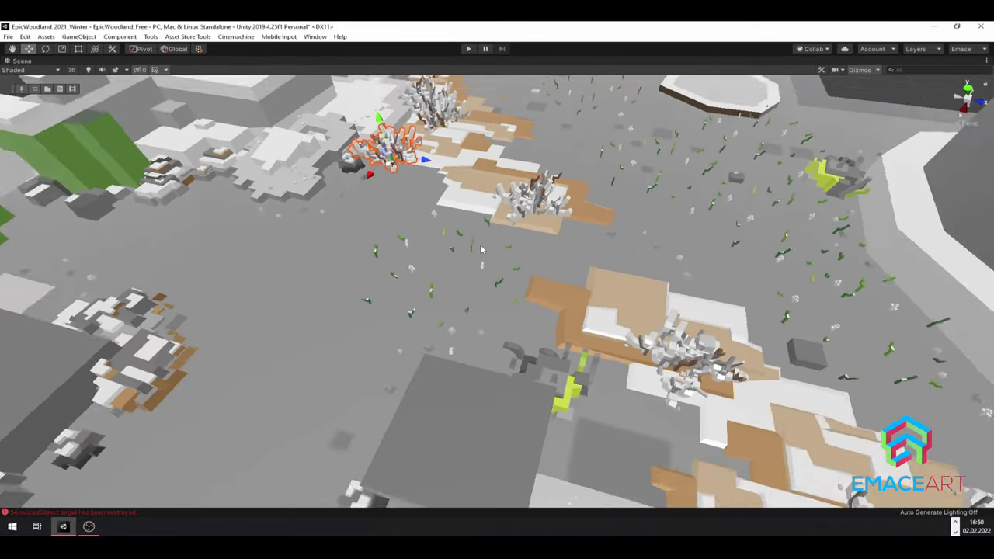
pyautogui.press('f')
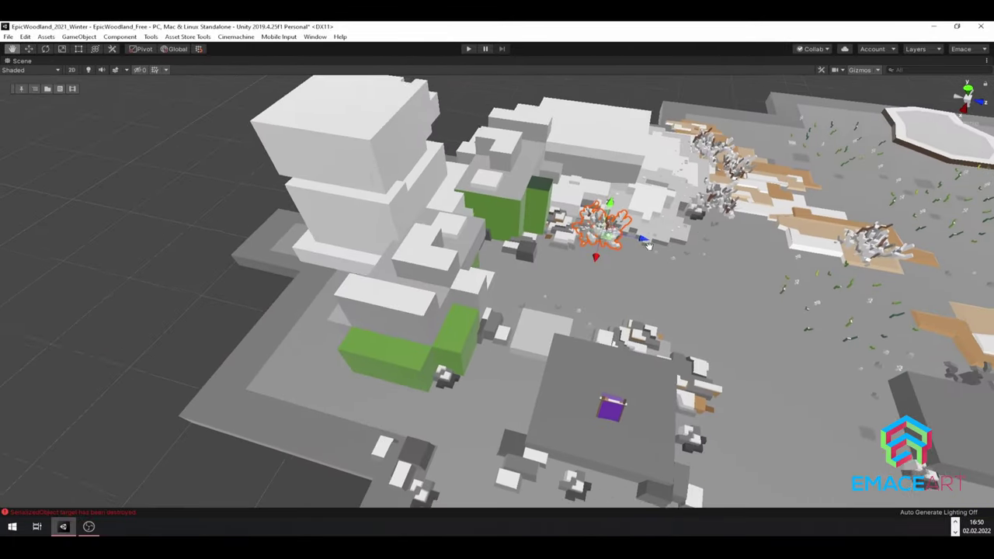
pyautogui.click(553, 314)
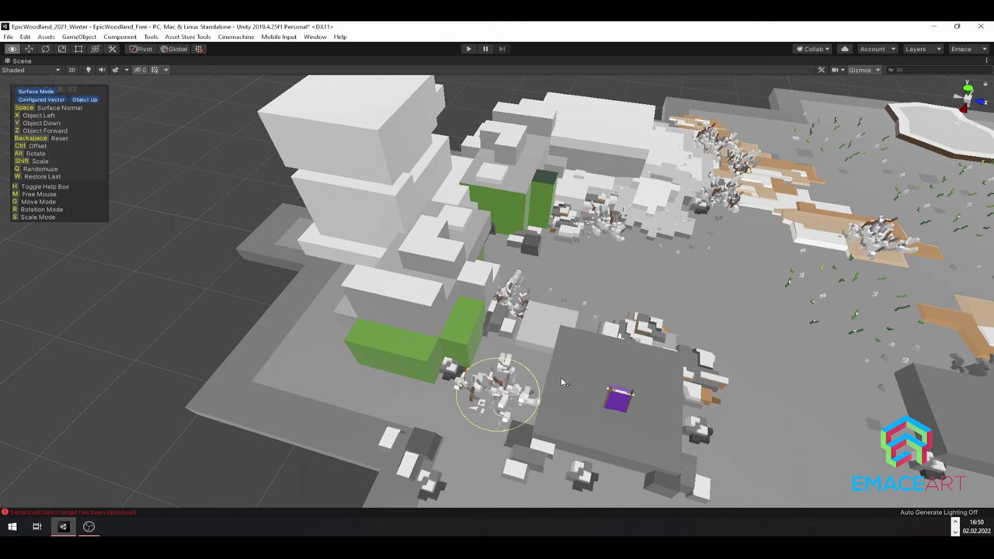
pyautogui.moveTo(596, 360); pyautogui.dragTo(700, 360, button='right')
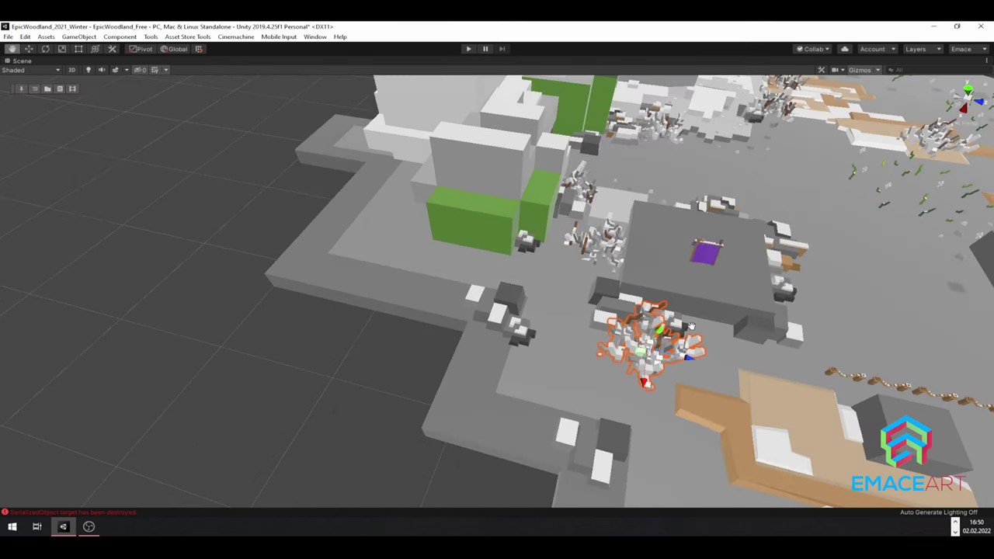
# - Place and duplicate Y-shaped dry grass pieces across the snowy plate
pyautogui.press('Tab')
pyautogui.click(567, 309)
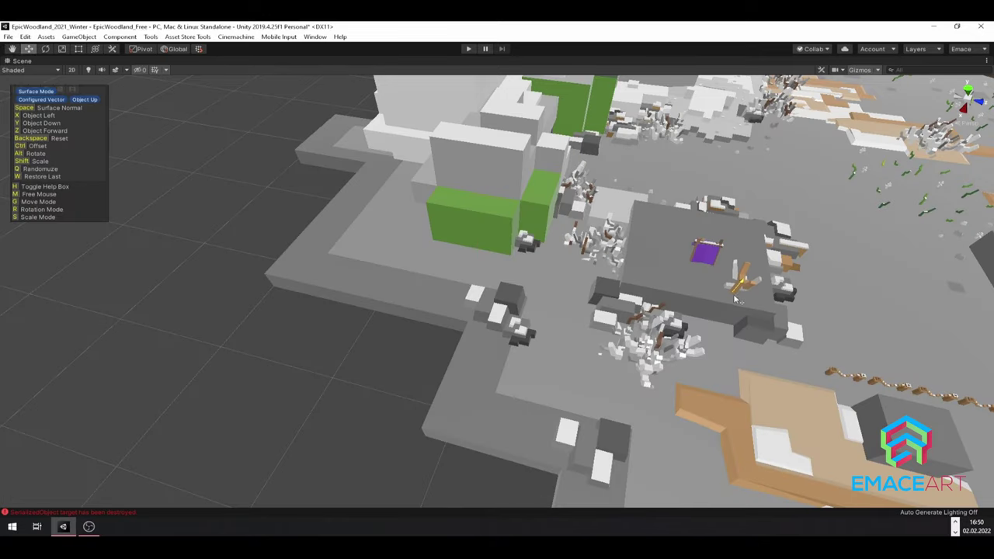
pyautogui.moveTo(756, 301); pyautogui.dragTo(482, 257, button='middle')
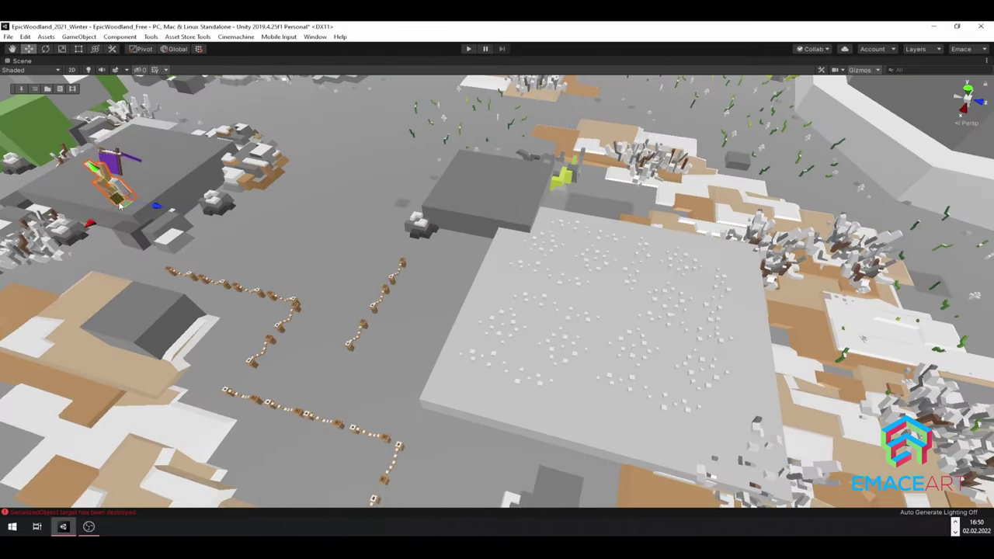
pyautogui.press('f')
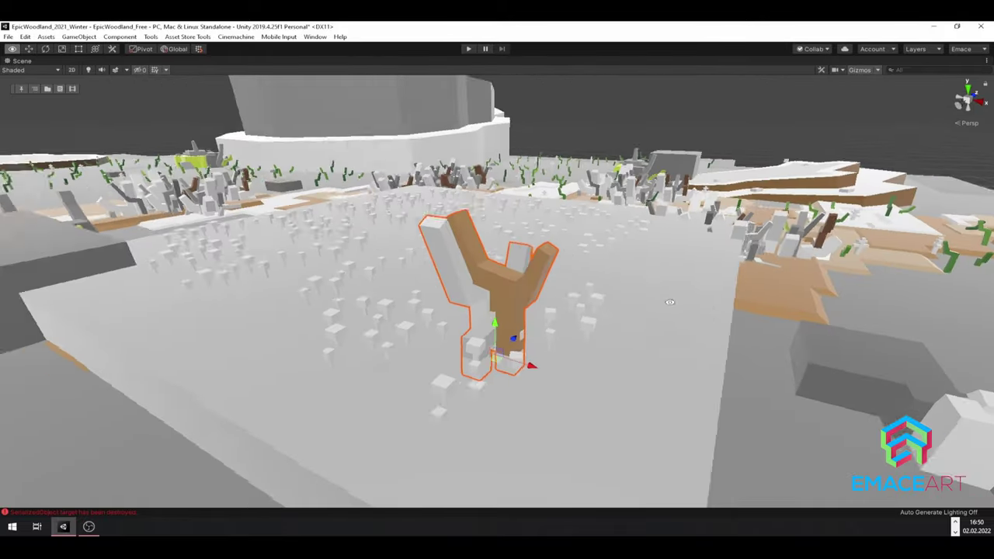
pyautogui.scroll(-5, 670, 302)
pyautogui.click(654, 277)
pyautogui.moveTo(655, 278); pyautogui.dragTo(900, 390, button='middle')
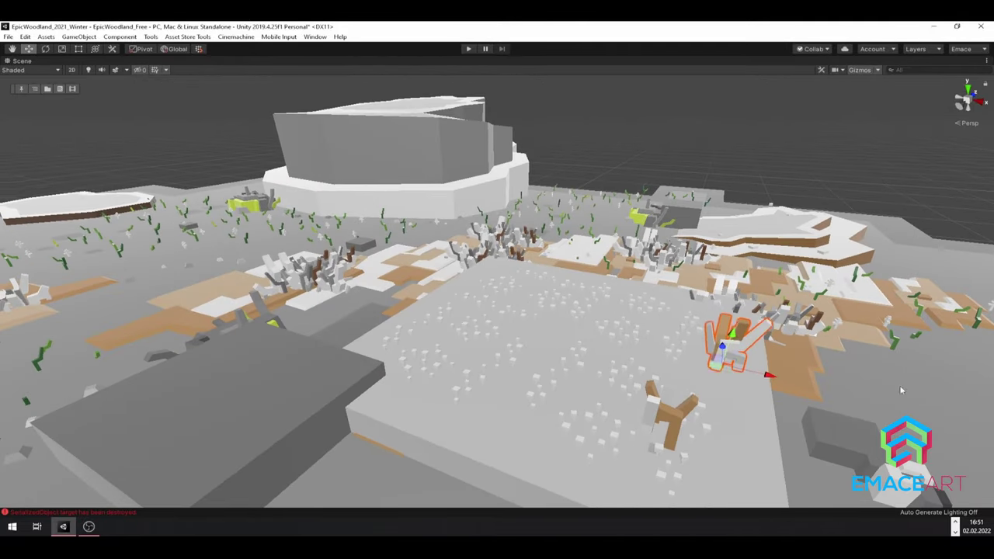
pyautogui.press('d')
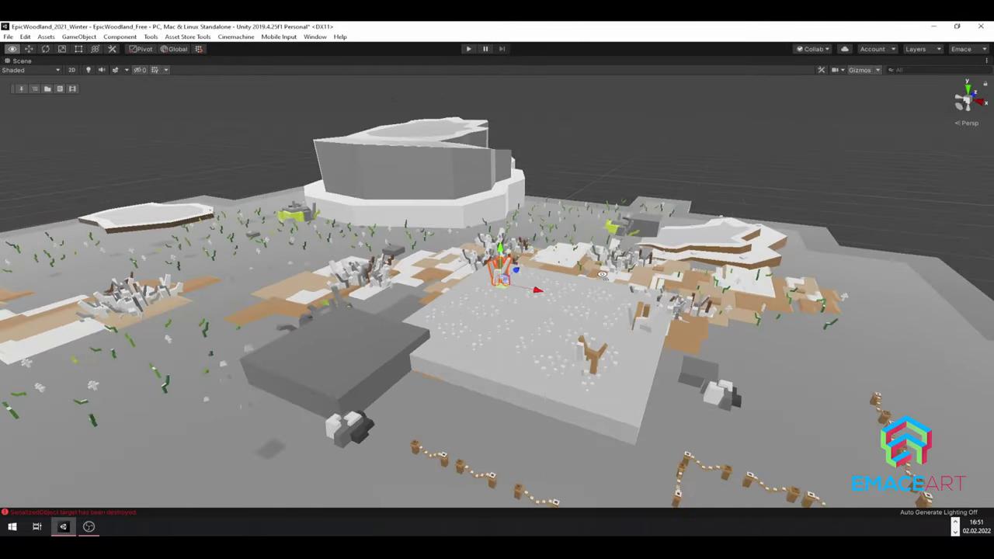
pyautogui.keyDown('alt'); pyautogui.moveTo(623, 271); pyautogui.dragTo(699, 284); pyautogui.keyUp('alt')
pyautogui.press('d')
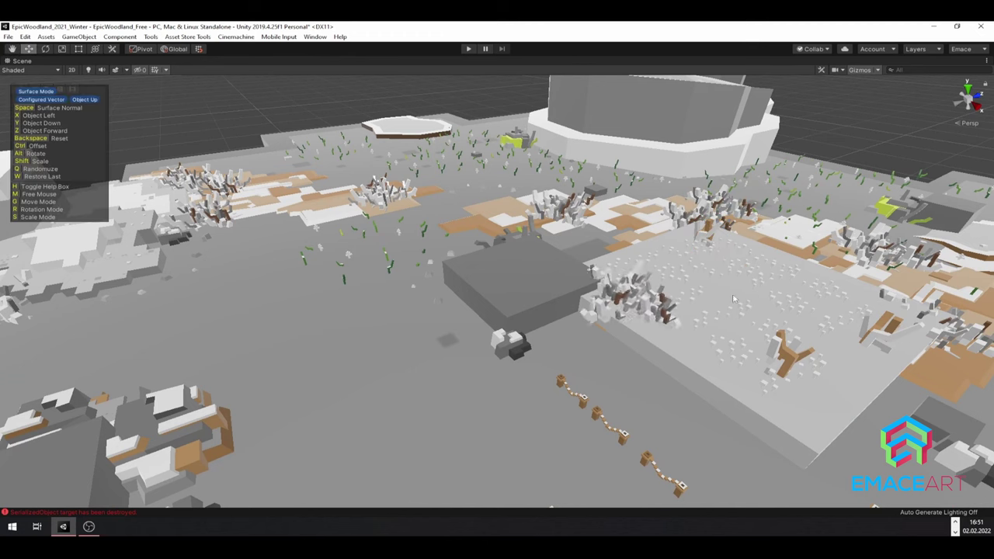
pyautogui.press('space')
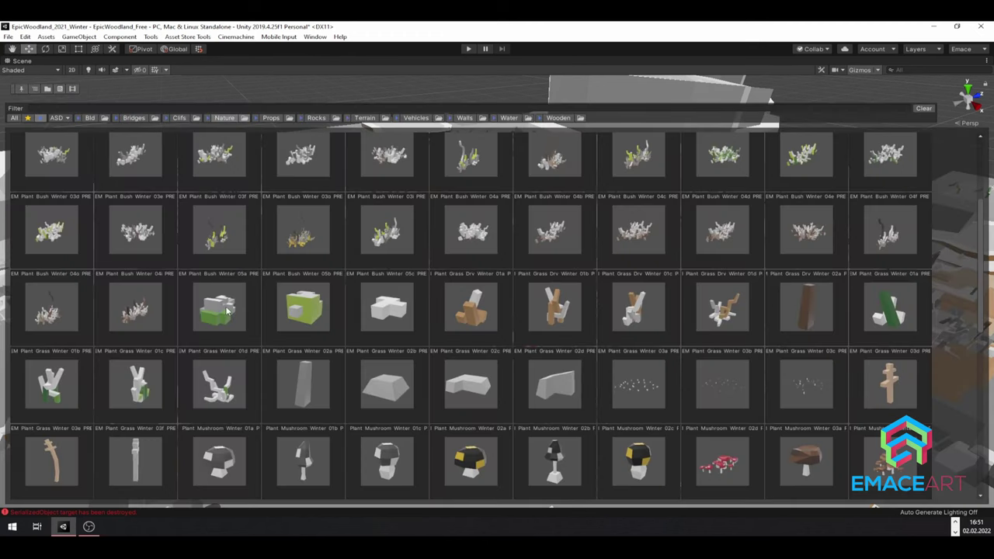
# - Place a tall vine-draped winter tree on the snowy plate
pyautogui.click(228, 310)
pyautogui.press('space')
pyautogui.scroll(-3, 655, 384)
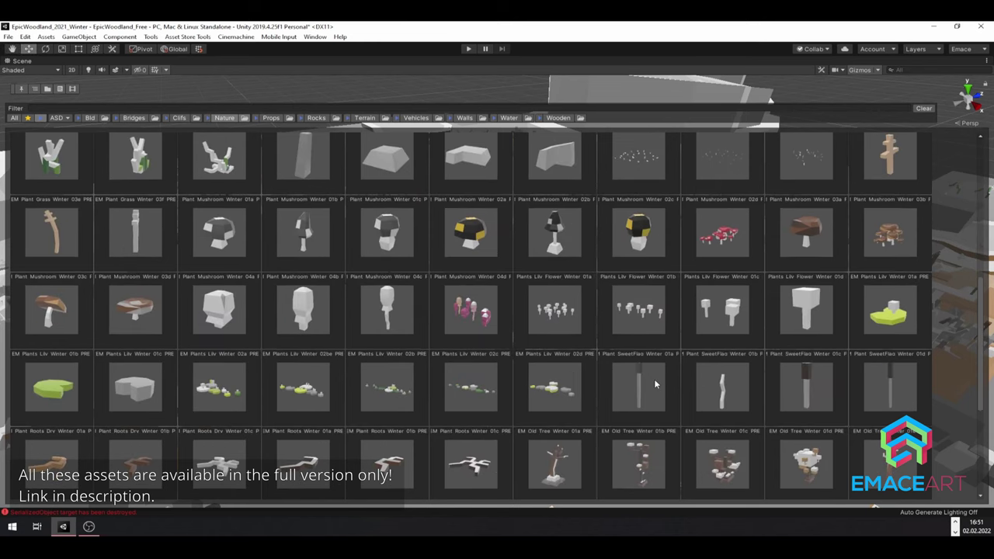
pyautogui.scroll(-2, 655, 384)
pyautogui.scroll(-1, 510, 359)
pyautogui.scroll(1, 506, 361)
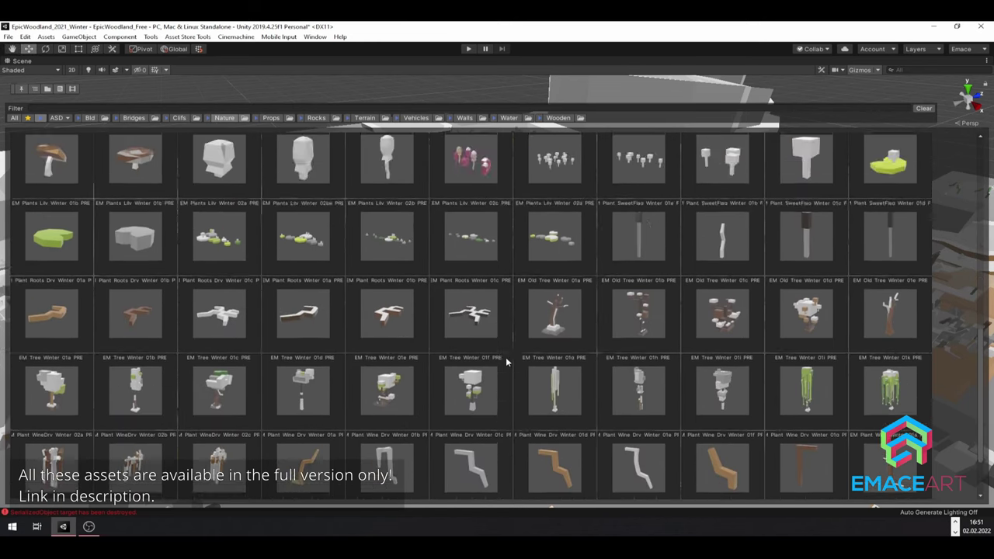
pyautogui.scroll(1, 505, 358)
pyautogui.scroll(-2, 473, 319)
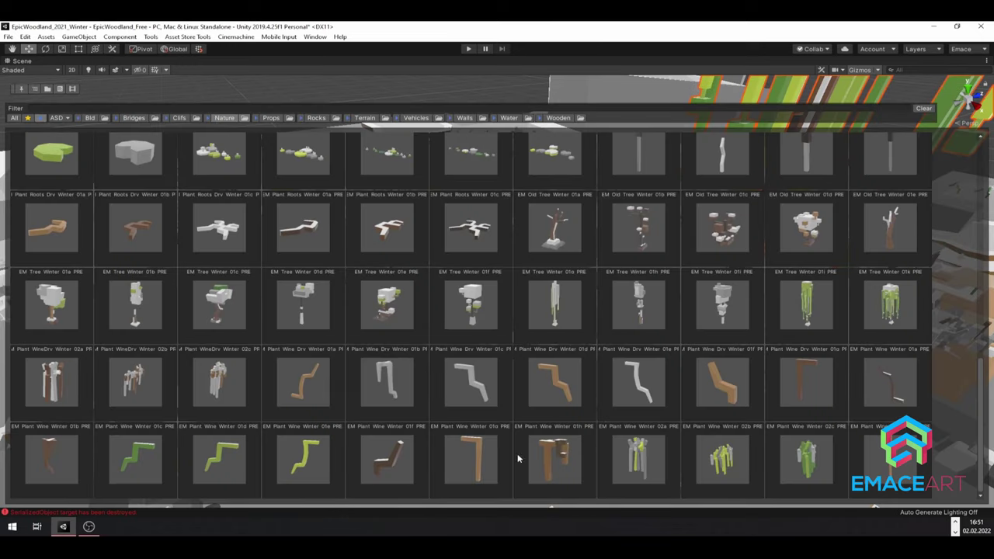
pyautogui.scroll(5, 603, 355)
pyautogui.scroll(1, 591, 354)
pyautogui.click(592, 353)
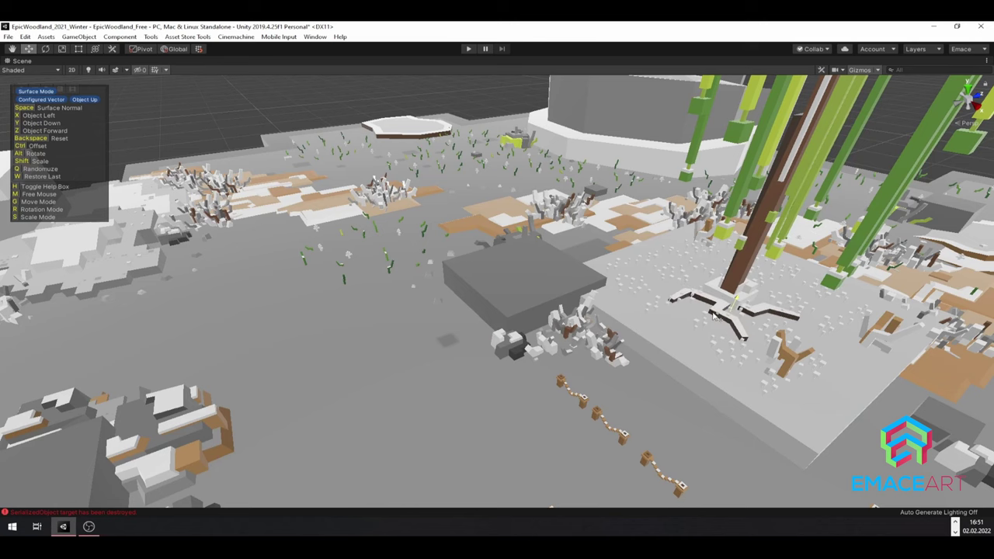
pyautogui.click(713, 314)
# - Add another snowy winter tree on the left side near the round cliff
pyautogui.moveTo(712, 314); pyautogui.dragTo(383, 363, button='right')
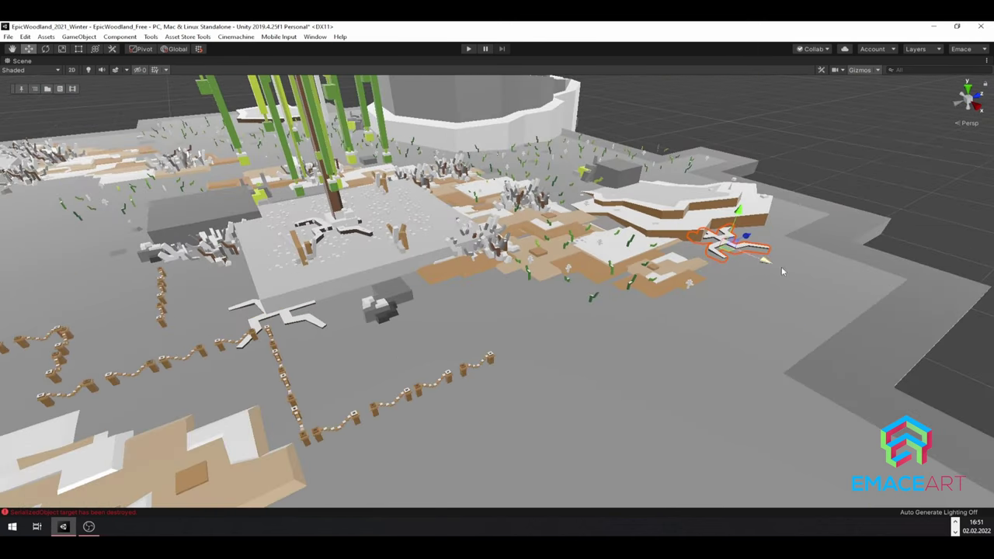
pyautogui.press('w')
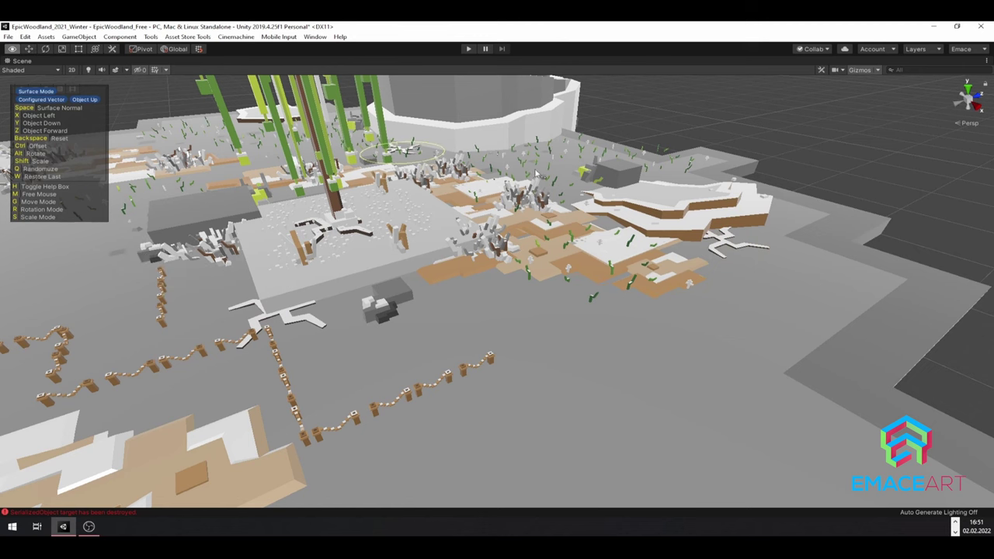
pyautogui.moveTo(536, 172); pyautogui.dragTo(281, 285, button='right')
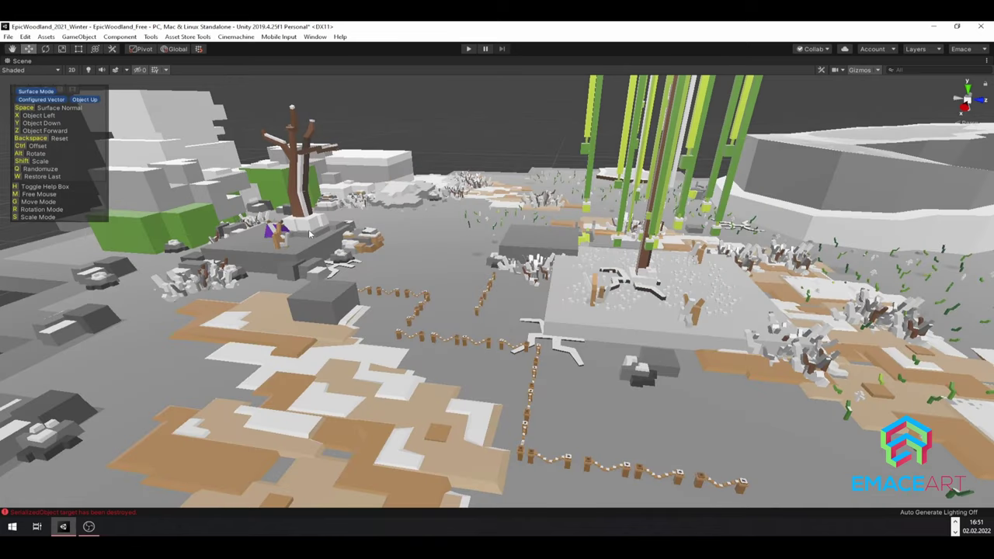
pyautogui.moveTo(320, 235); pyautogui.dragTo(568, 313, button='right')
pyautogui.scroll(-3, 405, 320)
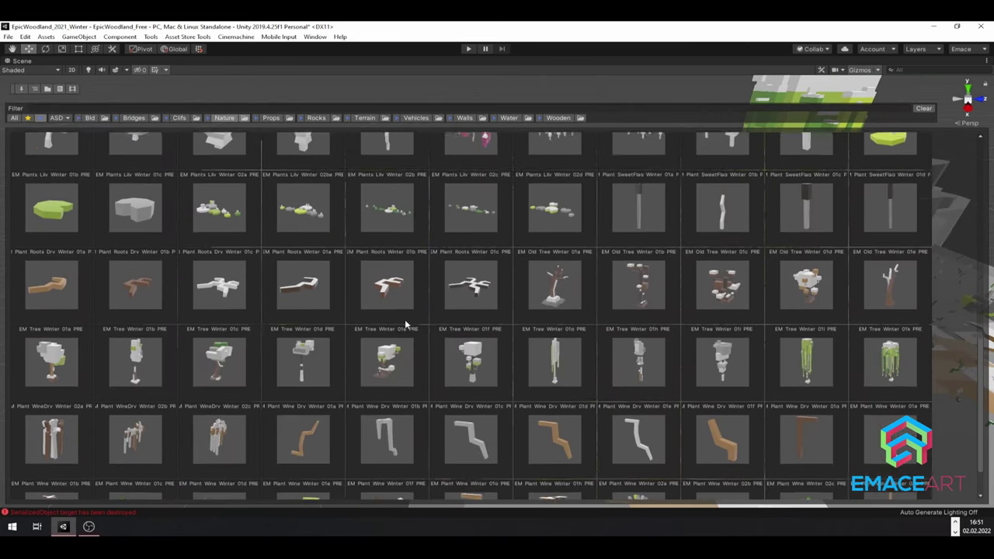
pyautogui.click(311, 333)
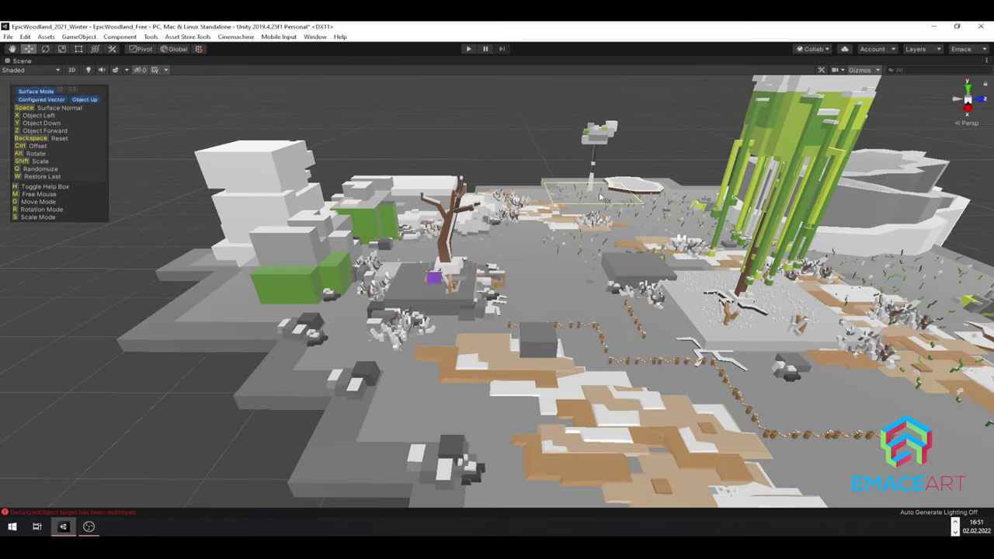
pyautogui.moveTo(603, 198); pyautogui.dragTo(497, 310, button='right')
pyautogui.scroll(3, 497, 310)
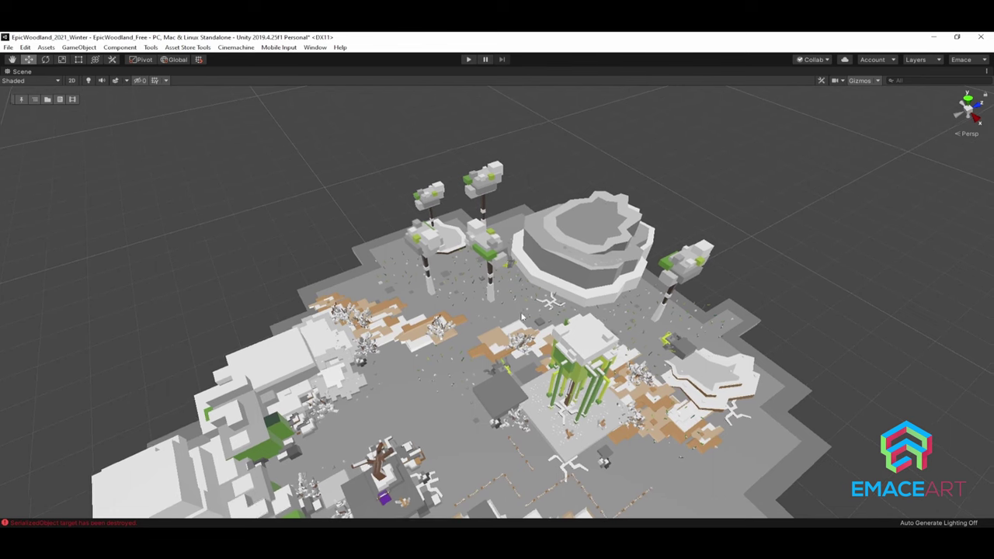
pyautogui.scroll(-2, 522, 316)
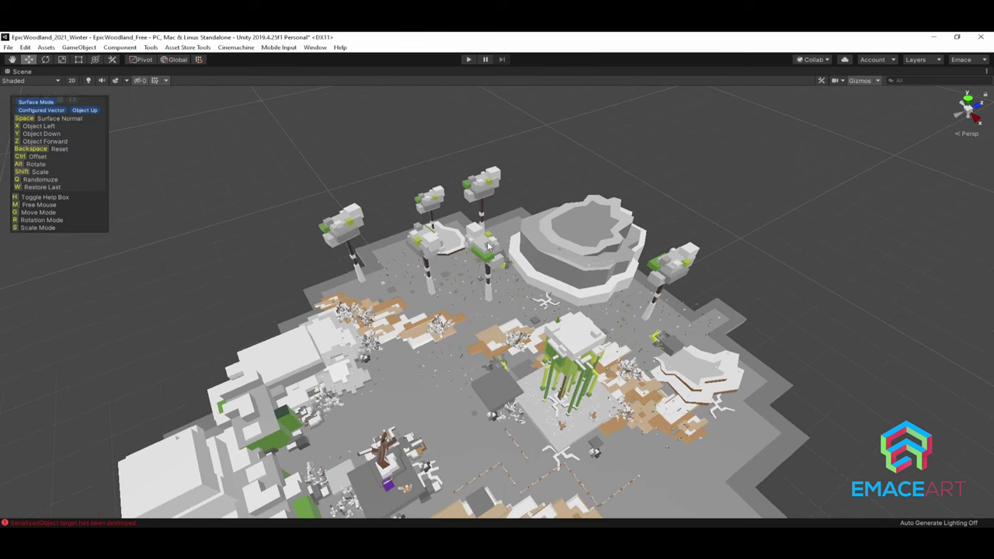
pyautogui.press('Escape')
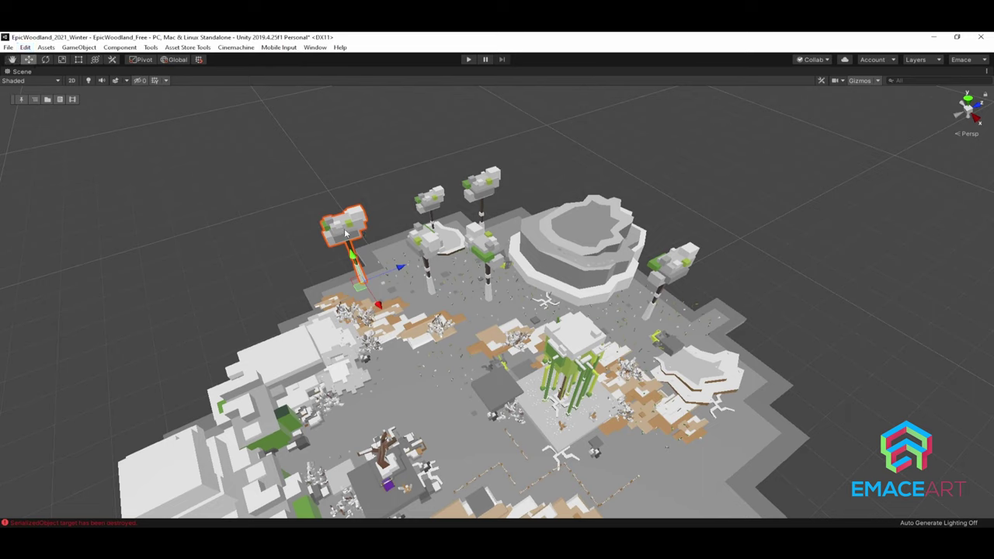
pyautogui.press('p')
pyautogui.click(520, 184)
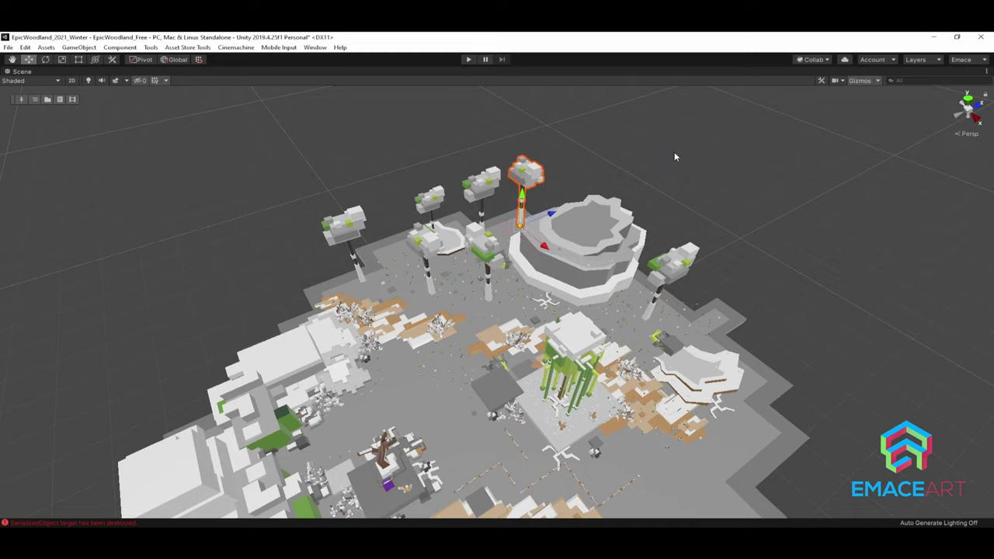
pyautogui.scroll(5, 590, 195)
# - Place Plant Roots Winter pieces at the bases of several tree trunks
pyautogui.press('space')
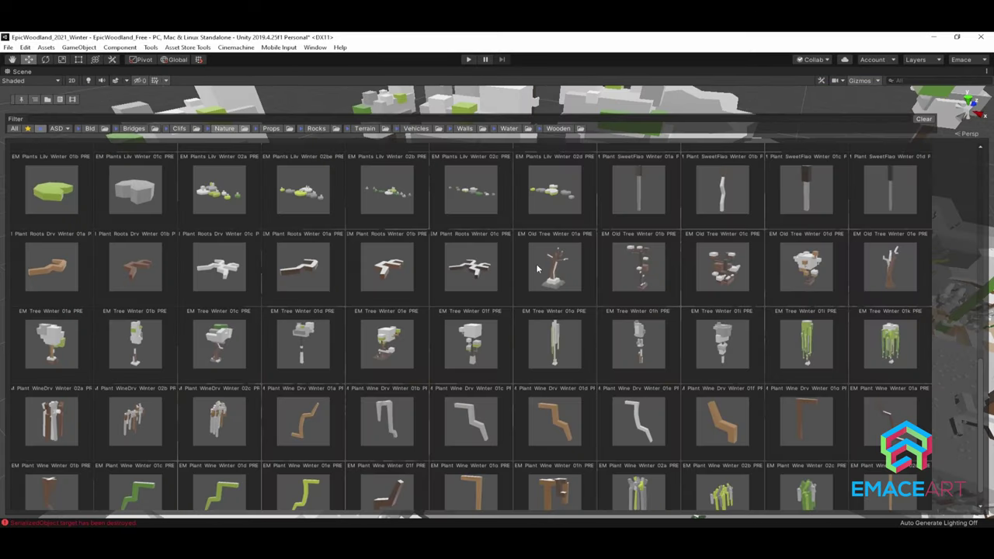
pyautogui.click(476, 275)
pyautogui.click(486, 303)
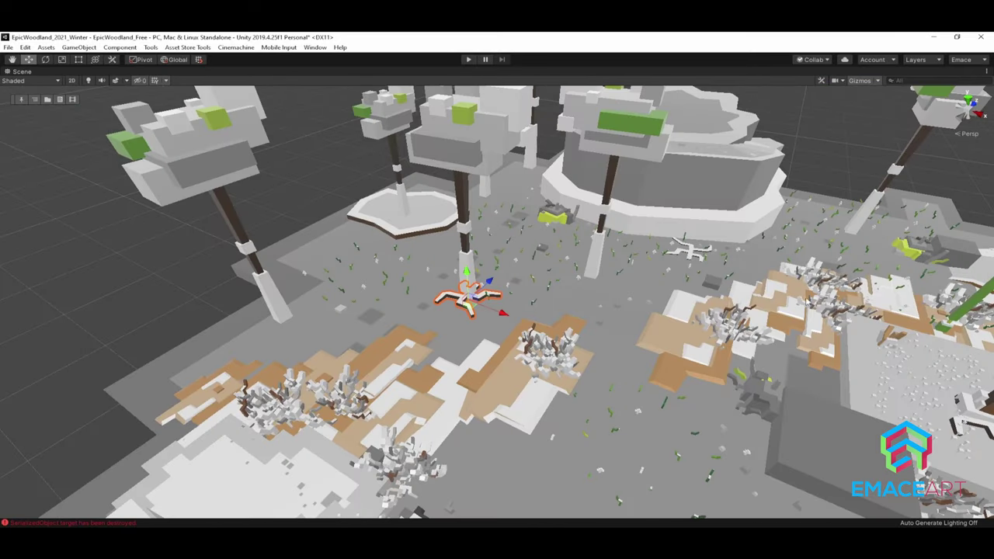
pyautogui.scroll(3, 781, 330)
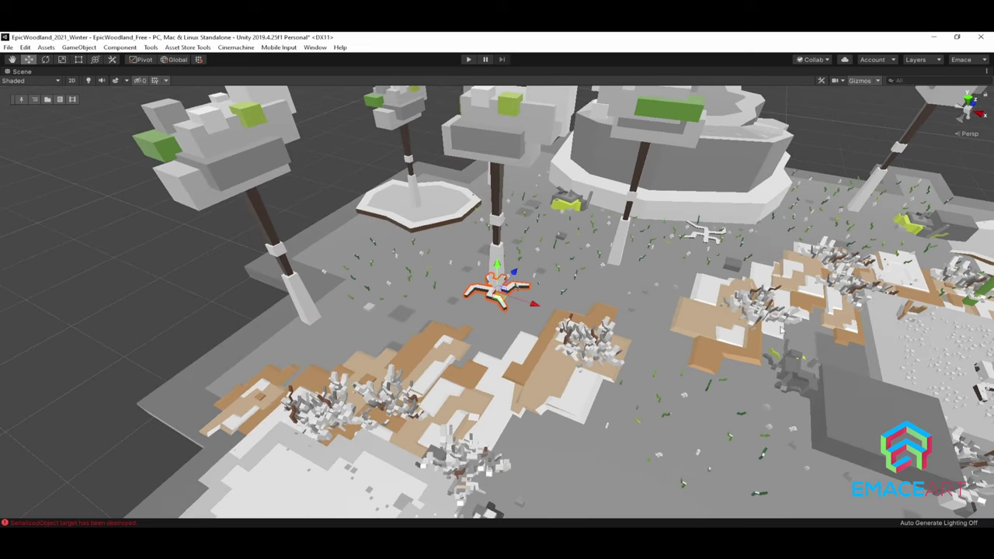
pyautogui.click(613, 268)
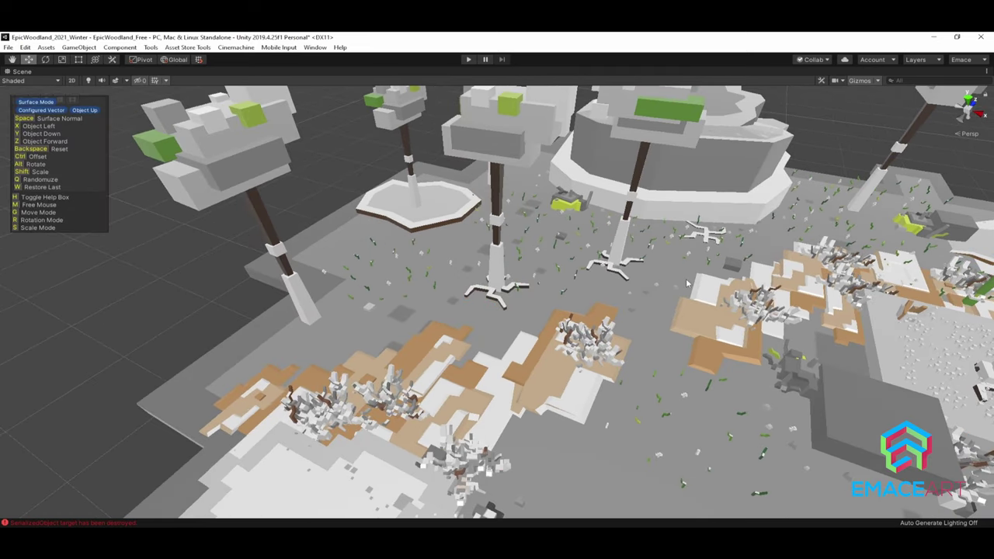
pyautogui.hotkey('ctrl', 'd')
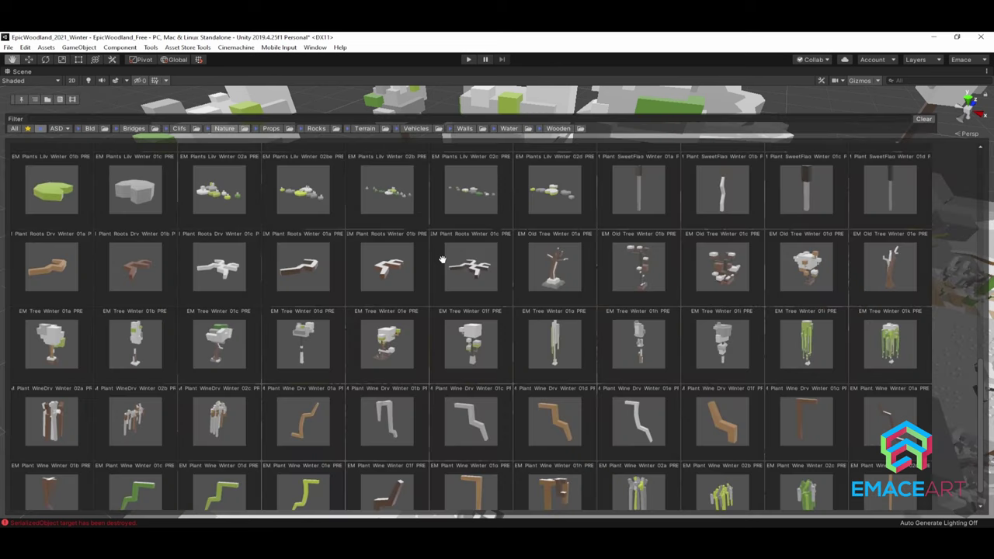
pyautogui.click(408, 252)
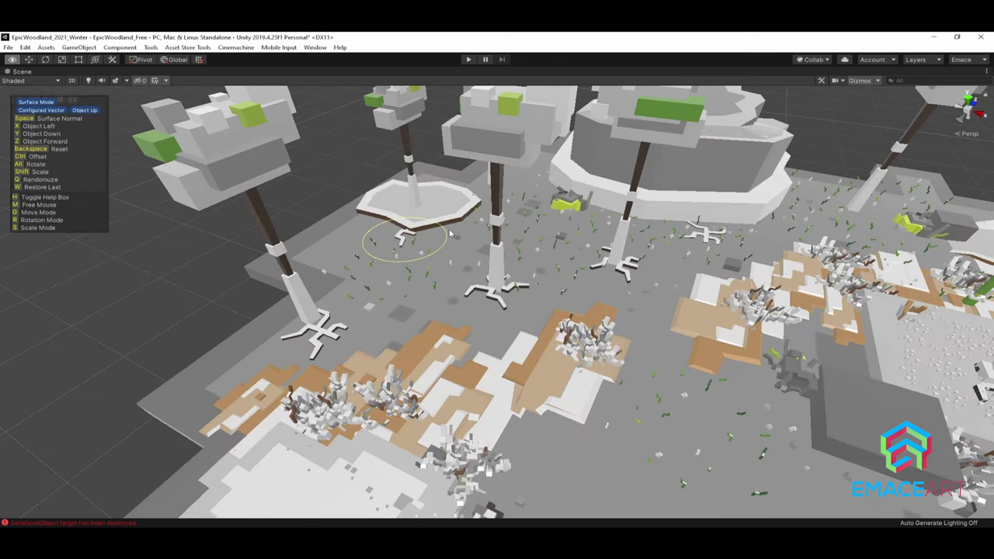
pyautogui.click(489, 227)
pyautogui.hotkey('ctrl', 'd')
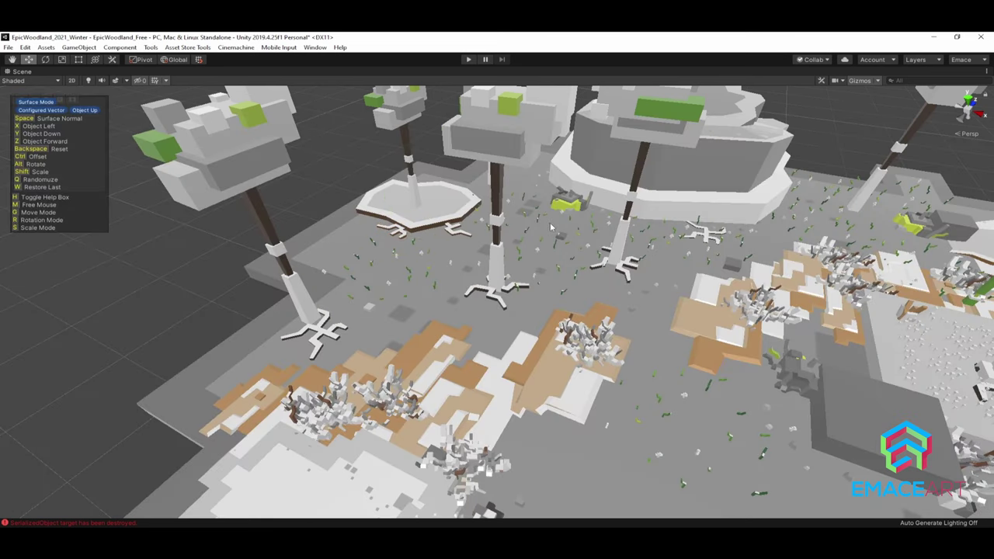
pyautogui.click(469, 230)
pyautogui.hotkey('ctrl', 'd')
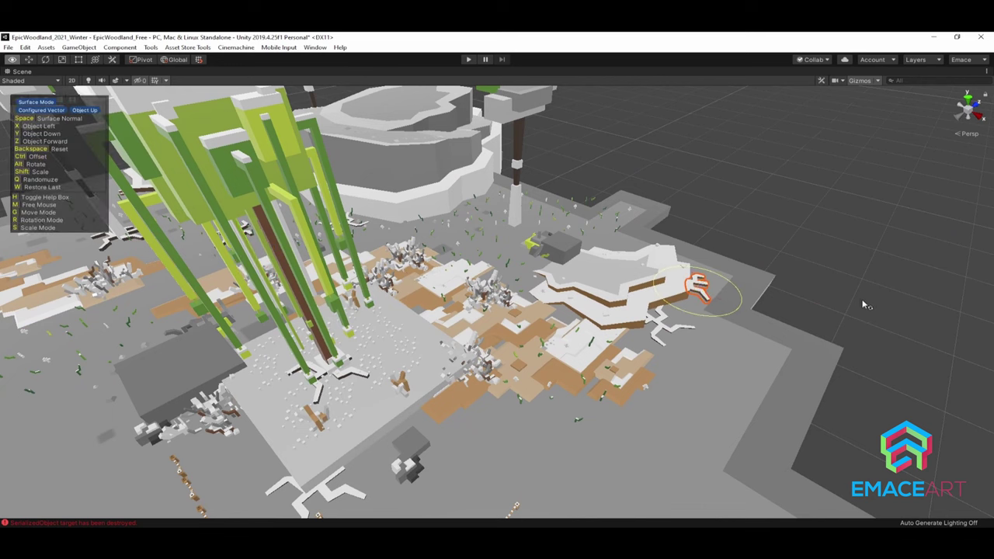
# - Duplicate the snowy tree onto the raised ledge and the star-shaped platform
pyautogui.hotkey('ctrl', 'd')
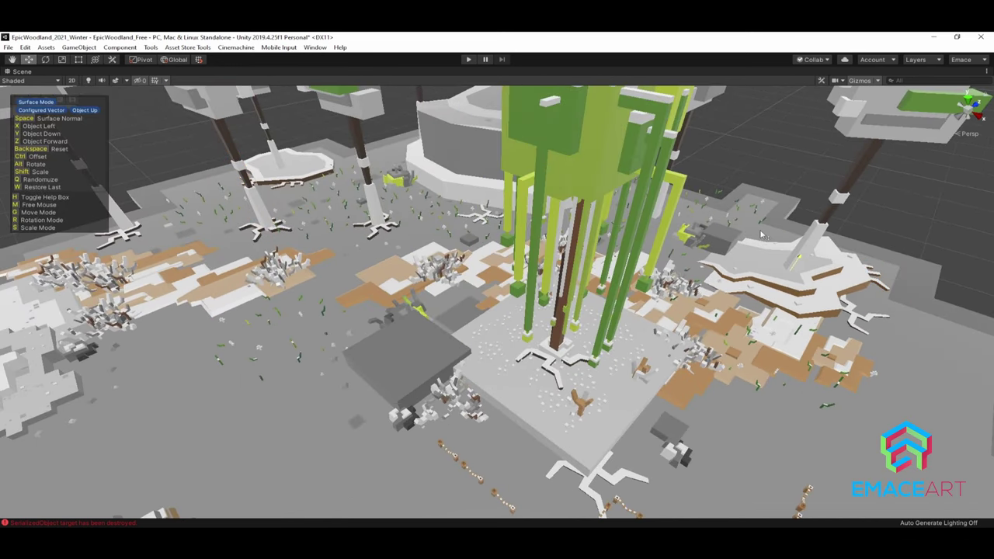
pyautogui.click(747, 231)
pyautogui.press('f')
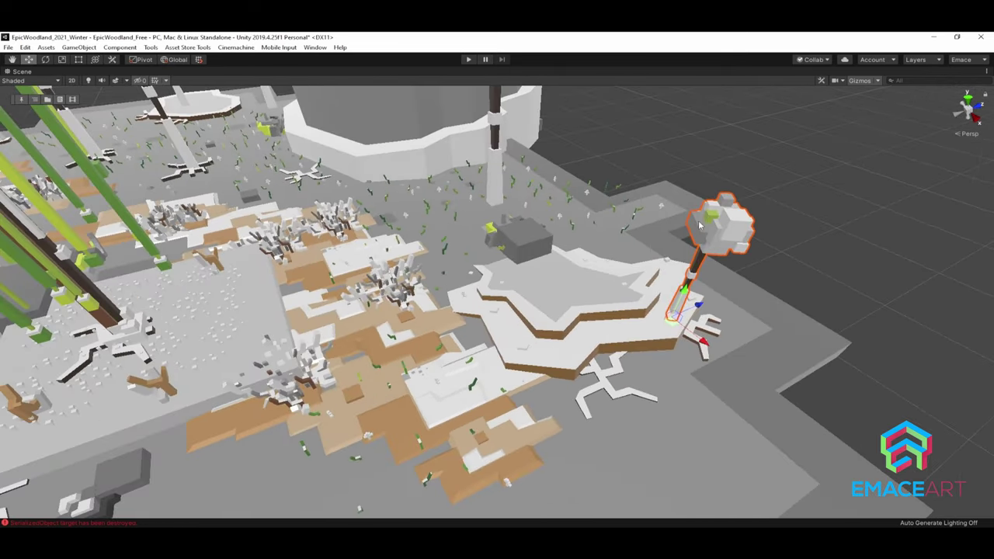
pyautogui.hotkey('ctrl', 'd')
pyautogui.click(623, 277)
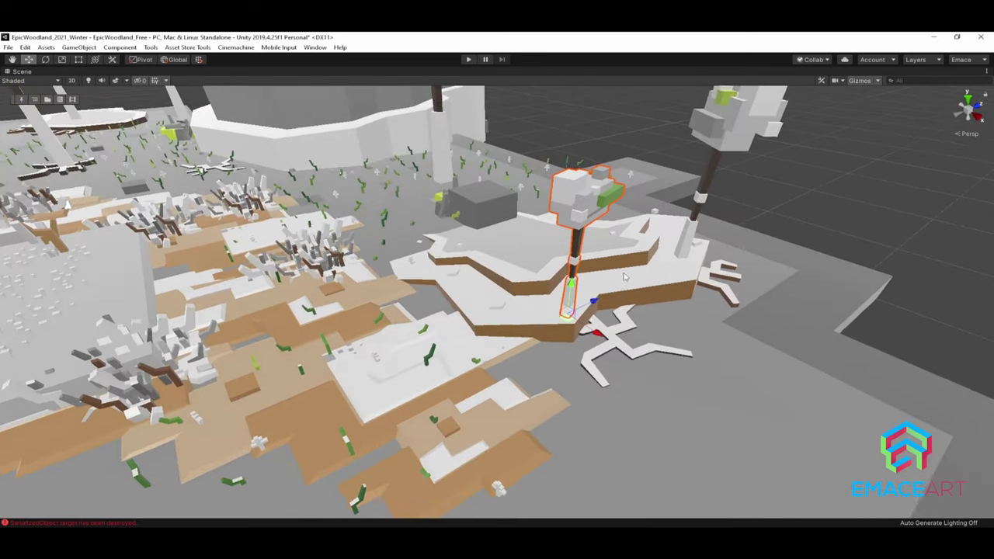
pyautogui.scroll(2, 623, 277)
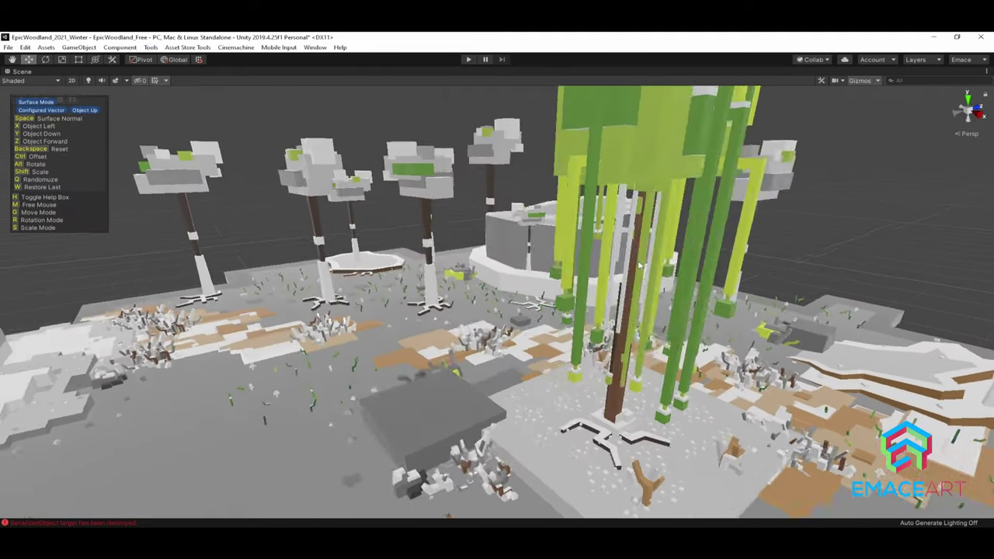
pyautogui.keyDown('alt'); pyautogui.moveTo(639, 266); pyautogui.dragTo(751, 316); pyautogui.keyUp('alt')
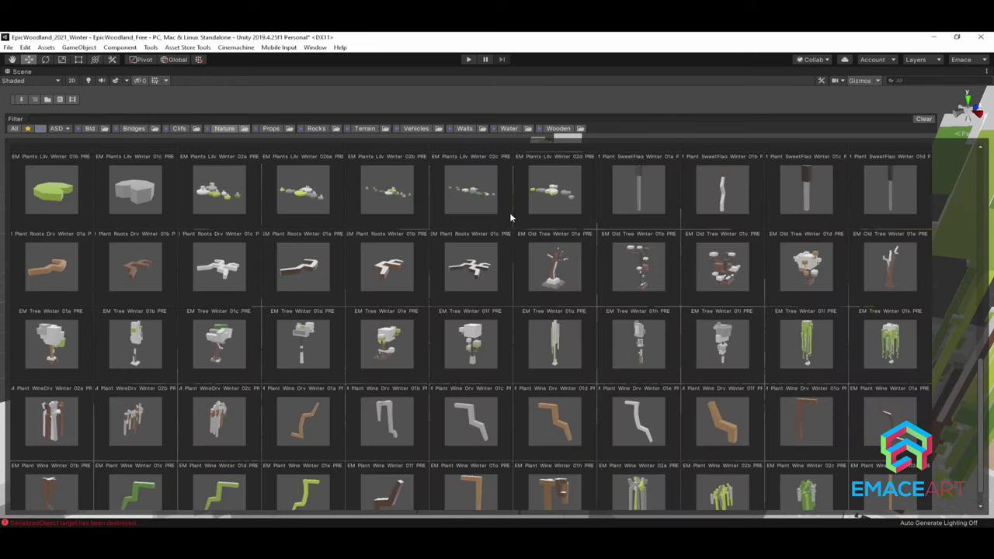
pyautogui.scroll(-1, 422, 325)
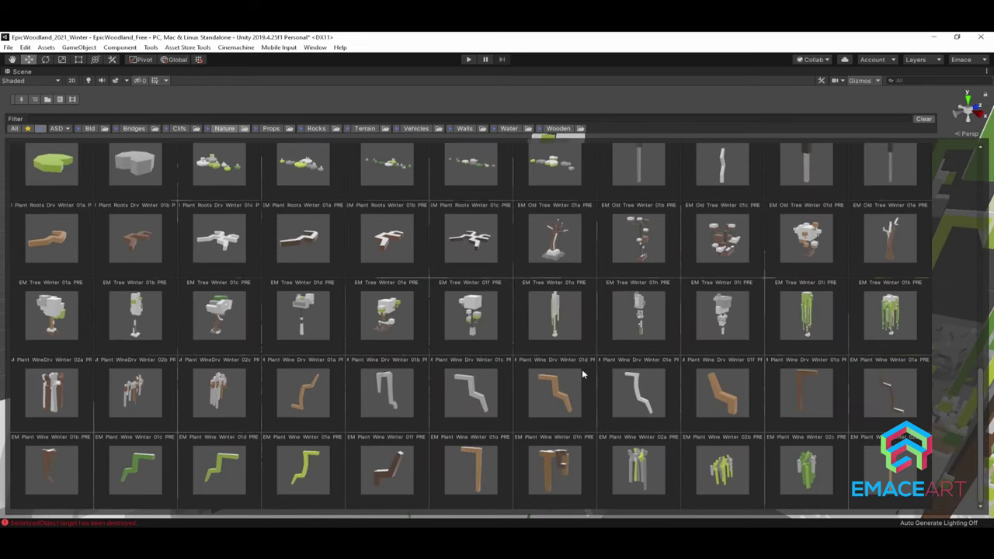
# - Hang green winter vines on the cliff wall and its edge
pyautogui.click(726, 462)
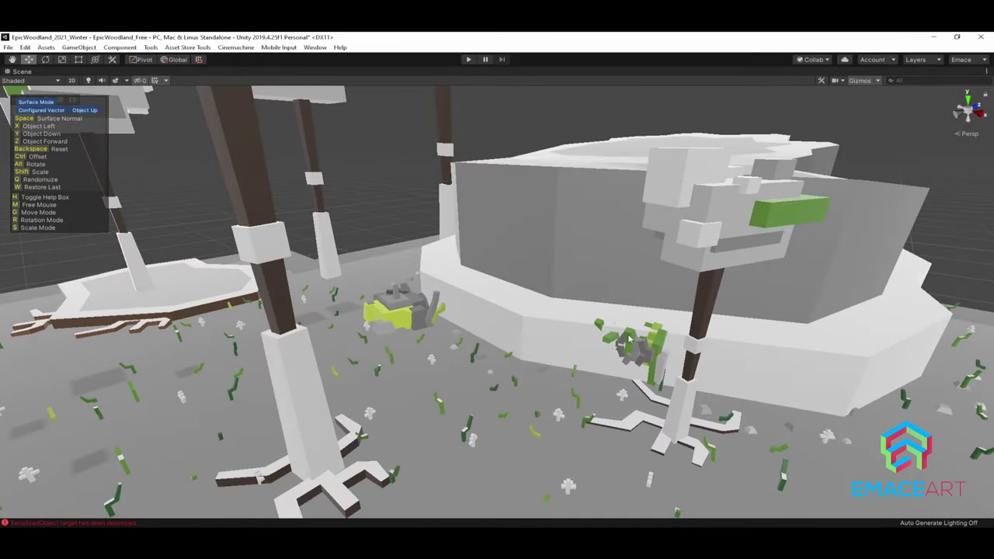
pyautogui.click(722, 316)
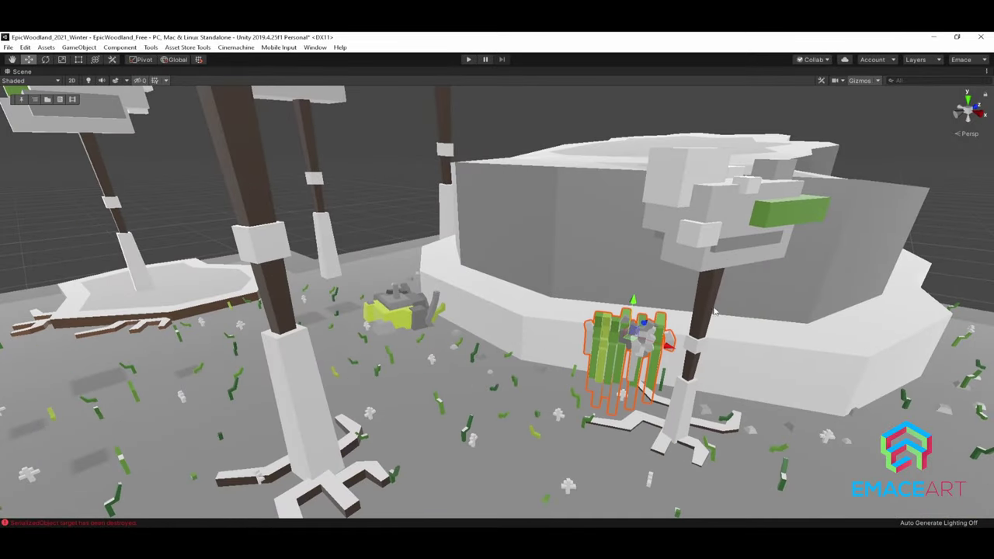
pyautogui.moveTo(722, 317)
pyautogui.mouseDown(button='right')
pyautogui.moveTo(829, 255)
pyautogui.moveTo(683, 266)
pyautogui.mouseUp(button='right')
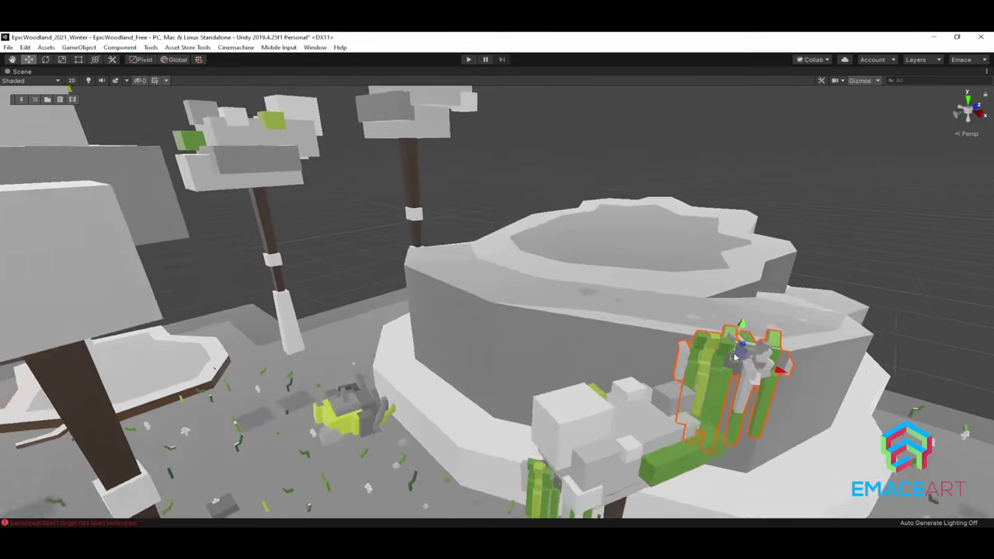
pyautogui.moveTo(760, 231)
pyautogui.mouseDown(button='right')
pyautogui.moveTo(518, 304)
pyautogui.moveTo(567, 408)
pyautogui.moveTo(448, 393)
pyautogui.mouseUp(button='right')
pyautogui.click(454, 286)
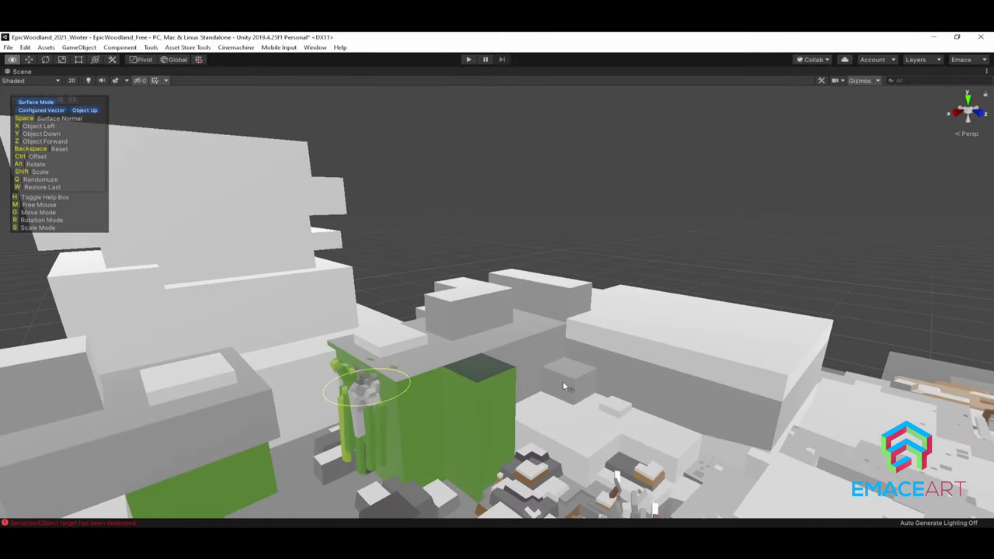
# - Attach a brown branch piece to the cliff wall
pyautogui.moveTo(562, 380); pyautogui.dragTo(545, 416, button='right')
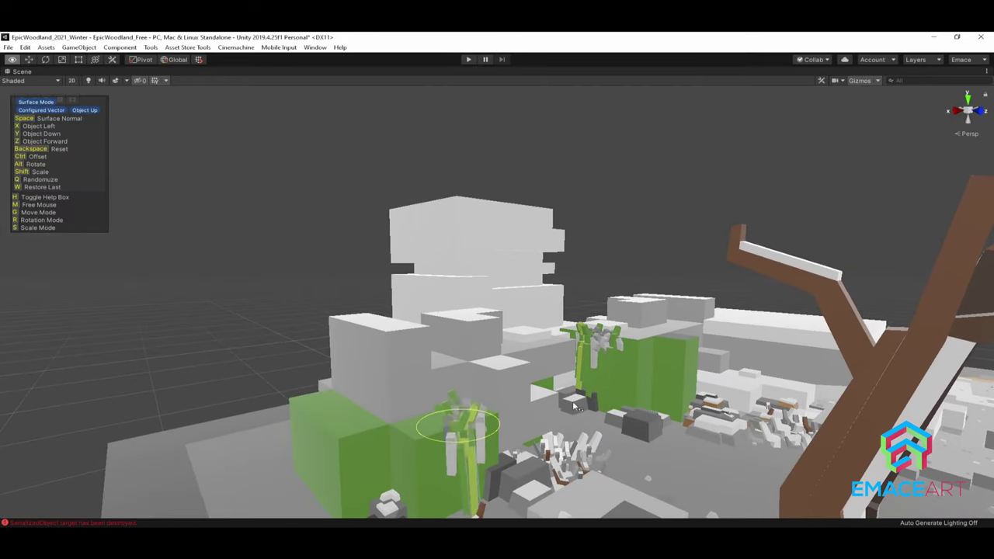
pyautogui.moveTo(574, 405)
pyautogui.mouseDown(button='right')
pyautogui.moveTo(635, 415)
pyautogui.moveTo(845, 399)
pyautogui.mouseUp(button='right')
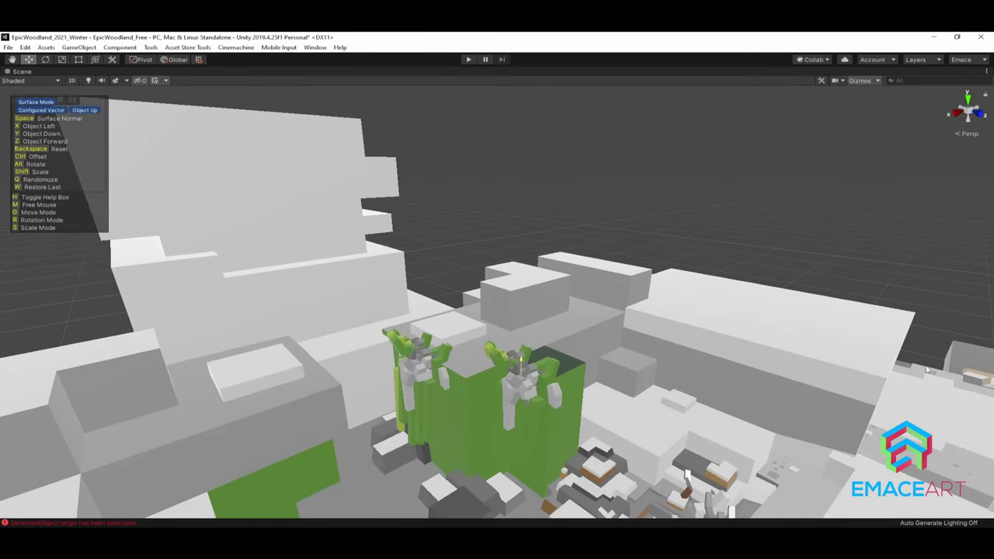
pyautogui.moveTo(927, 371); pyautogui.dragTo(635, 262, button='right')
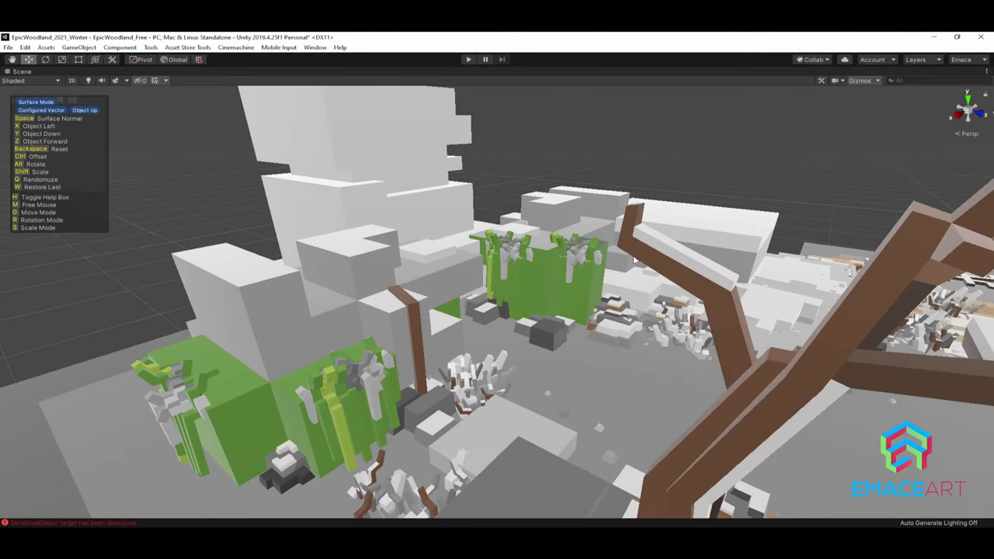
pyautogui.click(434, 291)
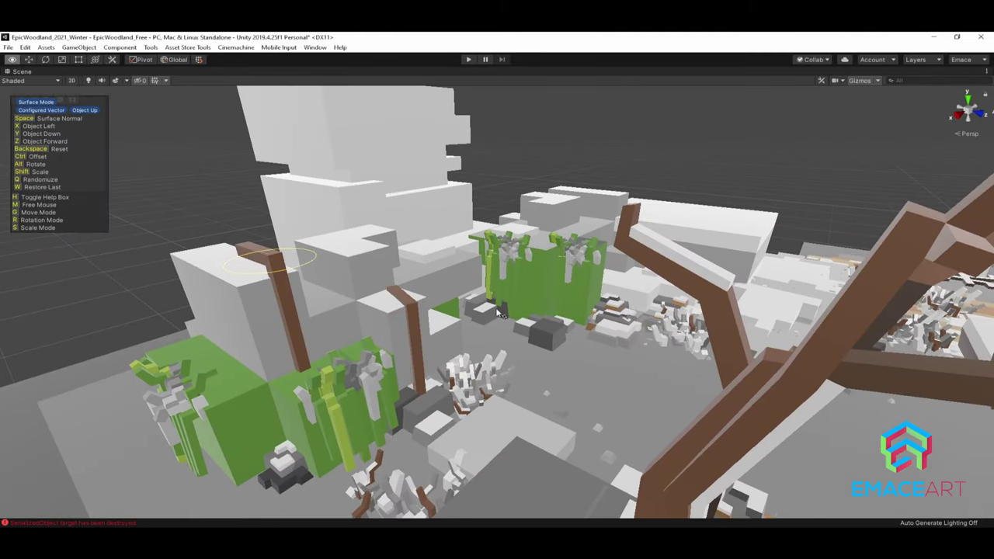
# - Place a bare snowy Old Tree on the top ledge
pyautogui.moveTo(497, 329); pyautogui.dragTo(593, 403, button='right')
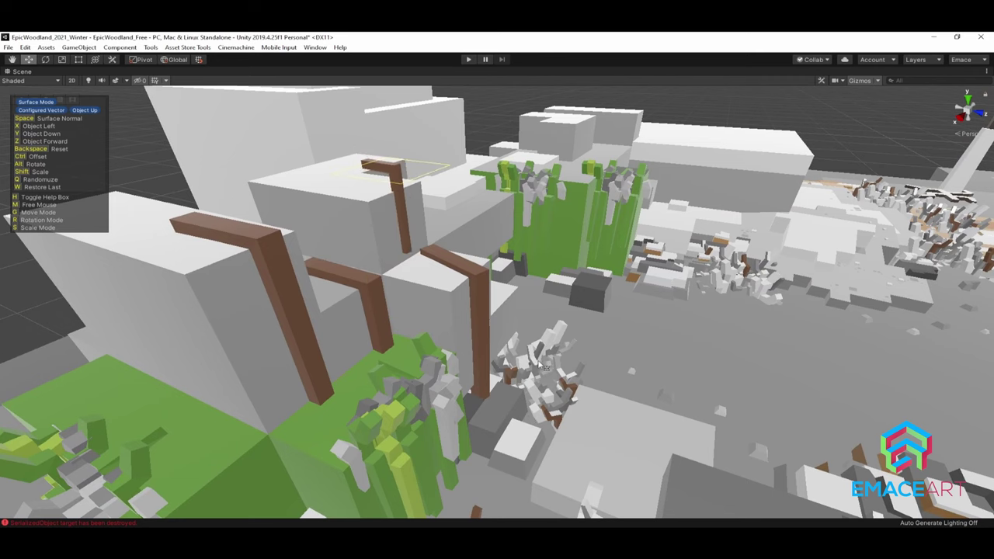
pyautogui.keyDown('alt'); pyautogui.moveTo(546, 380); pyautogui.dragTo(583, 480); pyautogui.keyUp('alt')
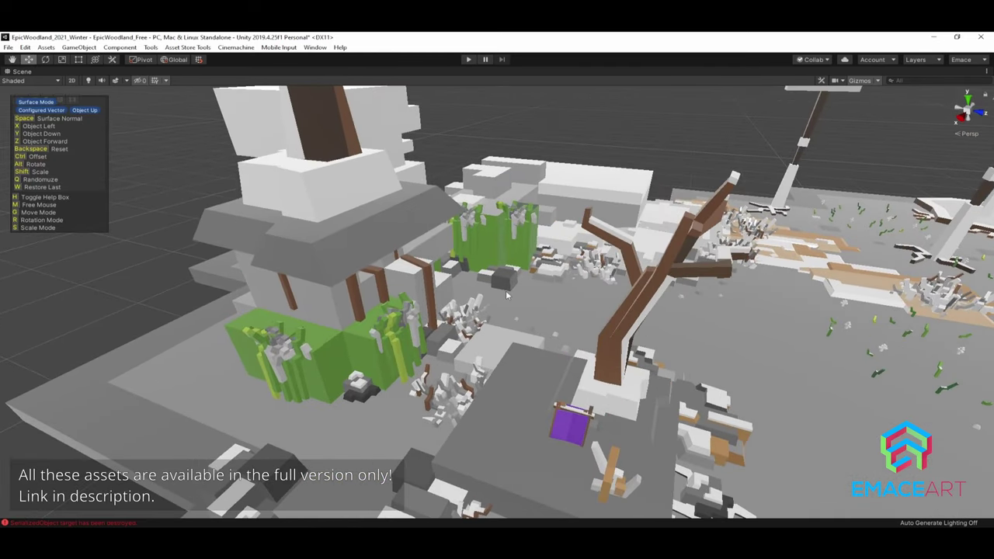
pyautogui.click(355, 220)
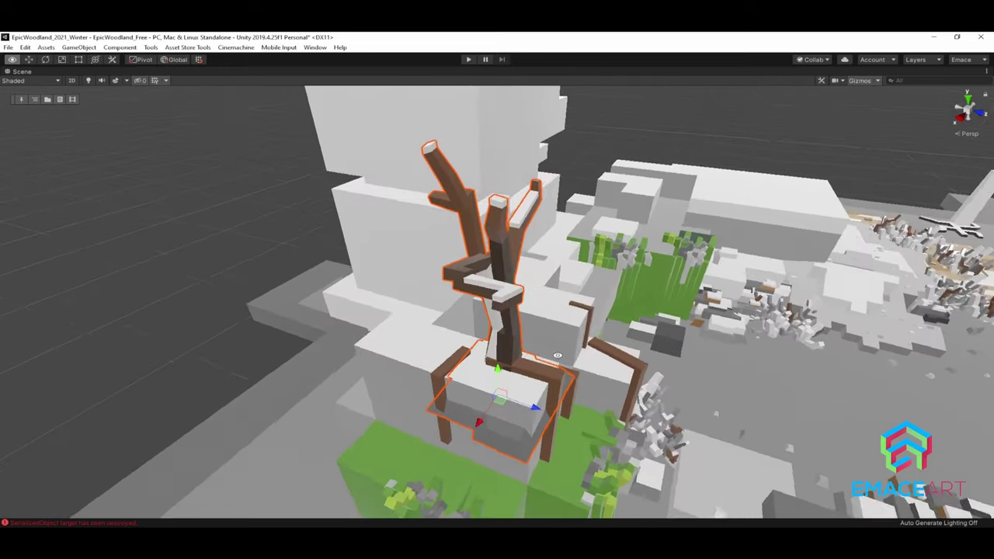
pyautogui.moveTo(557, 355)
pyautogui.keyDown('alt'); pyautogui.mouseDown()
pyautogui.moveTo(586, 386)
pyautogui.moveTo(497, 373)
pyautogui.mouseUp(); pyautogui.keyUp('alt')
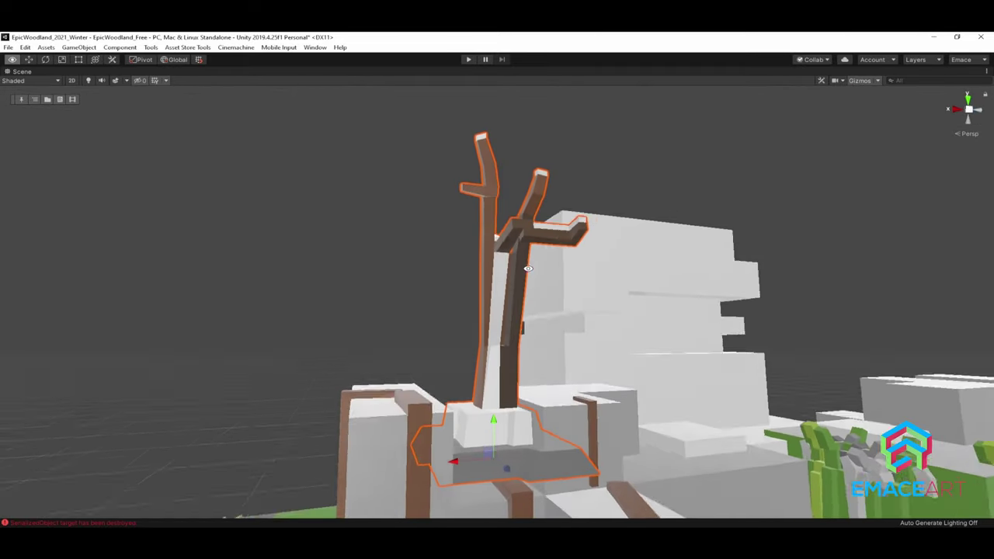
pyautogui.keyDown('alt'); pyautogui.moveTo(497, 372); pyautogui.dragTo(483, 375, button='right'); pyautogui.keyUp('alt')
pyautogui.press('space')
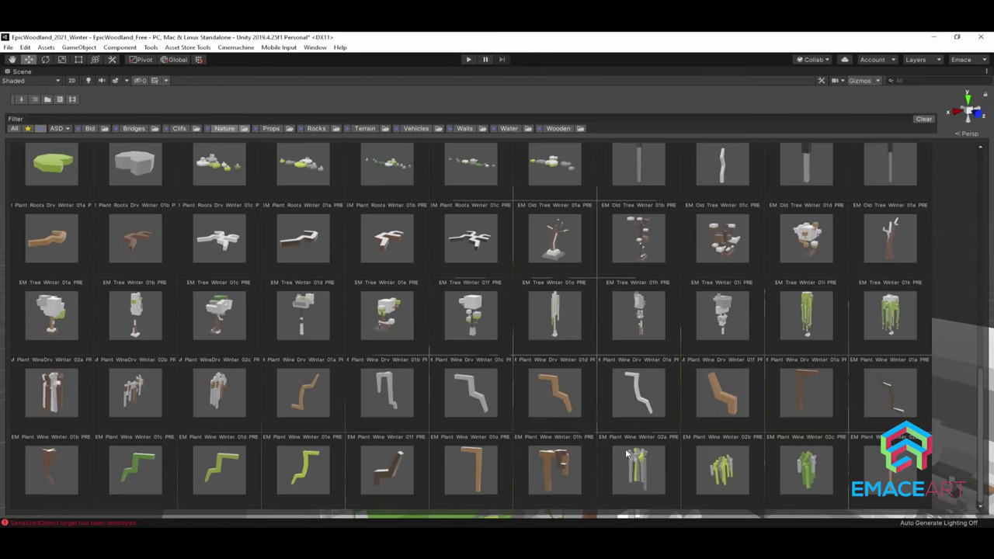
# - Place a small snowy white voxel cluster on a cliff top
pyautogui.scroll(10, 627, 454)
pyautogui.scroll(2, 522, 407)
pyautogui.scroll(10, 522, 408)
pyautogui.scroll(3, 523, 371)
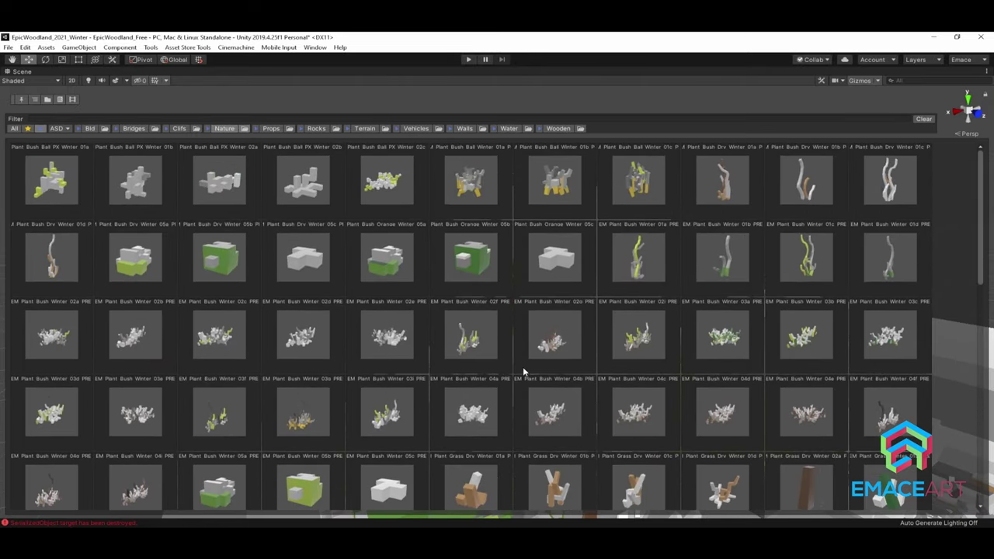
pyautogui.click(522, 367)
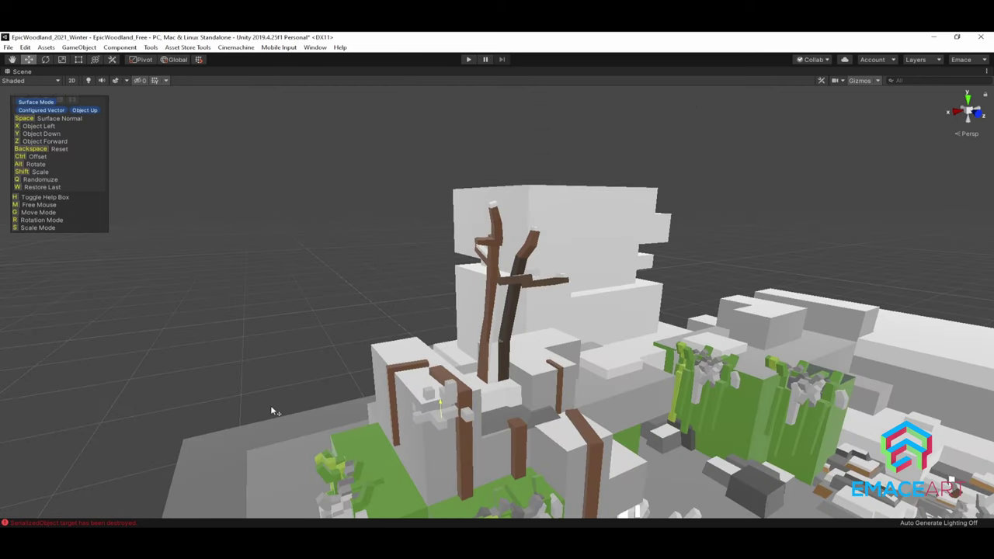
pyautogui.click(299, 402)
pyautogui.press('f')
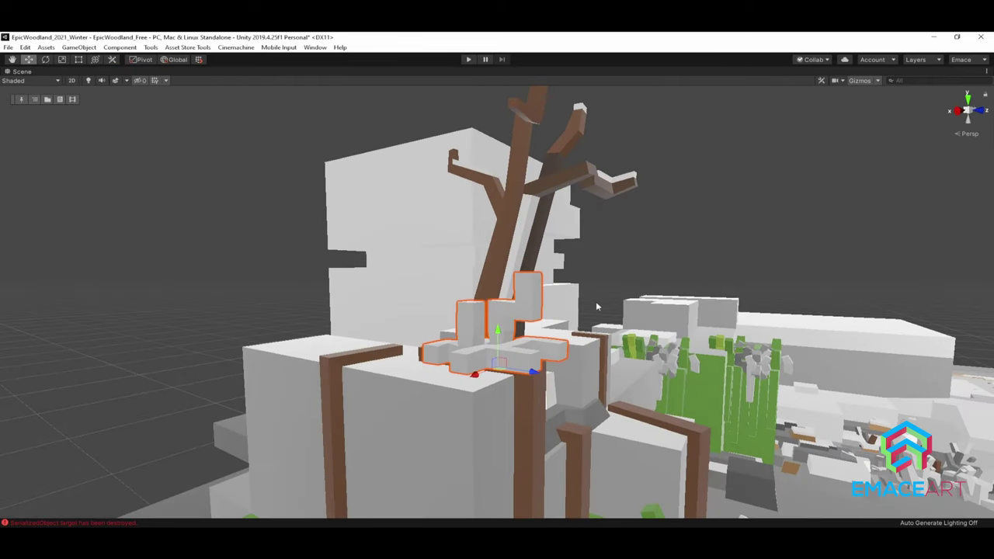
pyautogui.press('g')
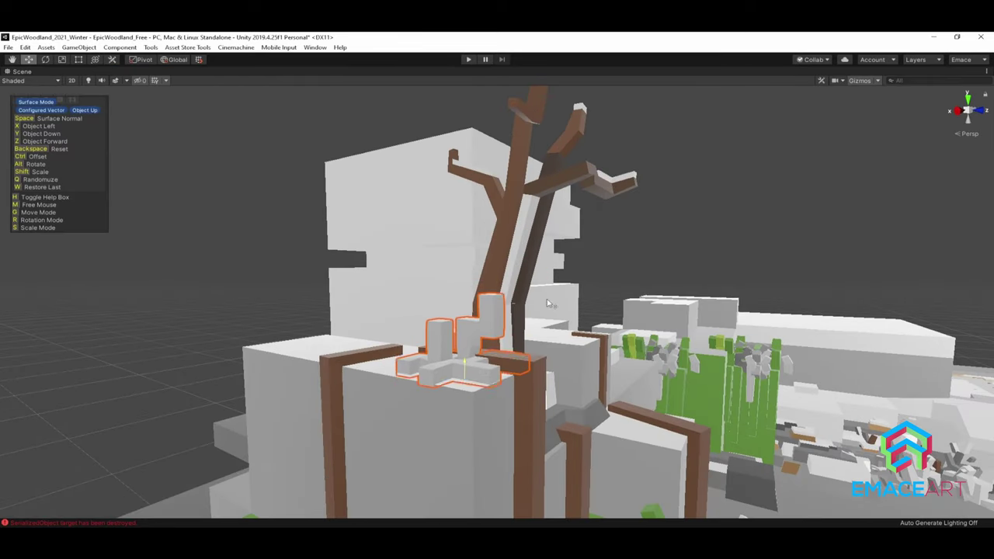
# - Add more snowy clusters on the block tops, randomizing one's shape with Q
pyautogui.moveTo(547, 303)
pyautogui.keyDown('alt'); pyautogui.mouseDown()
pyautogui.moveTo(673, 359)
pyautogui.moveTo(630, 320)
pyautogui.mouseUp(); pyautogui.keyUp('alt')
pyautogui.click(611, 314)
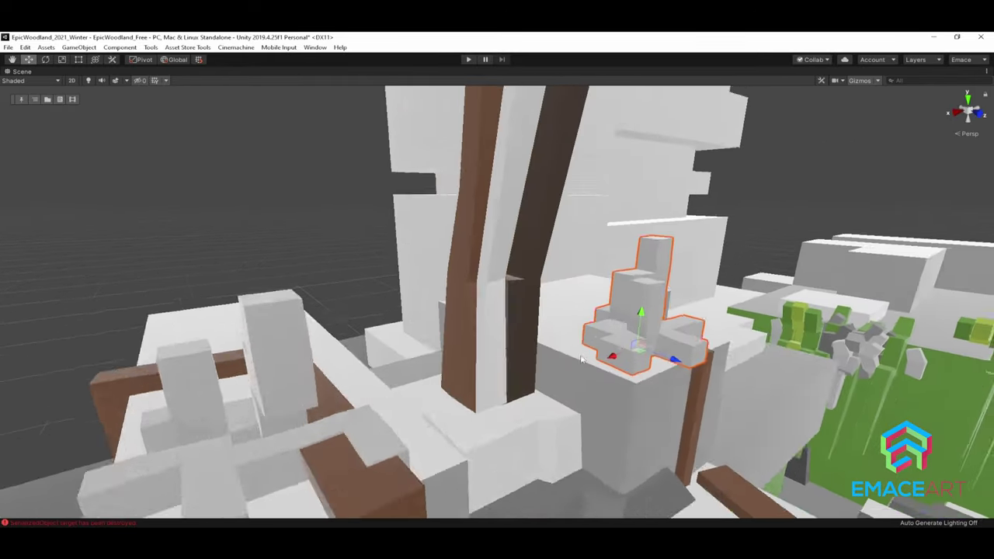
pyautogui.press('f')
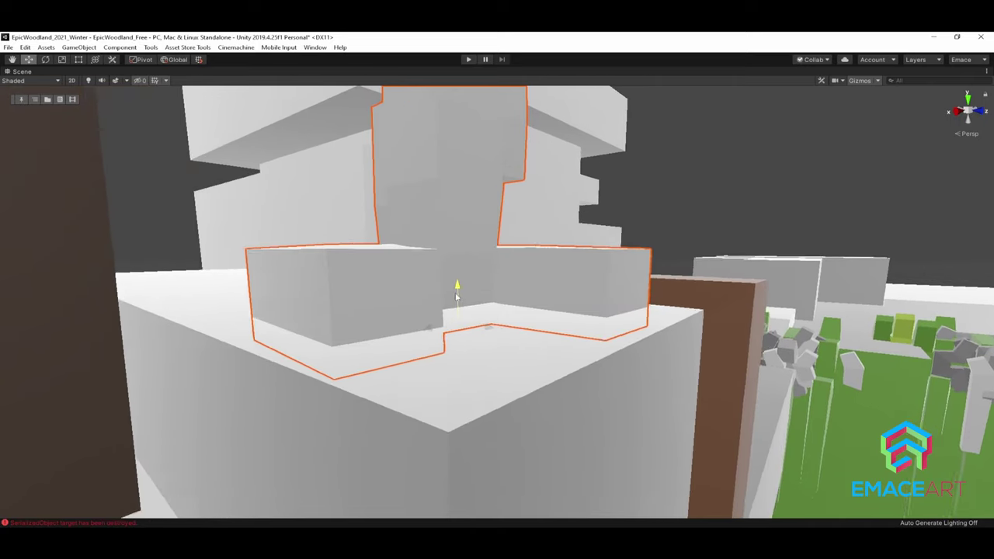
pyautogui.keyDown('alt'); pyautogui.moveTo(460, 279); pyautogui.dragTo(461, 305); pyautogui.keyUp('alt')
pyautogui.press('q')
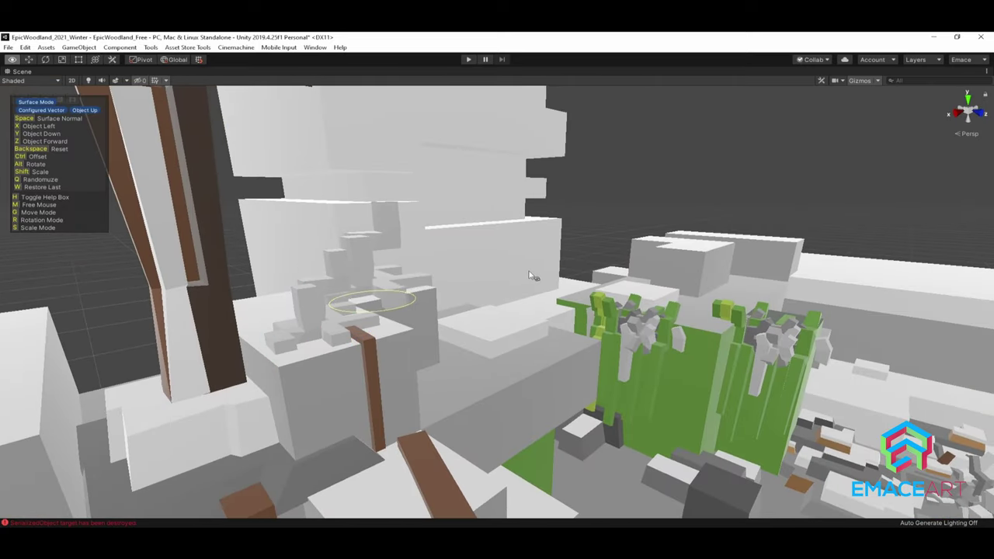
pyautogui.click(531, 276)
pyautogui.moveTo(531, 275)
pyautogui.keyDown('alt'); pyautogui.mouseDown()
pyautogui.moveTo(604, 323)
pyautogui.moveTo(488, 382)
pyautogui.moveTo(556, 295)
pyautogui.mouseUp(); pyautogui.keyUp('alt')
pyautogui.click(586, 312)
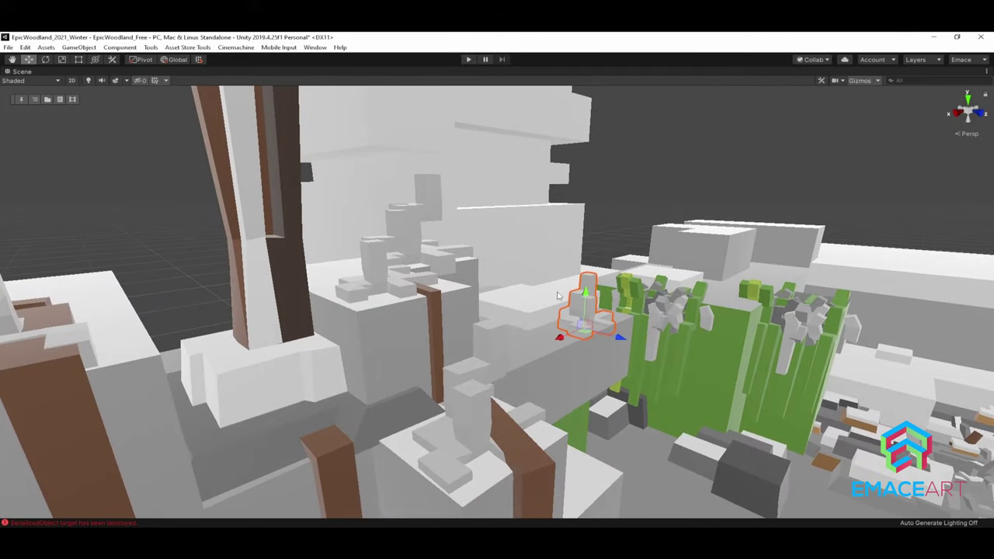
# - Choose a green winter bush prefab from the Nature palette
pyautogui.press('space')
pyautogui.click(462, 271)
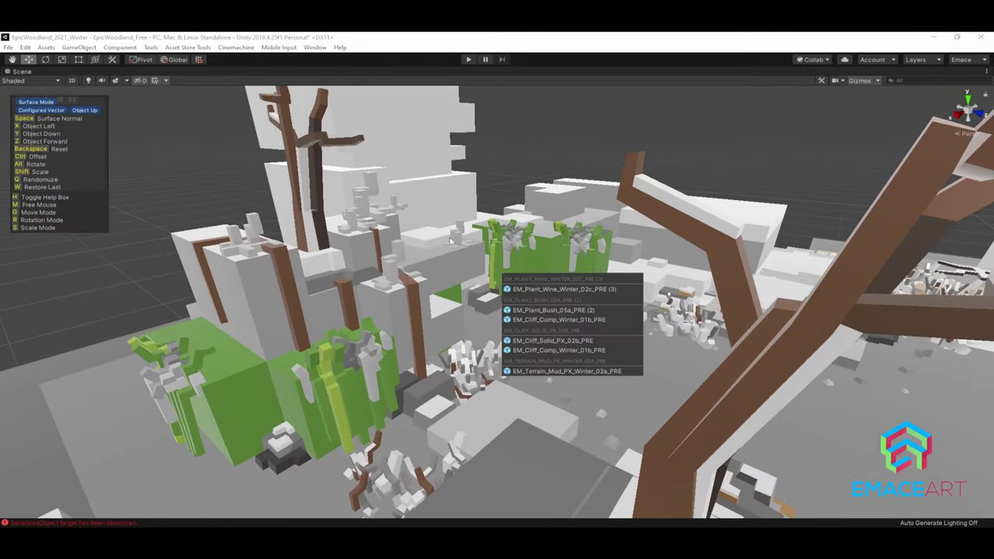
pyautogui.press('space')
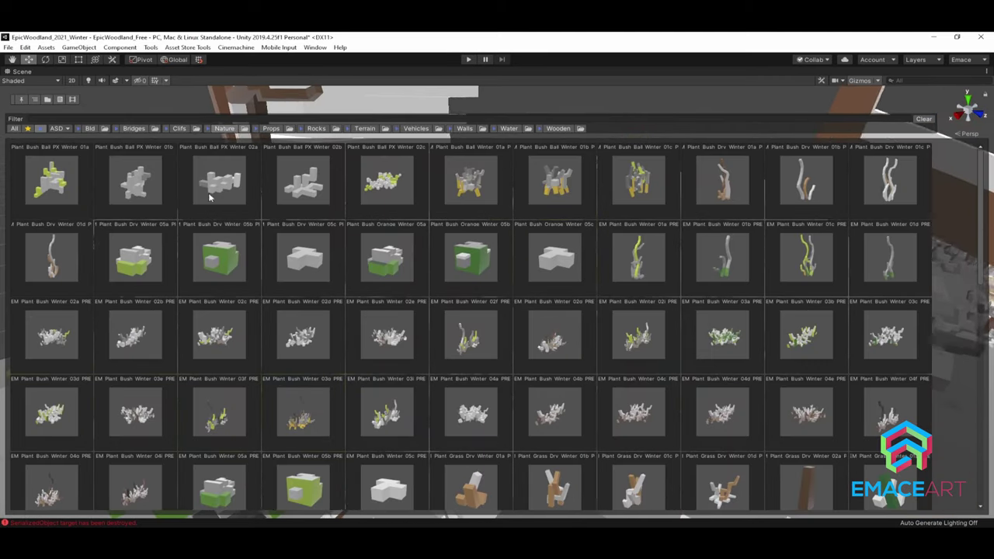
# - Pick a snowy winter bush and place two bushes on top of the grey cliff block
pyautogui.click(367, 196)
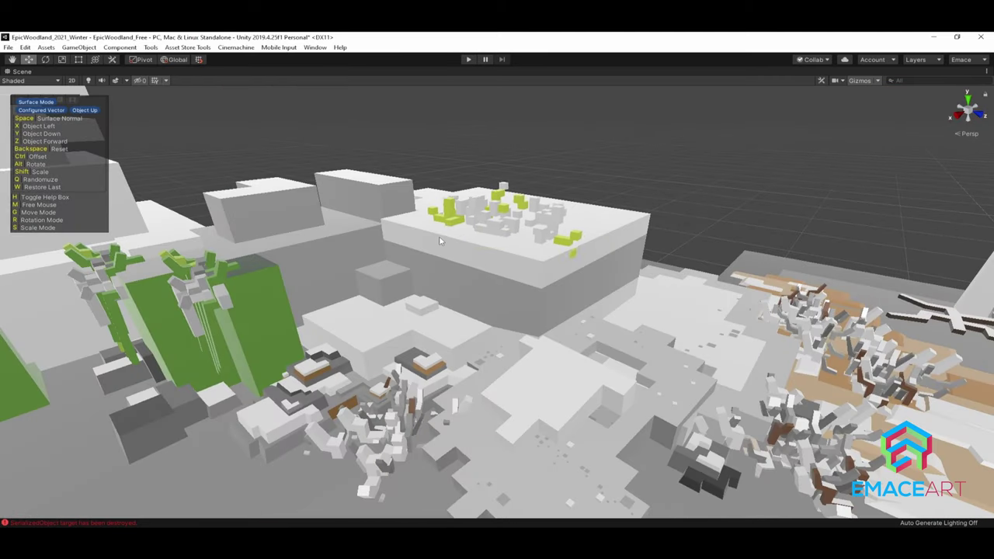
pyautogui.click(438, 241)
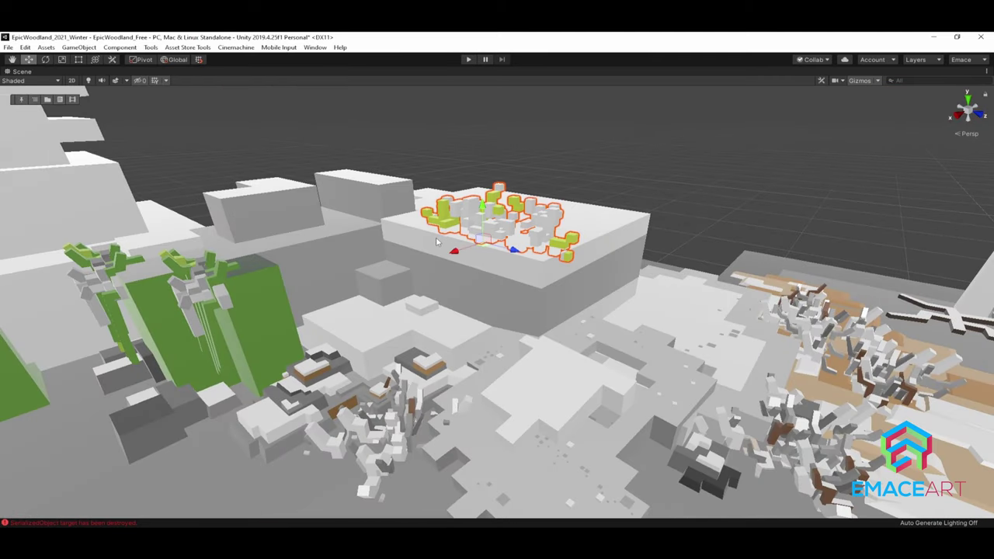
pyautogui.click(674, 226)
# - Place another bush cluster near the tree cliffs and move it onto the tallest block's top
pyautogui.moveTo(674, 226)
pyautogui.mouseDown(button='right')
pyautogui.moveTo(607, 270)
pyautogui.moveTo(726, 394)
pyautogui.mouseUp(button='right')
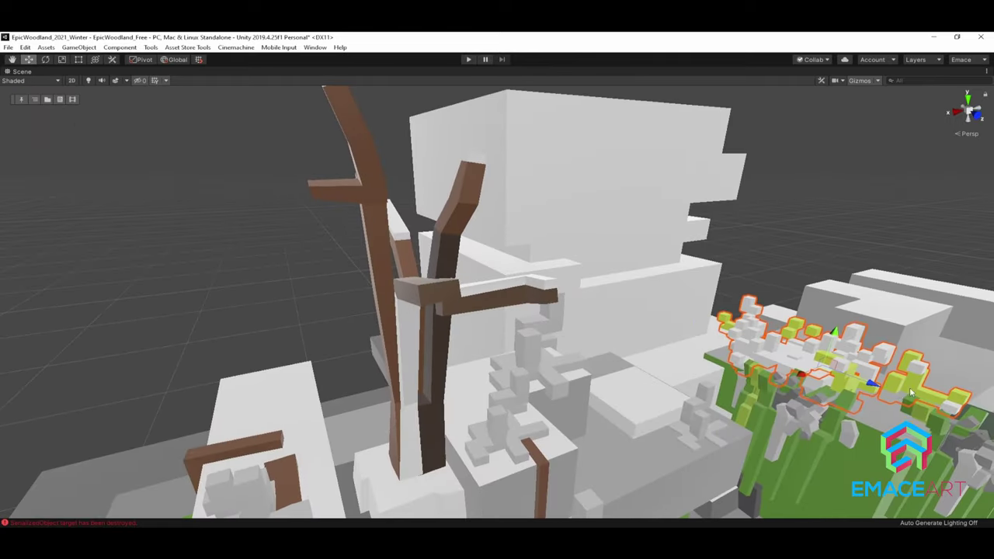
pyautogui.moveTo(719, 382); pyautogui.dragTo(693, 386, button='right')
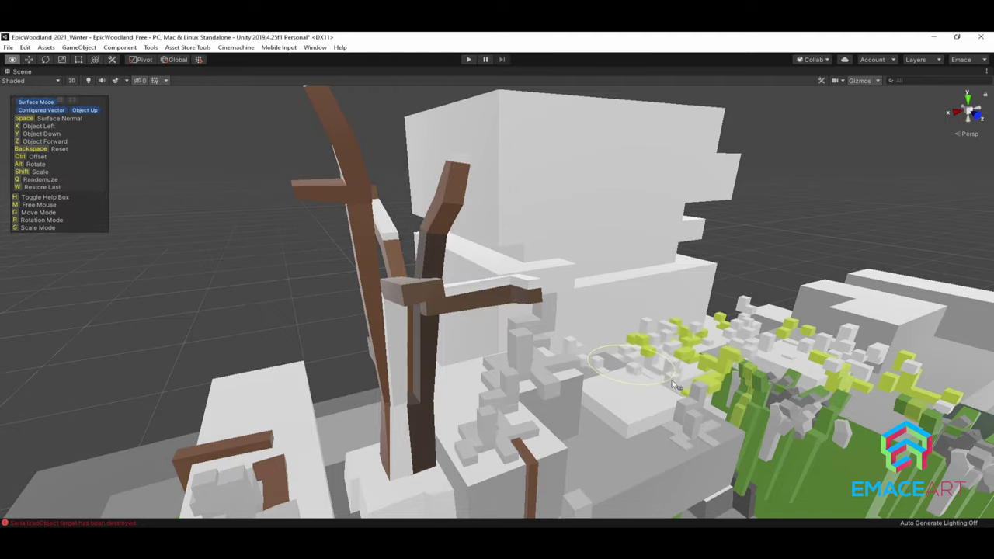
pyautogui.click(674, 384)
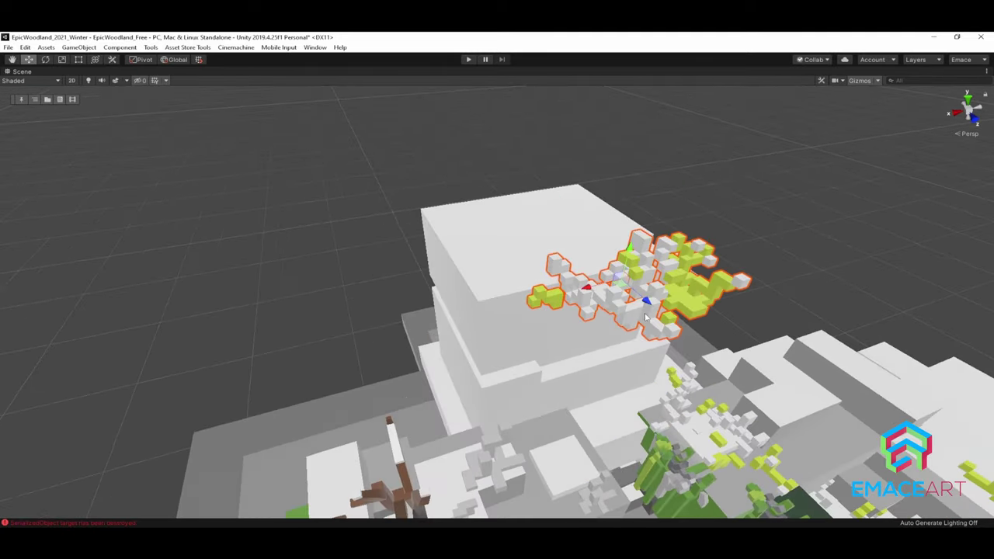
pyautogui.moveTo(645, 316); pyautogui.dragTo(545, 237)
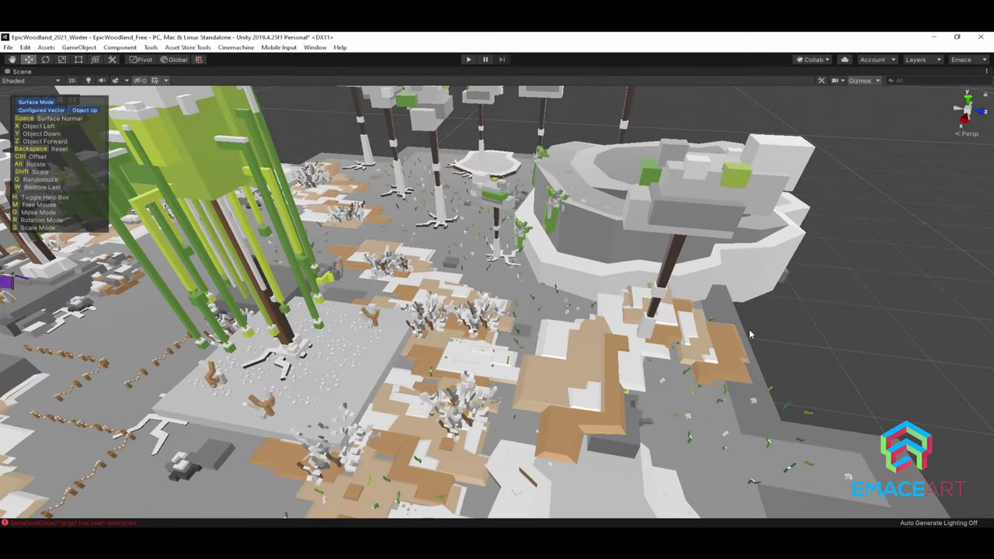
# - Lower the brown mud terrain patch beside the round snowy cliff into the ground, then deselect it
pyautogui.click(654, 312)
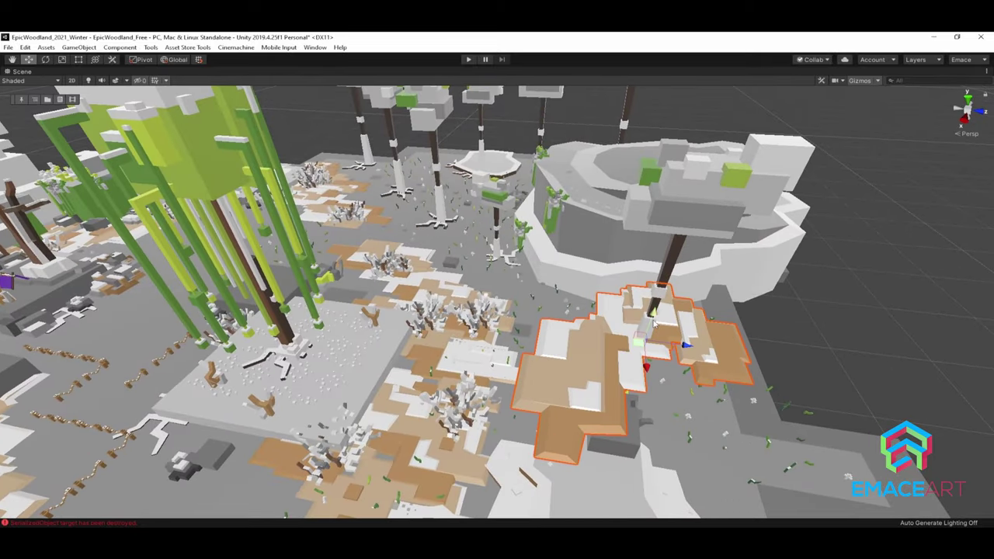
pyautogui.moveTo(654, 312); pyautogui.dragTo(652, 353)
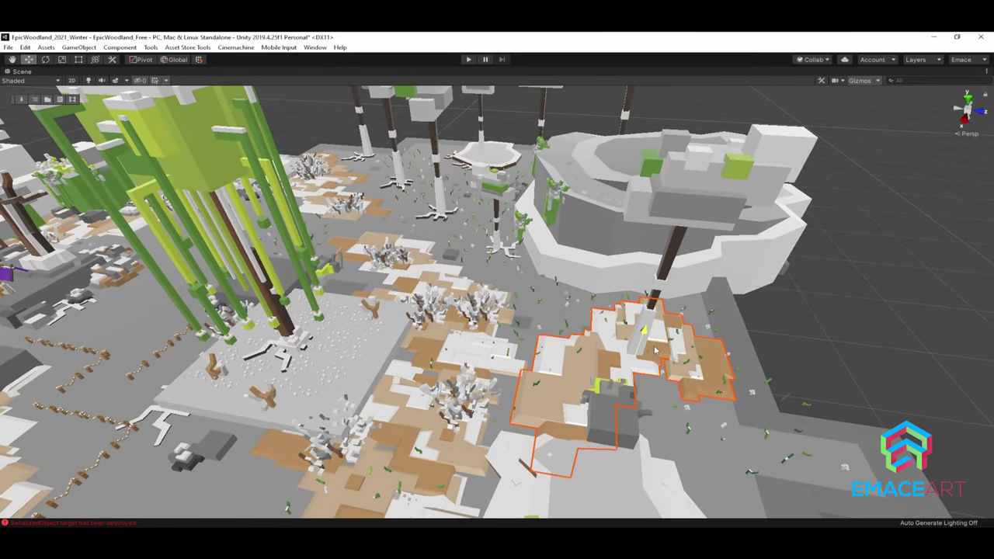
pyautogui.click(645, 337)
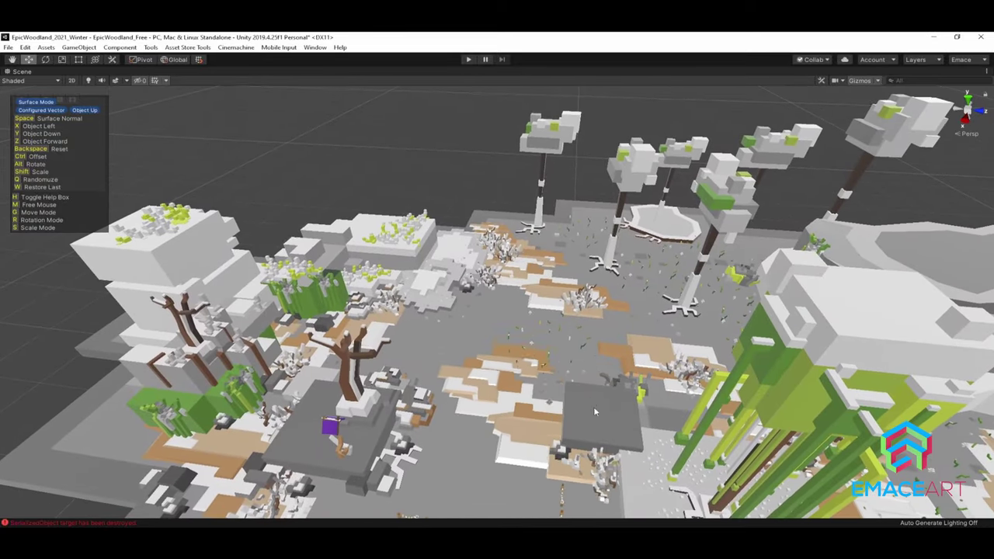
pyautogui.moveTo(593, 411); pyautogui.dragTo(715, 379, button='right')
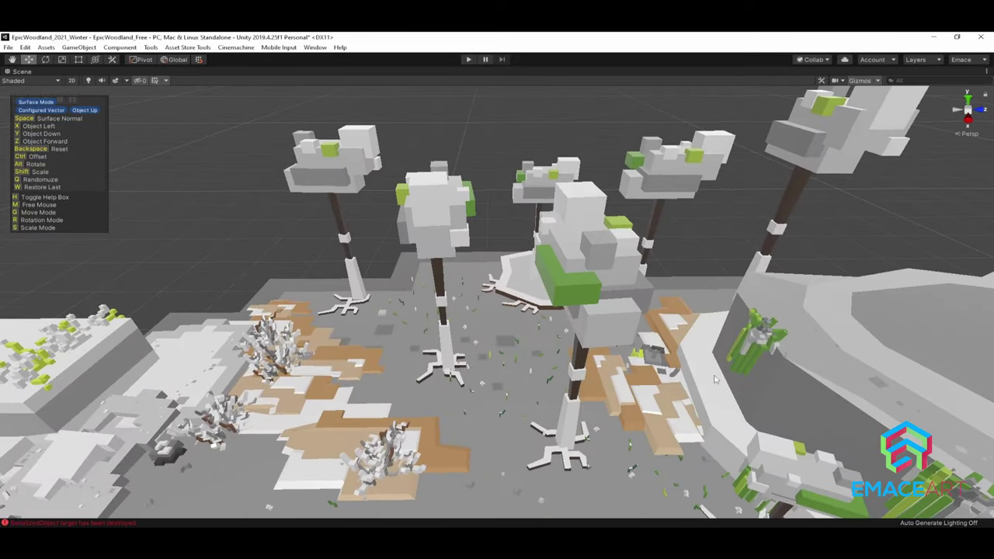
pyautogui.scroll(-10, 706, 380)
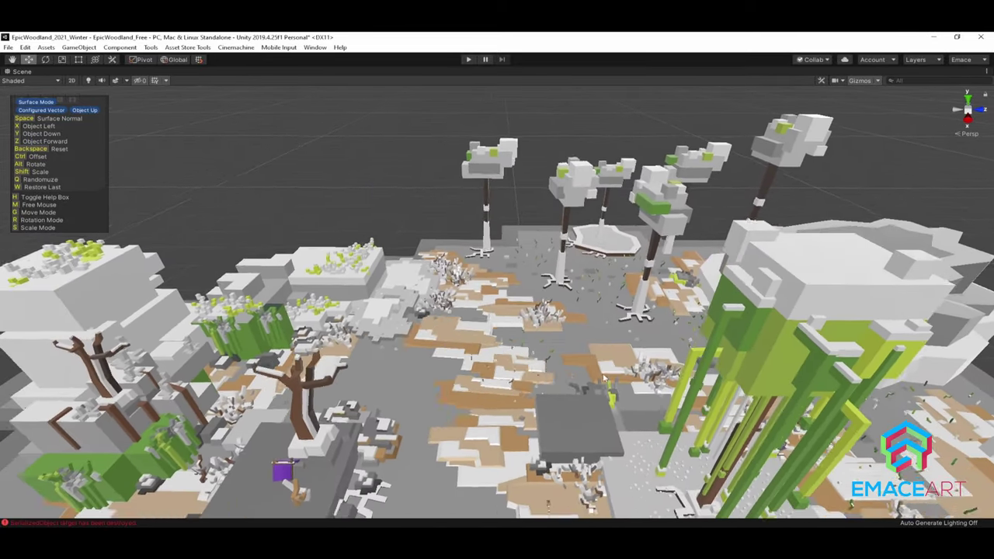
# - Place several Plant Bush Dry Winter prefabs around the clearing near the green cliffs
pyautogui.press('Tab')
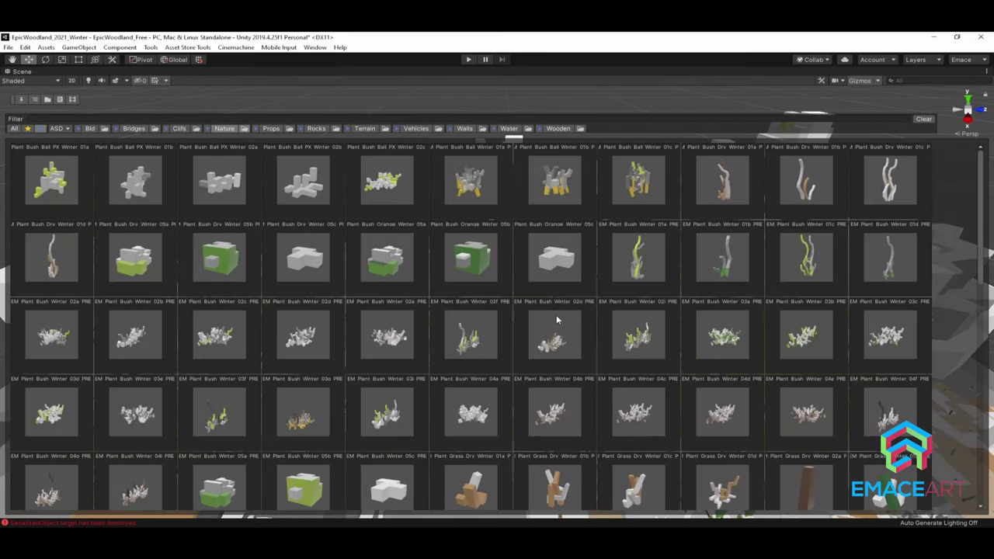
pyautogui.click(878, 259)
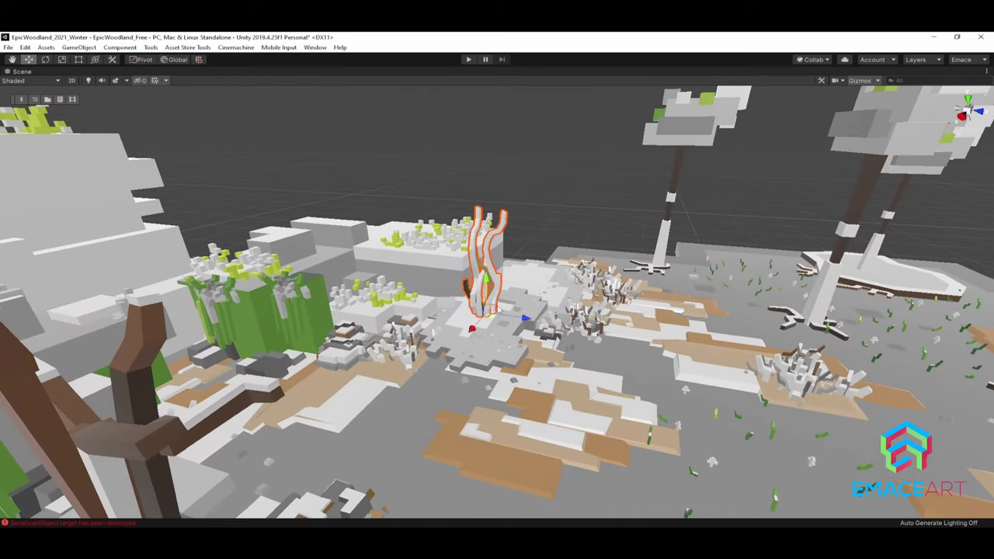
pyautogui.moveTo(497, 309)
pyautogui.mouseDown(button='right')
pyautogui.moveTo(758, 388)
pyautogui.moveTo(513, 388)
pyautogui.moveTo(627, 334)
pyautogui.moveTo(652, 344)
pyautogui.mouseUp(button='right')
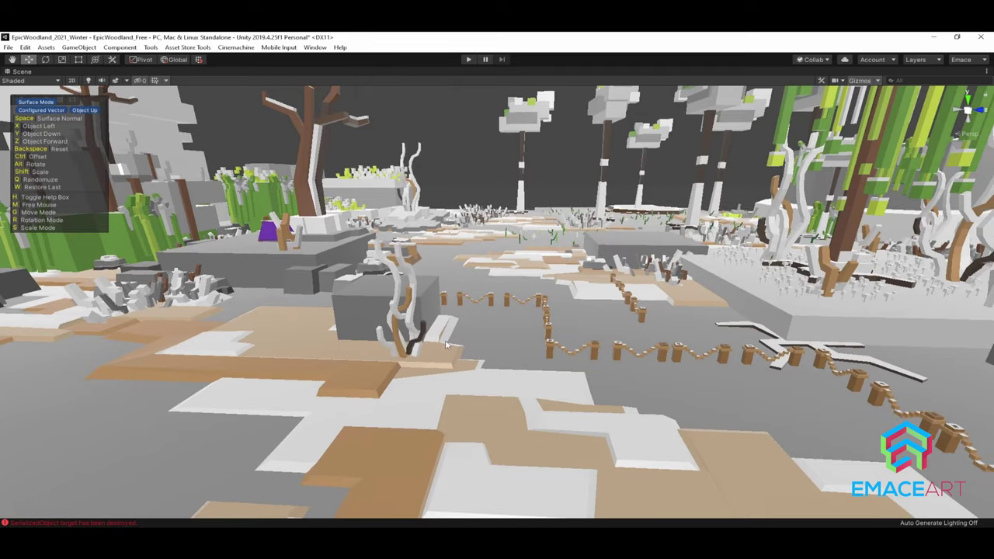
pyautogui.moveTo(446, 344)
pyautogui.mouseDown(button='right')
pyautogui.moveTo(376, 340)
pyautogui.moveTo(437, 341)
pyautogui.mouseUp(button='right')
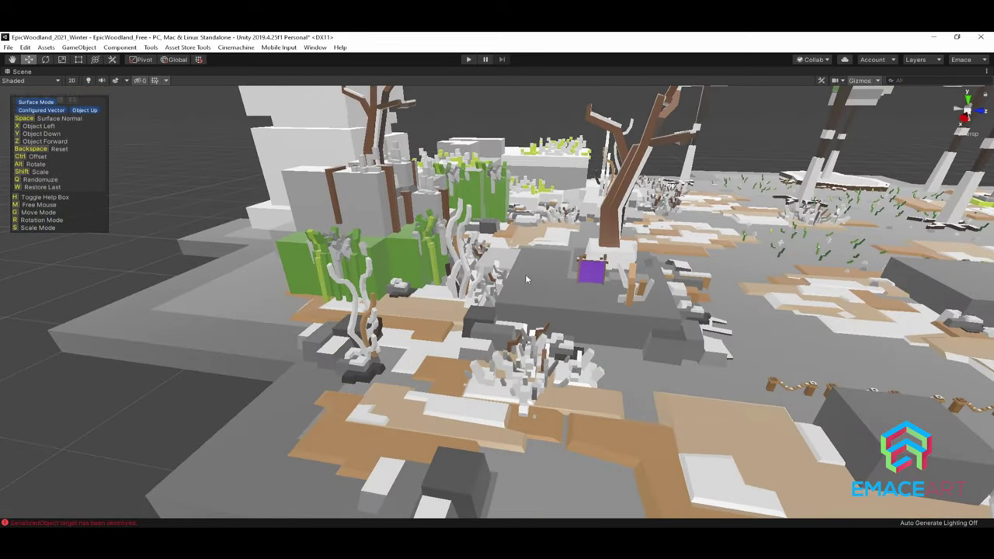
pyautogui.moveTo(604, 331)
pyautogui.mouseDown(button='right')
pyautogui.moveTo(655, 217)
pyautogui.moveTo(618, 263)
pyautogui.mouseUp(button='right')
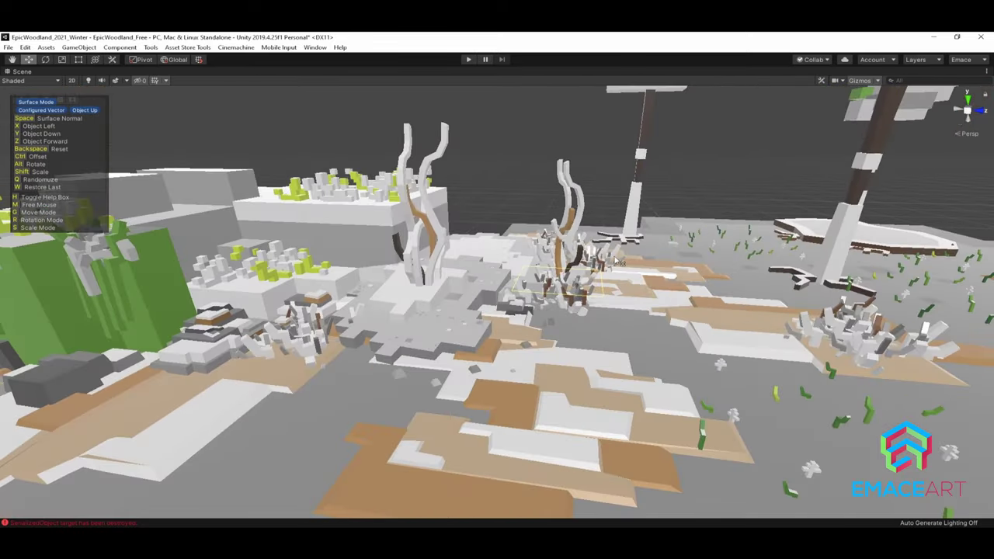
pyautogui.press('Tab')
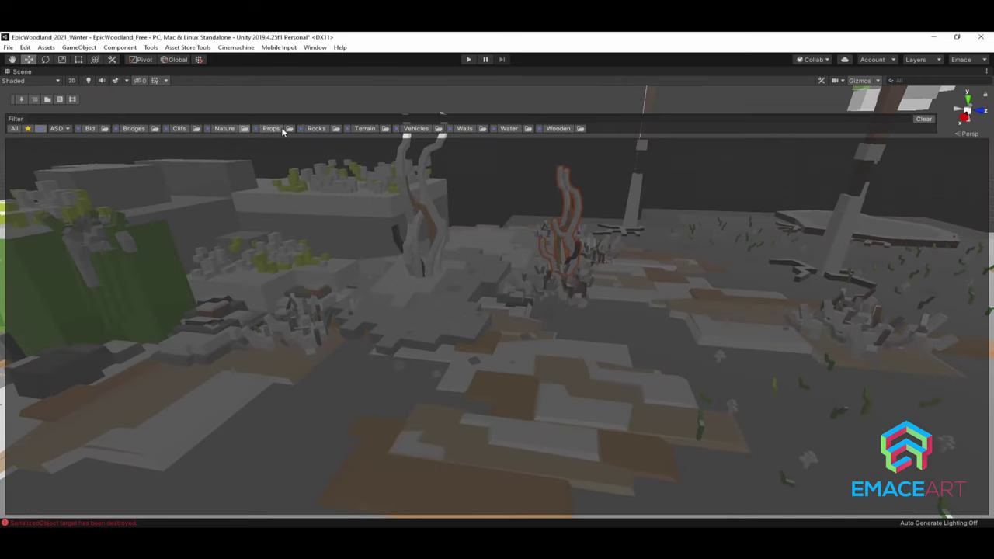
# - Filter the prefab palette down to only the Wooden stump and trunk prefabs
pyautogui.click(280, 130)
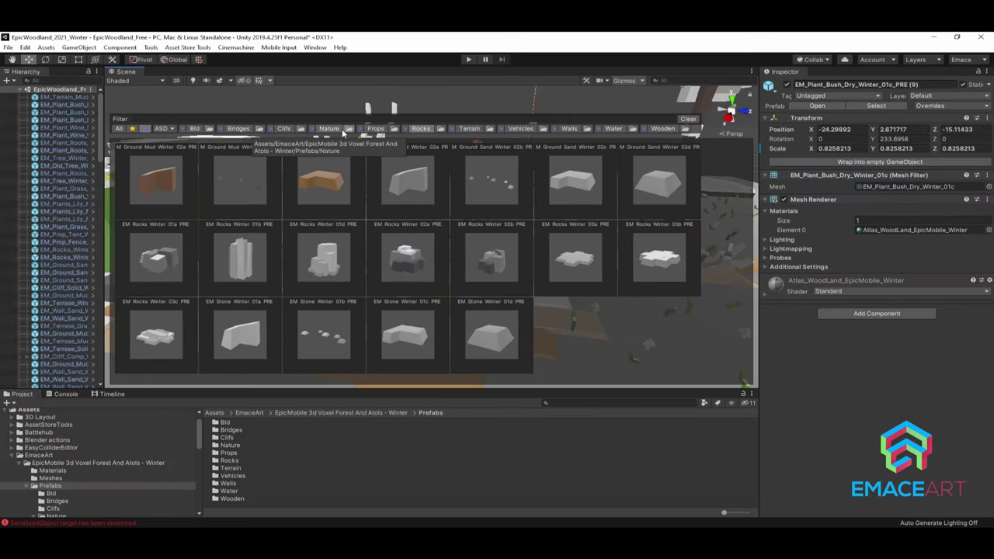
pyautogui.click(375, 129)
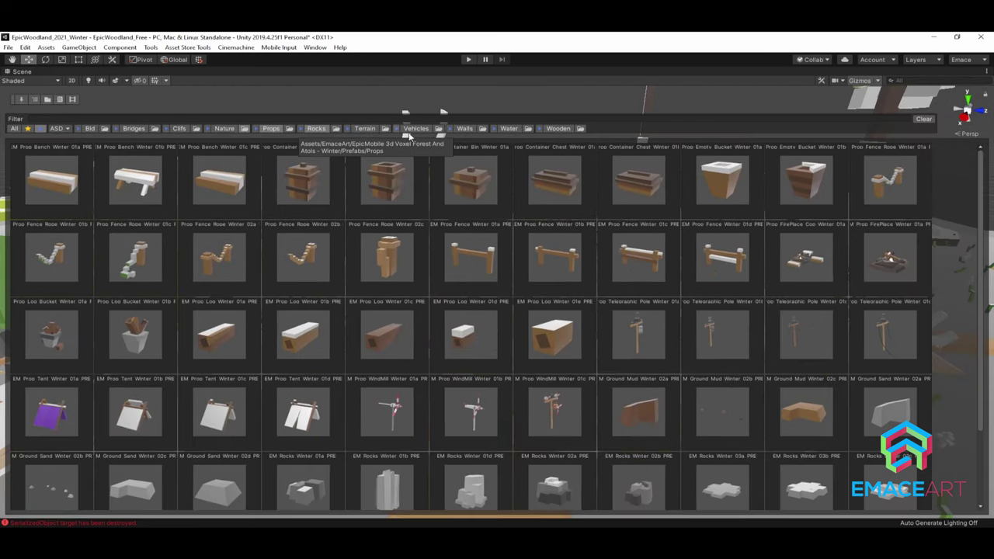
pyautogui.click(326, 129)
pyautogui.click(559, 129)
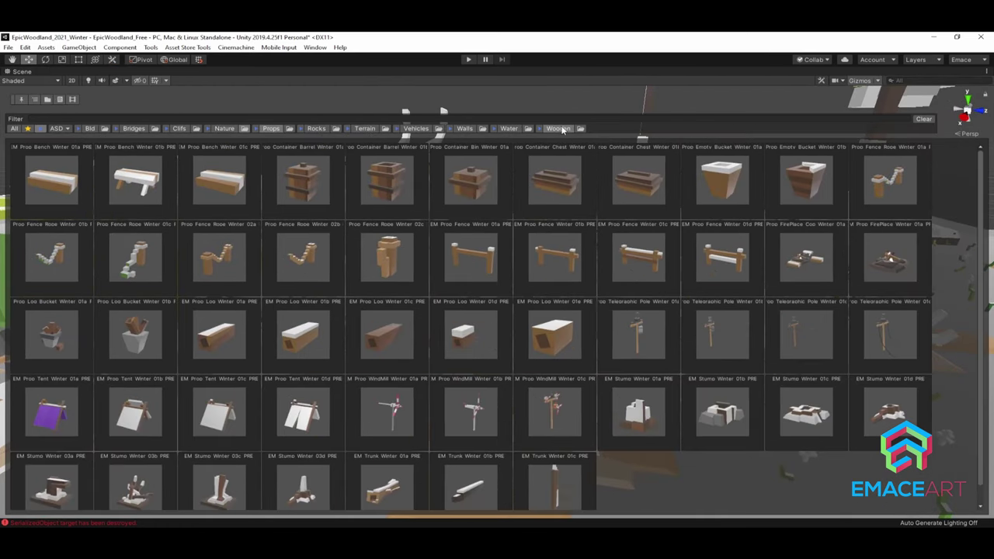
pyautogui.click(276, 132)
# - Place a tree stump prefab on the ground near the white roots
pyautogui.click(315, 181)
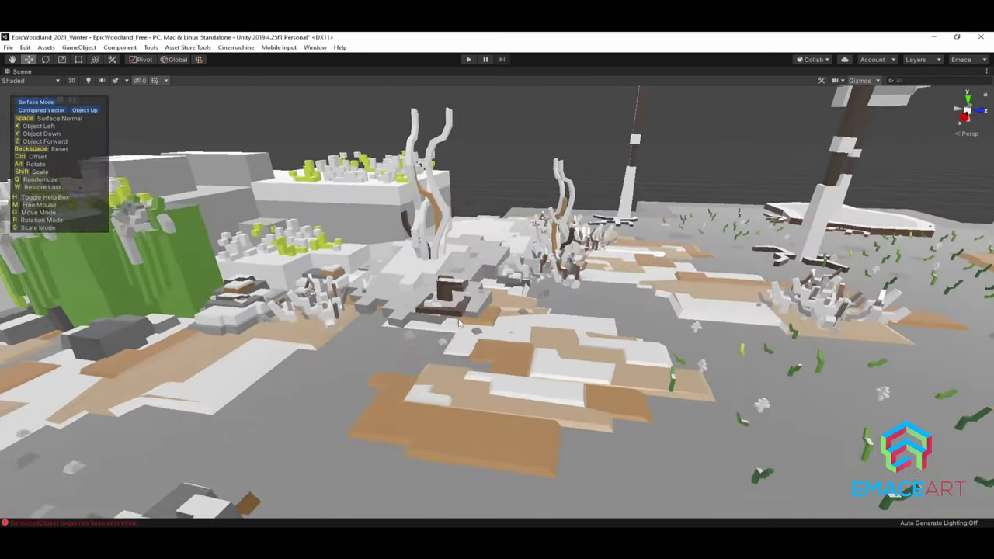
pyautogui.click(496, 329)
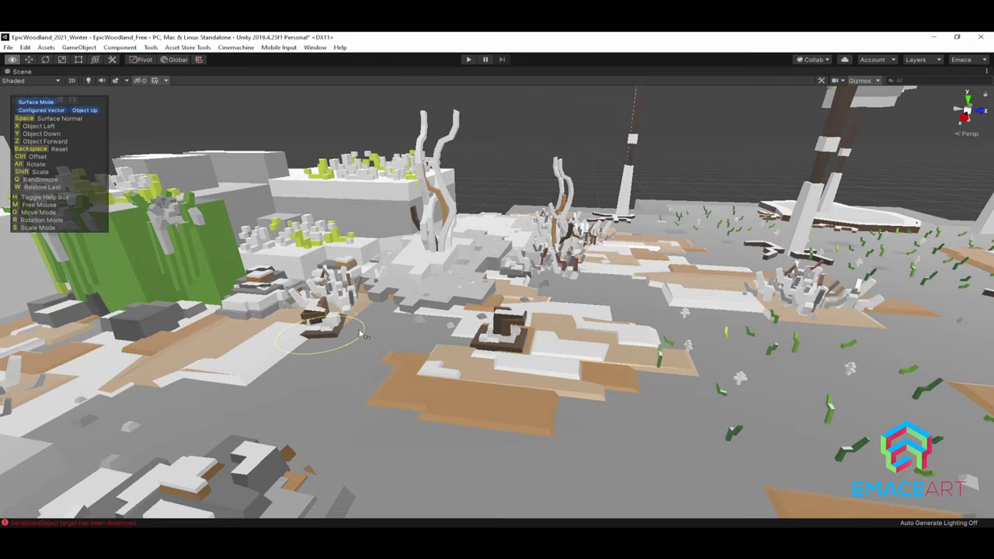
pyautogui.press('f')
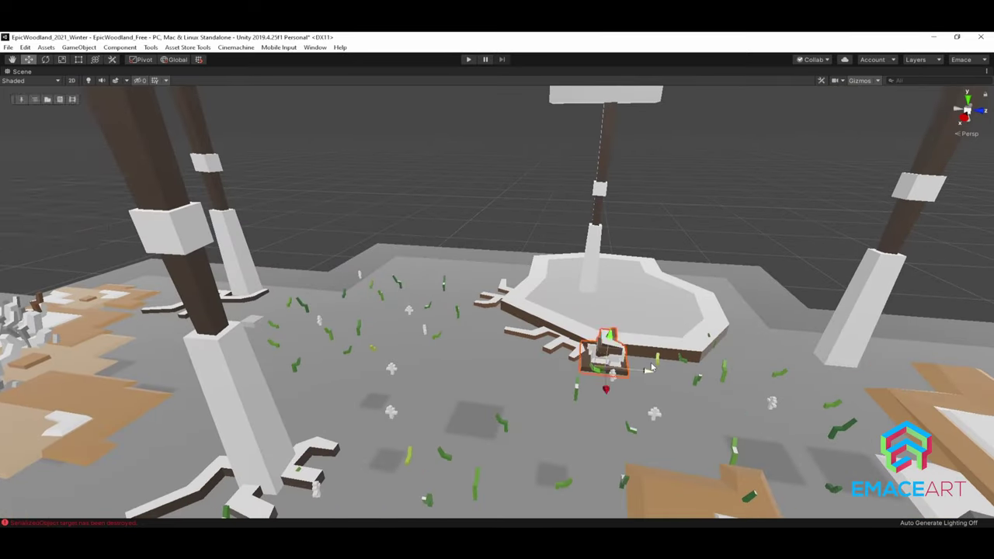
pyautogui.press('f')
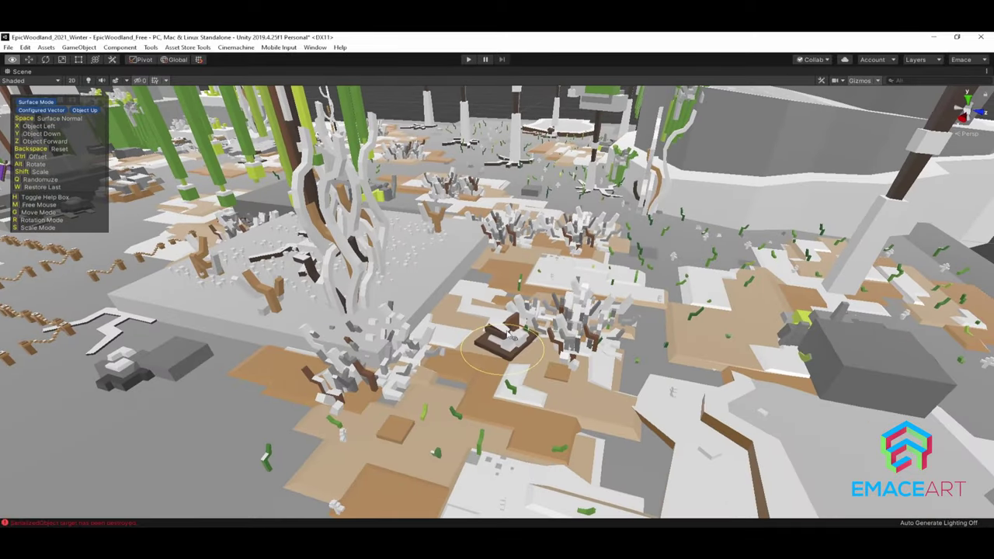
pyautogui.press('Escape')
pyautogui.click(581, 223)
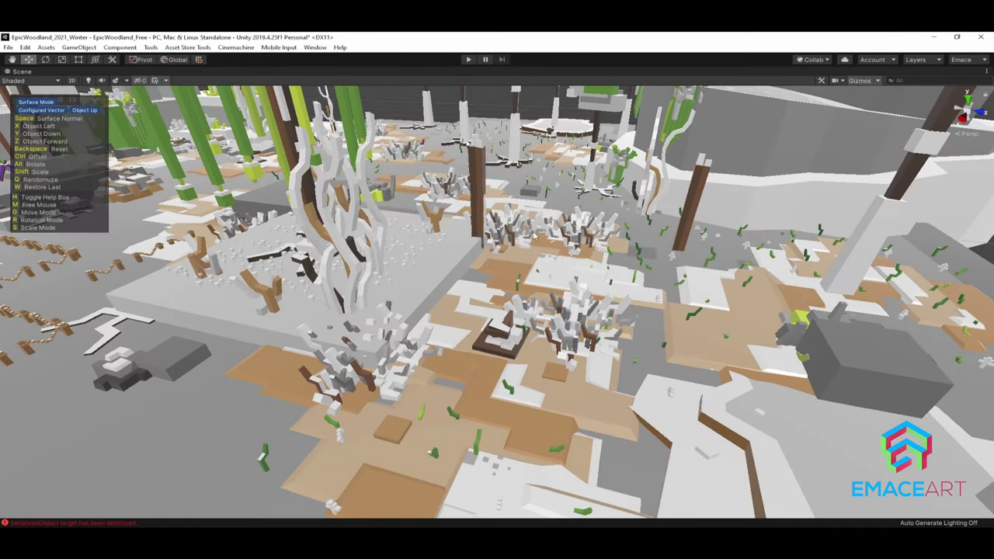
# - Lay a fallen log beside the snowy cliff ledge and move it along the cliff edge
pyautogui.keyDown('alt'); pyautogui.moveTo(550, 267); pyautogui.dragTo(651, 326); pyautogui.keyUp('alt')
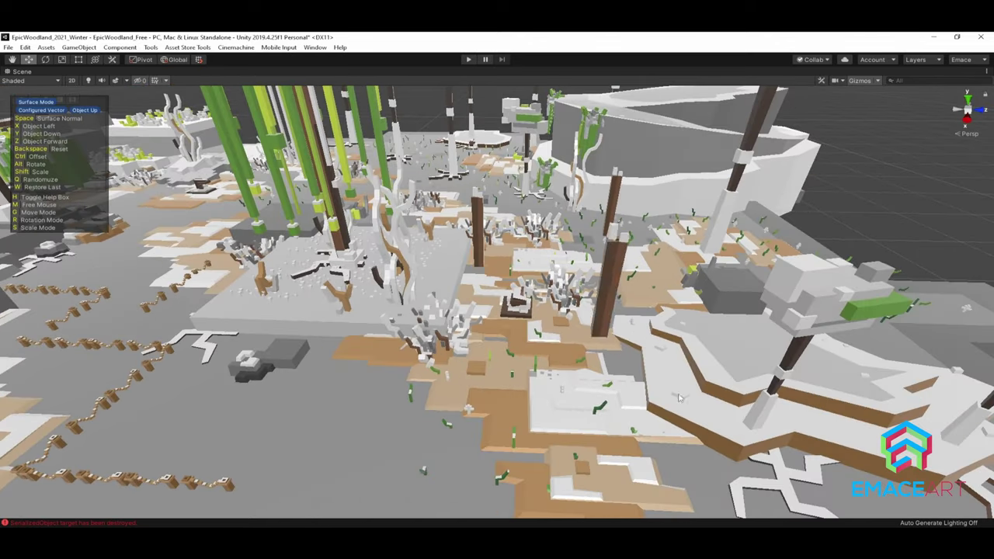
pyautogui.keyDown('alt'); pyautogui.moveTo(804, 398); pyautogui.dragTo(765, 351); pyautogui.keyUp('alt')
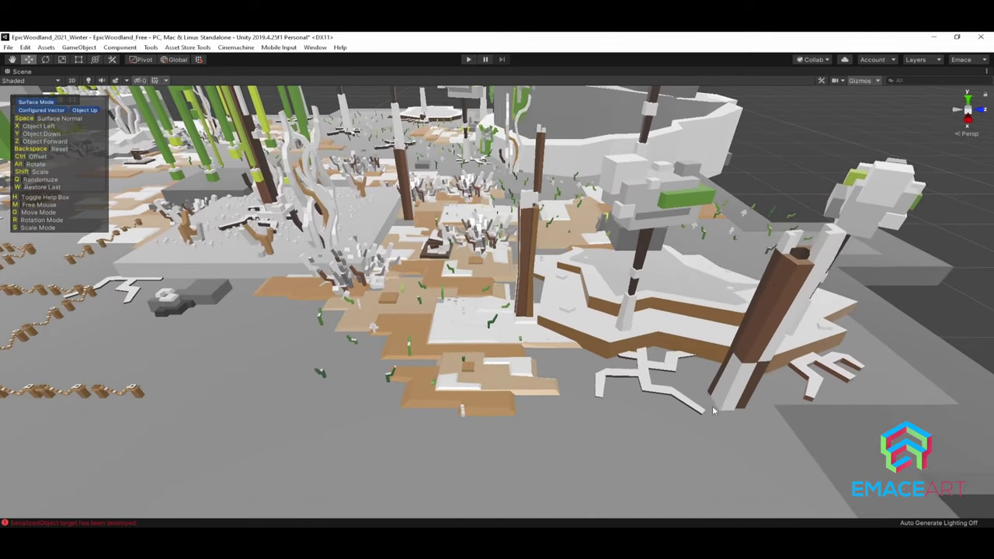
pyautogui.click(765, 351)
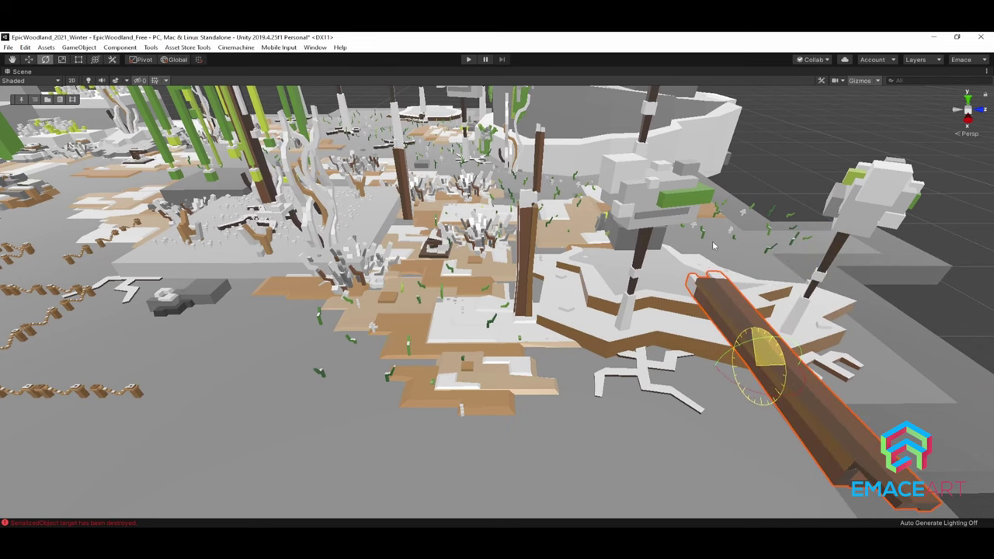
pyautogui.press('w')
pyautogui.press('f')
pyautogui.keyDown('alt'); pyautogui.moveTo(713, 246); pyautogui.dragTo(520, 305); pyautogui.keyUp('alt')
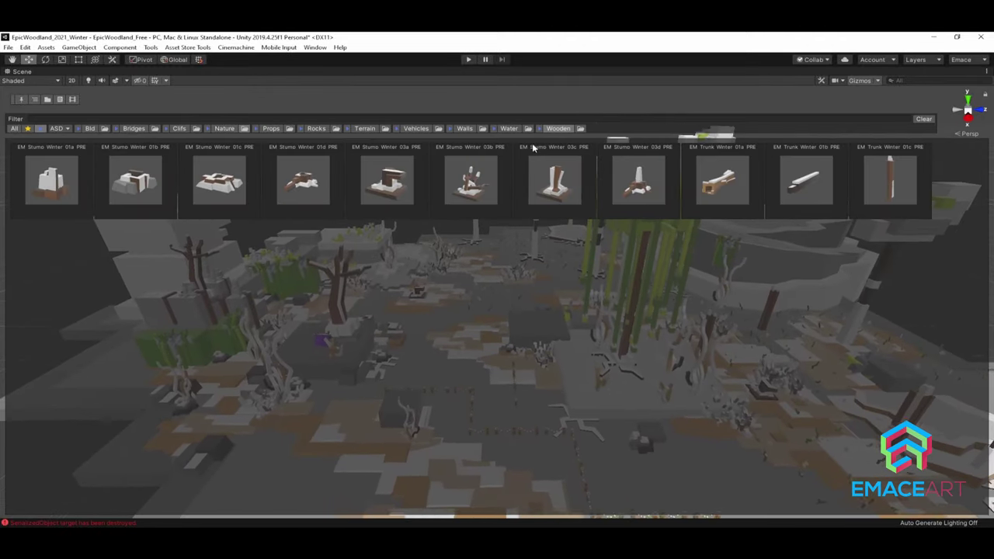
# - Place House Winter 01c from the Bld prefabs among the tall snowy trees, orbiting to check it
pyautogui.click(89, 128)
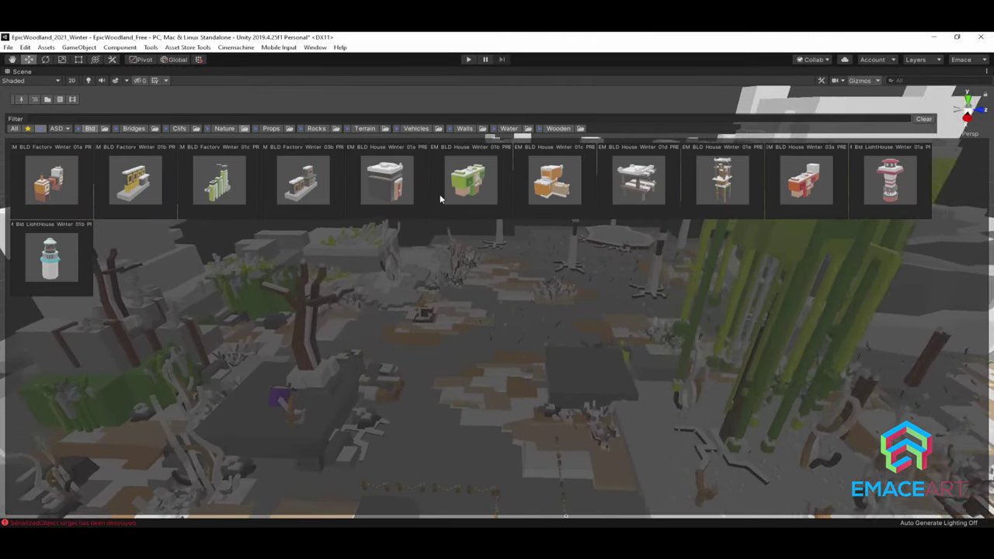
pyautogui.click(554, 181)
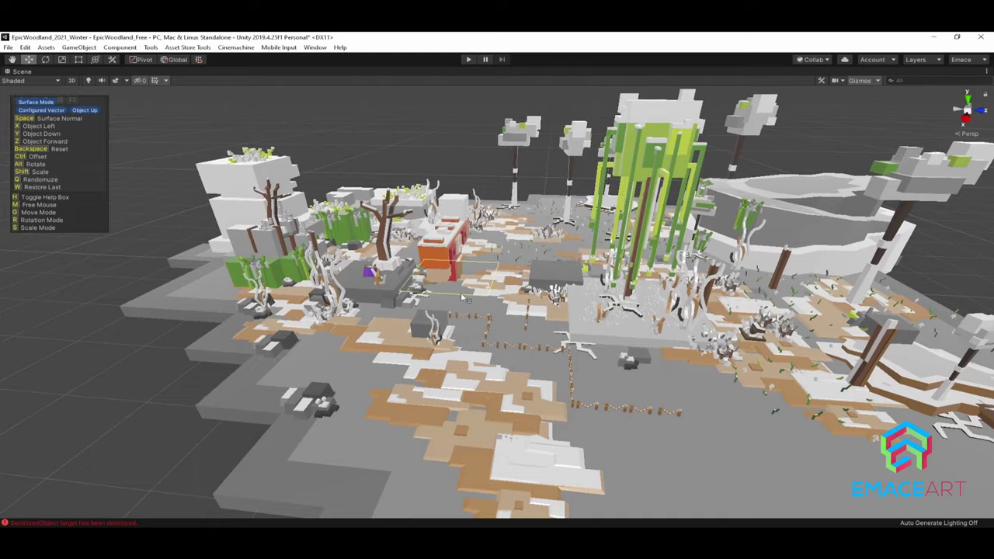
pyautogui.click(479, 291)
pyautogui.keyDown('alt'); pyautogui.moveTo(479, 292); pyautogui.dragTo(523, 275); pyautogui.keyUp('alt')
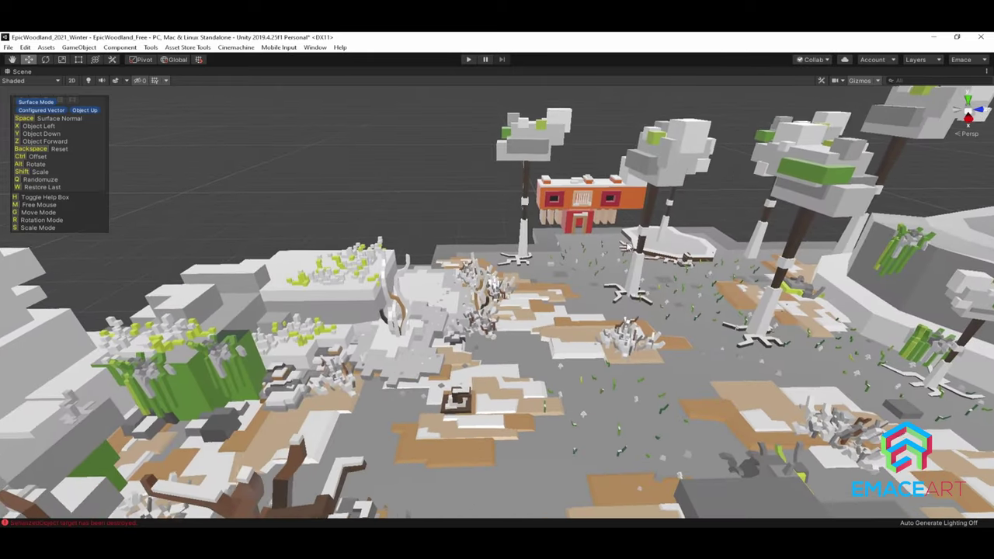
pyautogui.scroll(10, 523, 275)
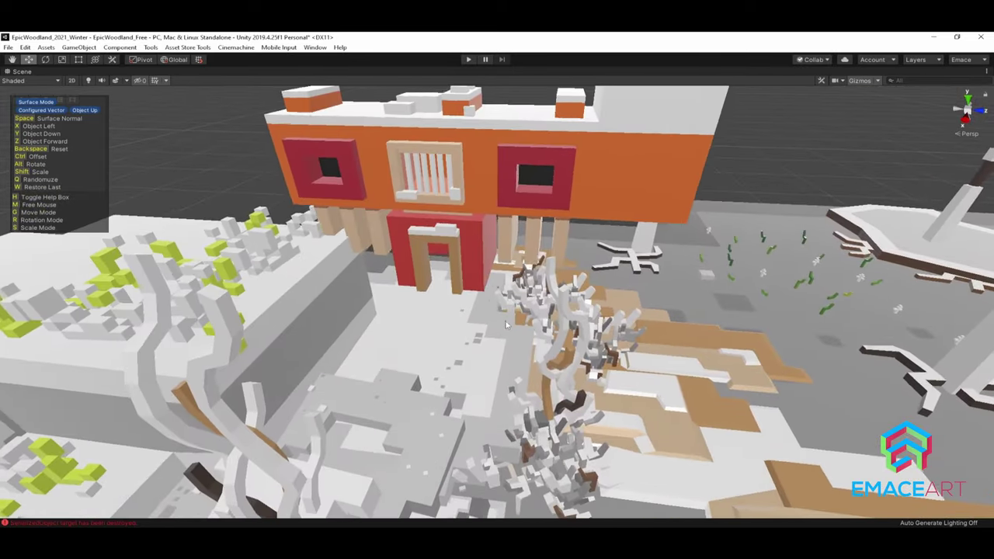
pyautogui.keyDown('alt'); pyautogui.moveTo(449, 351); pyautogui.dragTo(241, 320); pyautogui.keyUp('alt')
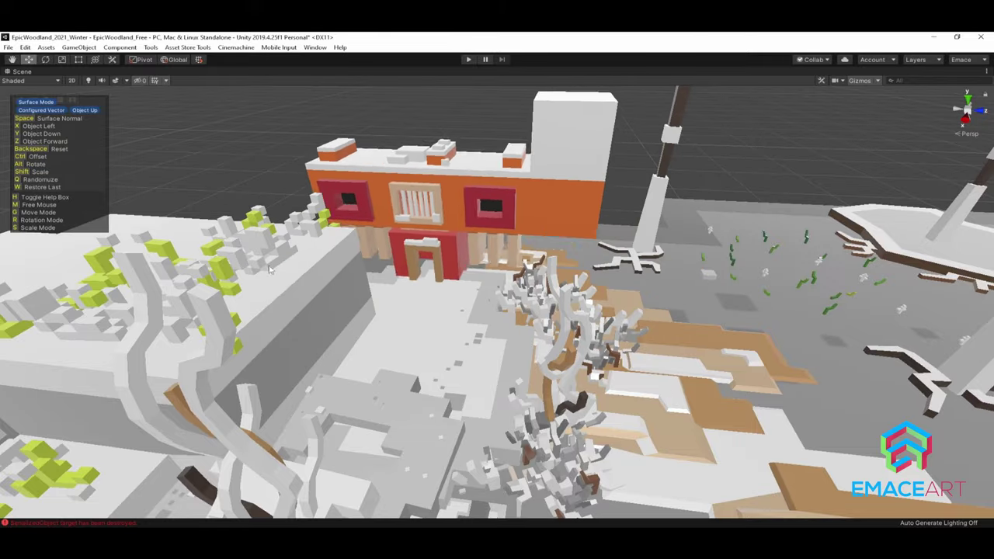
pyautogui.scroll(-10, 241, 321)
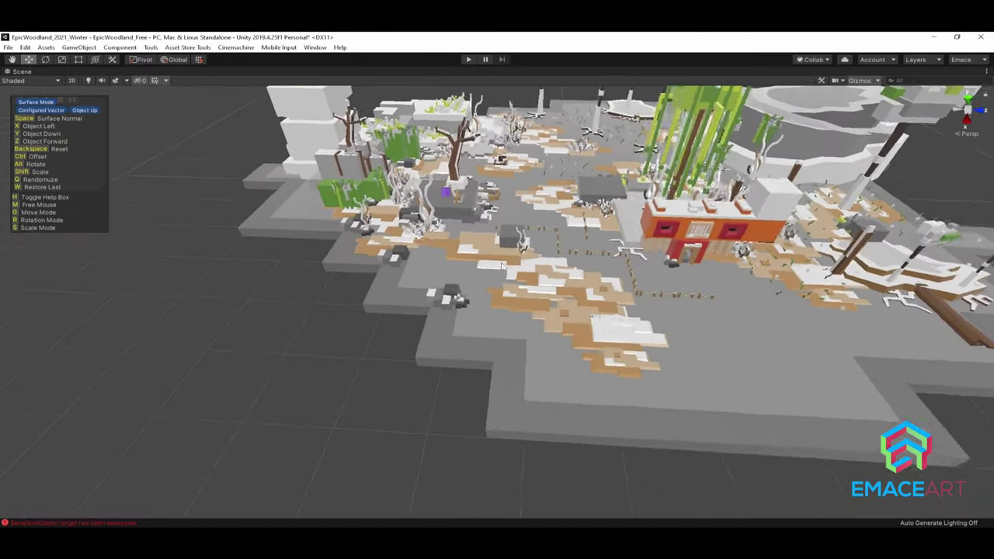
pyautogui.scroll(5, 502, 266)
pyautogui.moveTo(501, 267)
pyautogui.keyDown('alt'); pyautogui.mouseDown()
pyautogui.moveTo(575, 275)
pyautogui.moveTo(395, 246)
pyautogui.mouseUp(); pyautogui.keyUp('alt')
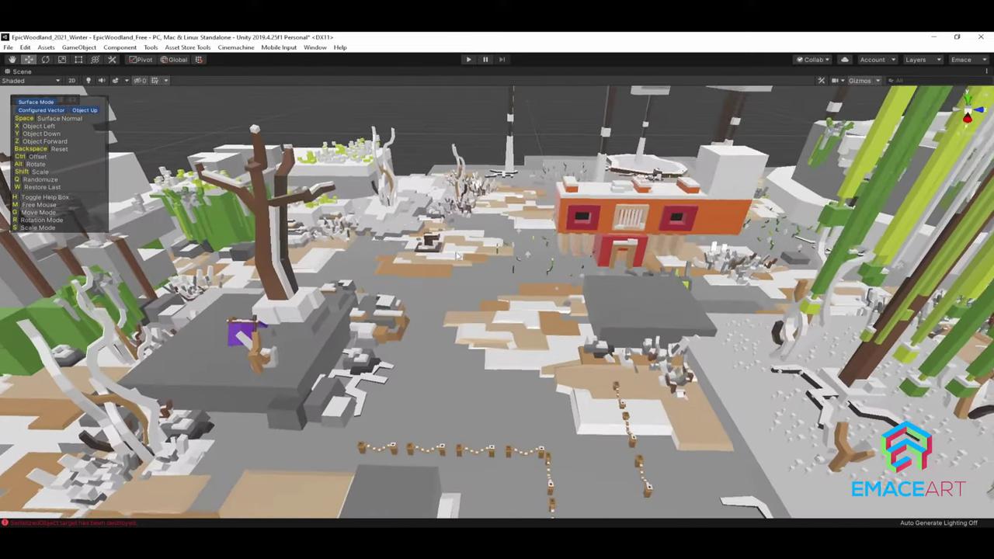
# - Place the House Winter 01d hut on the raised platform beneath the tall green trees
pyautogui.press('Tab')
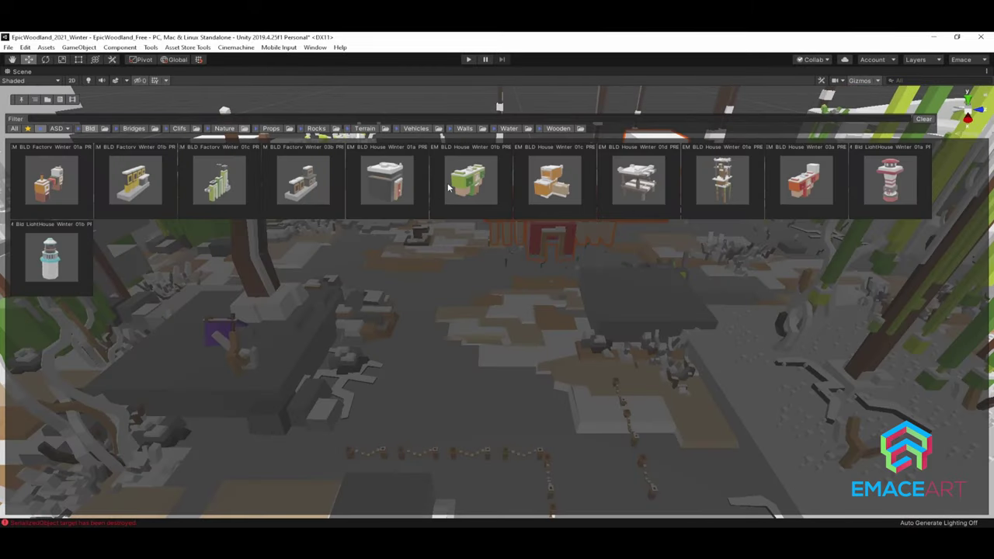
pyautogui.click(660, 183)
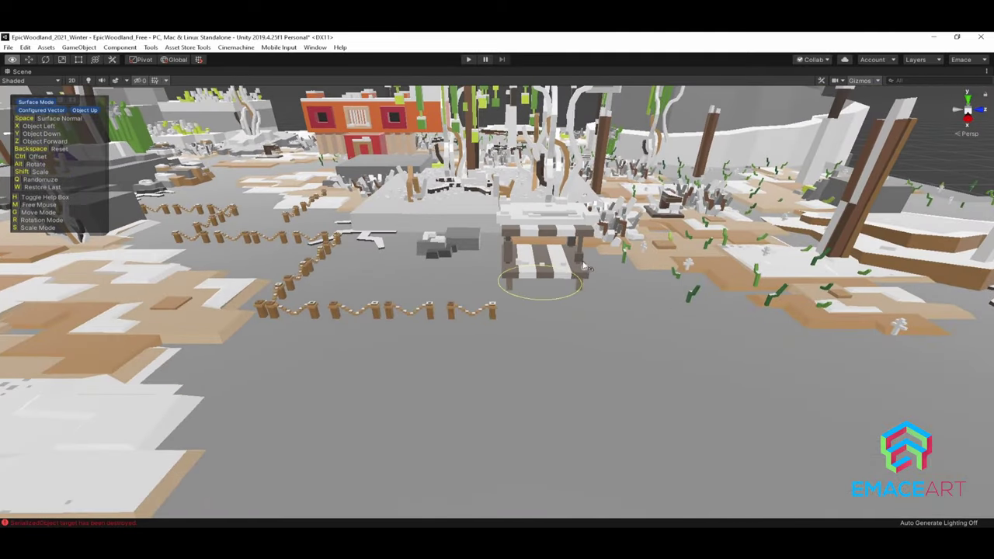
pyautogui.click(587, 267)
pyautogui.scroll(-5, 496, 279)
pyautogui.click(771, 303)
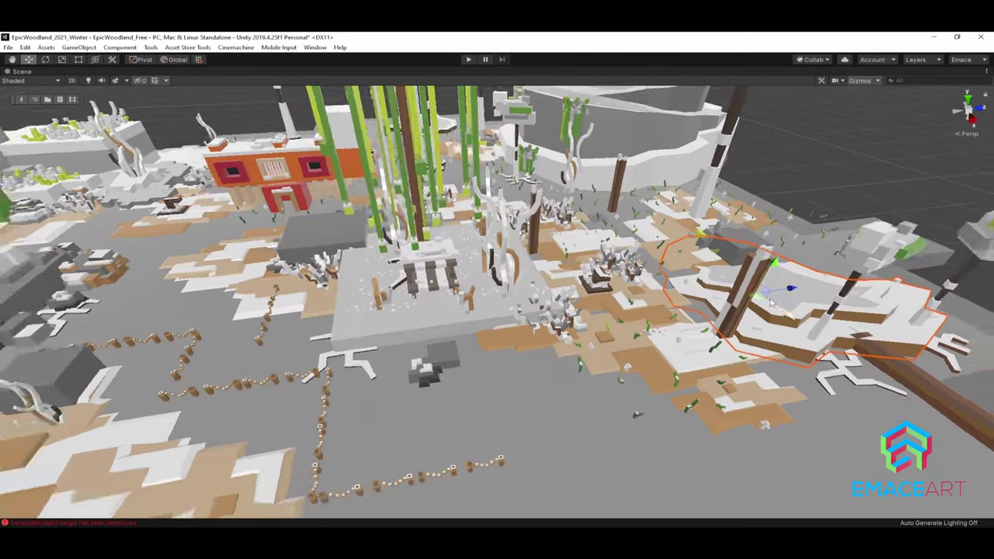
pyautogui.moveTo(771, 302)
pyautogui.mouseDown(button='right')
pyautogui.moveTo(586, 308)
pyautogui.moveTo(537, 328)
pyautogui.mouseUp(button='right')
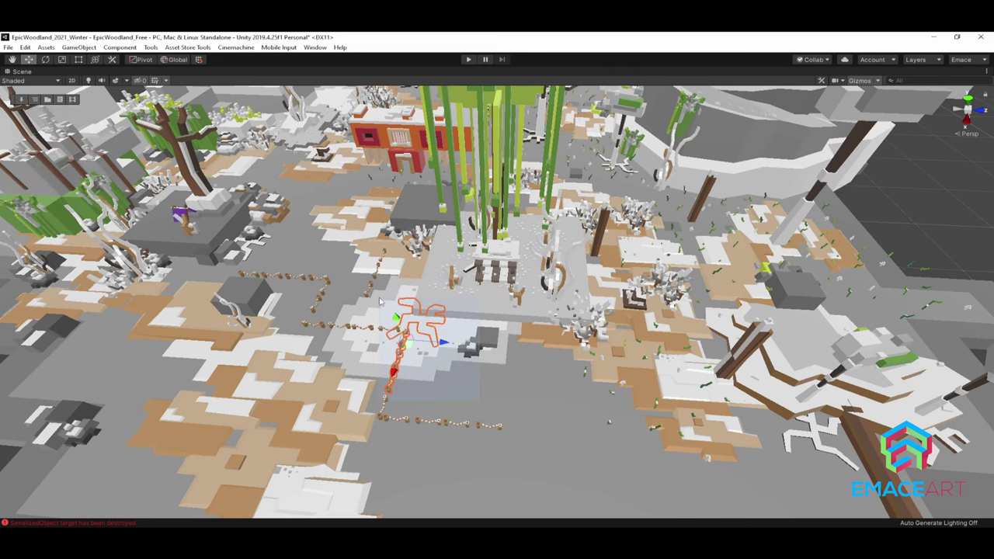
# - Delete the placeholder figure and the stray fence pieces
pyautogui.scroll(5, 380, 301)
pyautogui.press('Delete')
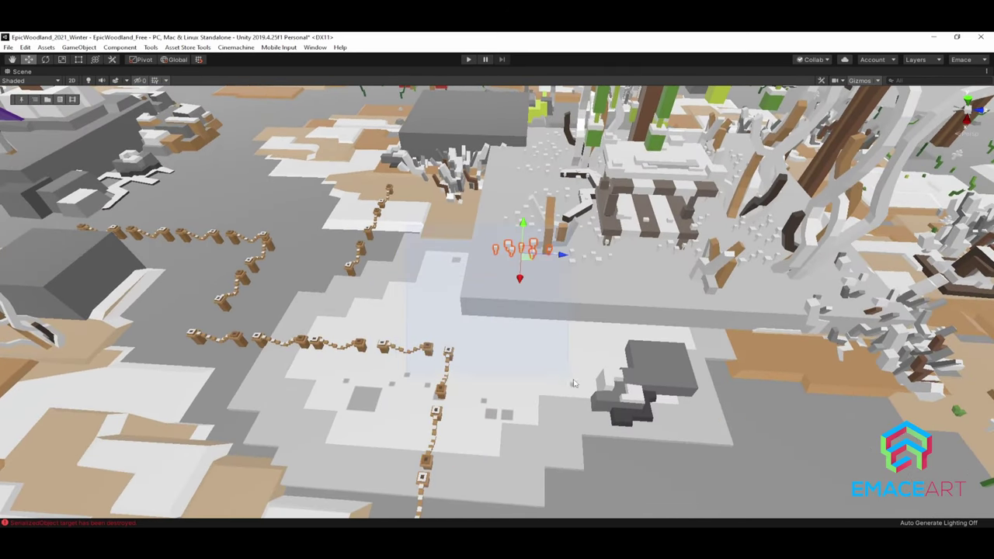
pyautogui.press('Delete')
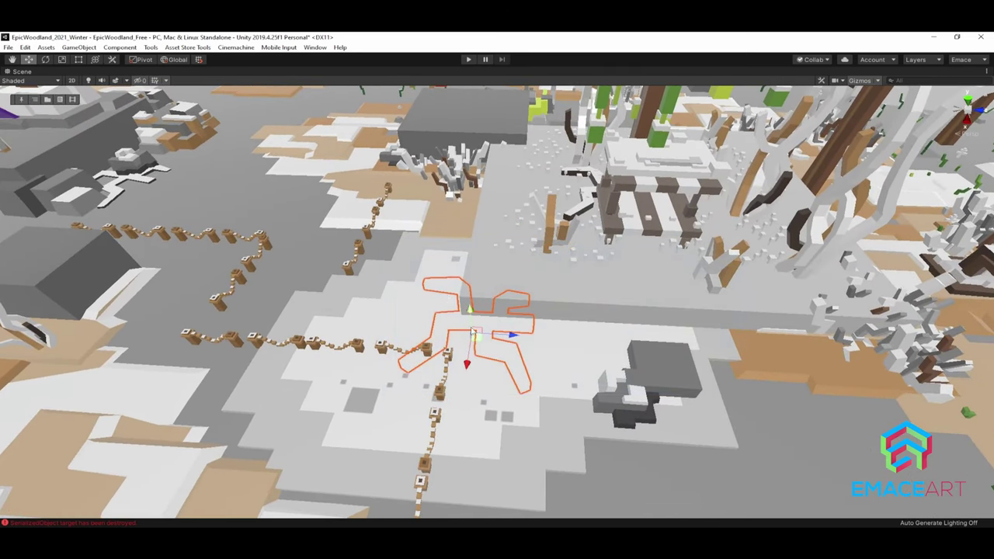
pyautogui.scroll(-6, 497, 322)
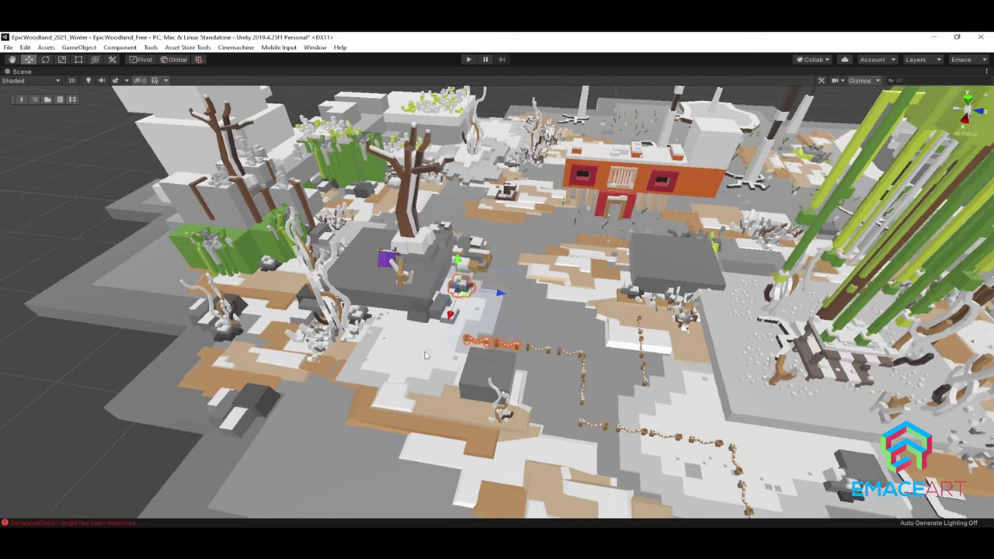
pyautogui.scroll(5, 543, 365)
# - Select the objects on the snowy ground patch and centre them in the view
pyautogui.moveTo(564, 375); pyautogui.dragTo(282, 254)
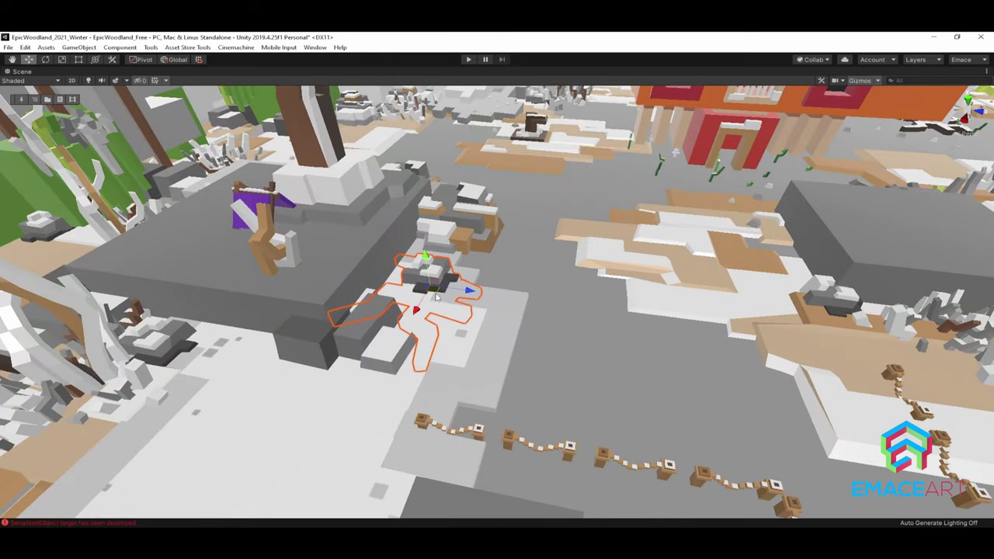
pyautogui.keyDown('alt'); pyautogui.moveTo(436, 295); pyautogui.dragTo(594, 304); pyautogui.keyUp('alt')
pyautogui.moveTo(722, 413)
pyautogui.keyDown('alt'); pyautogui.mouseDown()
pyautogui.moveTo(522, 252)
pyautogui.moveTo(570, 267)
pyautogui.mouseUp(); pyautogui.keyUp('alt')
pyautogui.scroll(3, 523, 247)
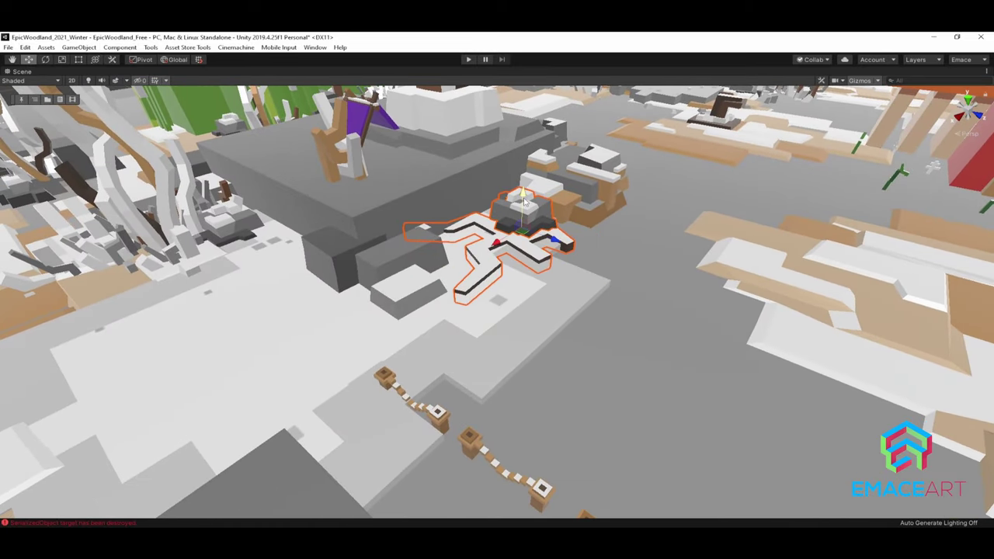
pyautogui.scroll(-5, 547, 324)
pyautogui.scroll(-5, 543, 334)
pyautogui.scroll(-4, 535, 349)
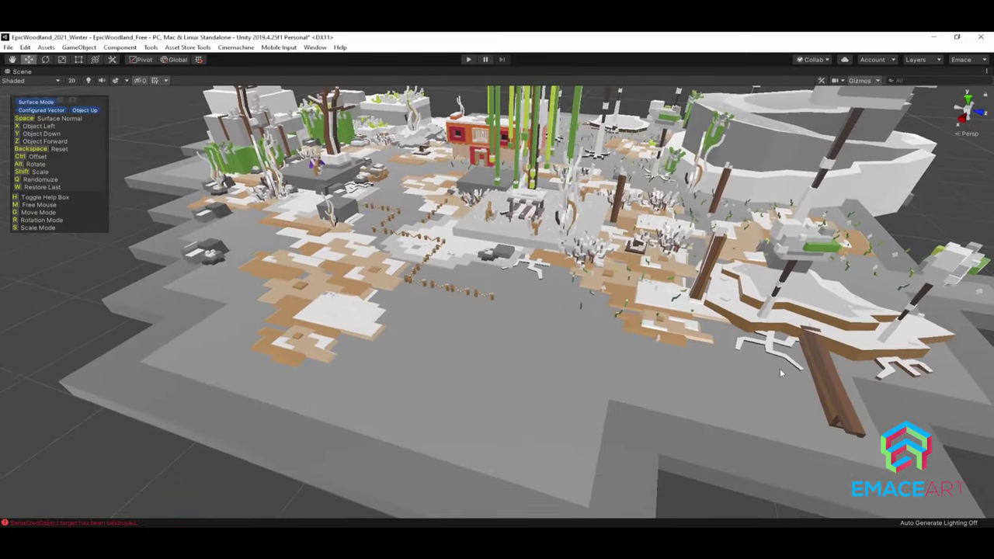
pyautogui.scroll(5, 753, 349)
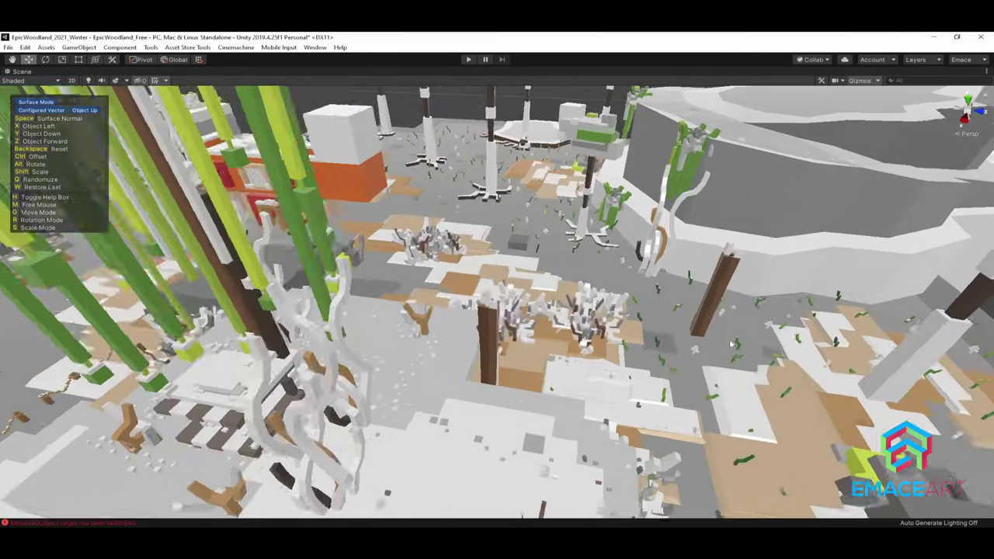
# - Survey the red house, fences and central snowy patch, ending at the round cliff
pyautogui.keyDown('alt'); pyautogui.moveTo(752, 348); pyautogui.dragTo(789, 282); pyautogui.keyUp('alt')
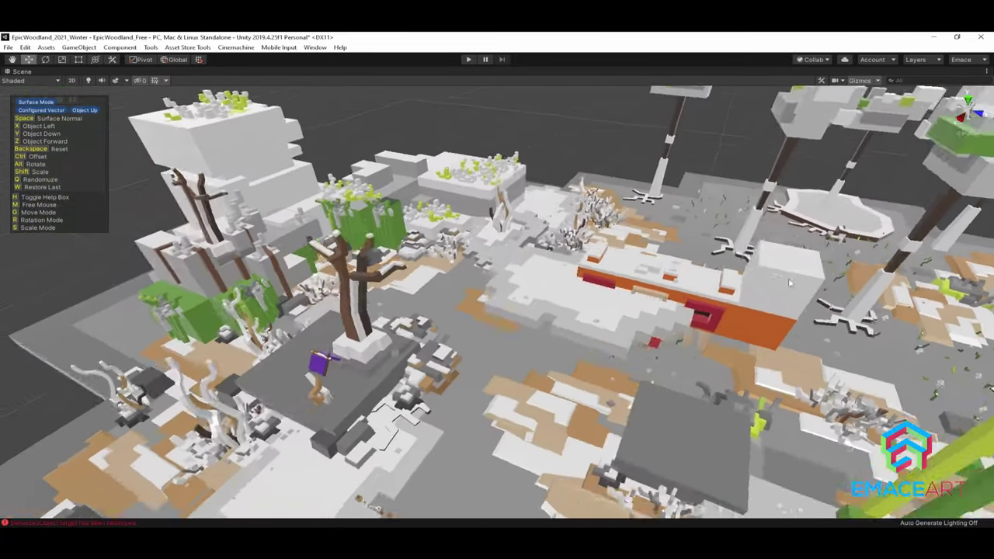
pyautogui.scroll(5, 789, 282)
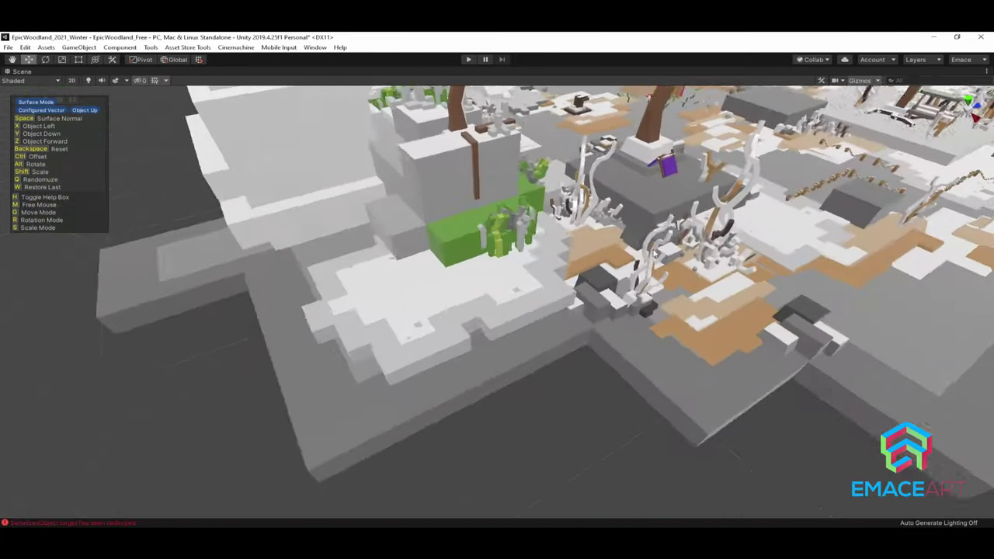
pyautogui.scroll(-3, 707, 255)
pyautogui.scroll(-4, 703, 287)
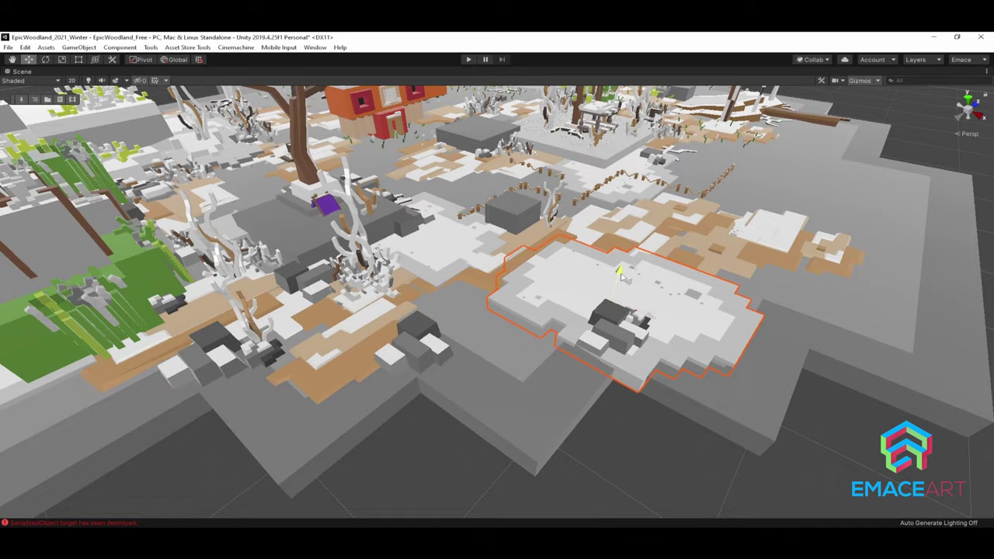
pyautogui.moveTo(622, 296)
pyautogui.mouseDown(button='right')
pyautogui.moveTo(607, 381)
pyautogui.moveTo(590, 365)
pyautogui.moveTo(630, 299)
pyautogui.mouseUp(button='right')
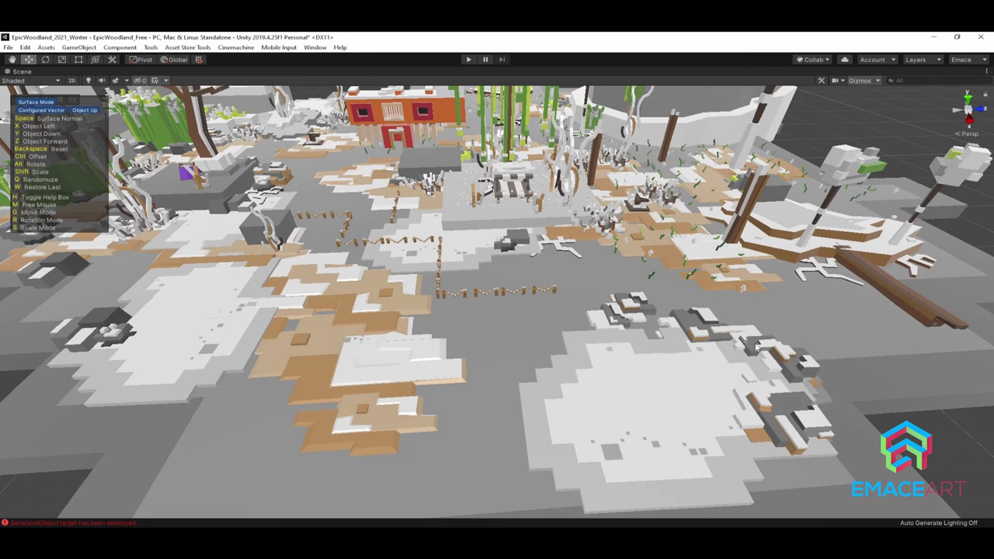
pyautogui.moveTo(590, 355)
pyautogui.mouseDown(button='right')
pyautogui.moveTo(599, 374)
pyautogui.moveTo(592, 331)
pyautogui.mouseUp(button='right')
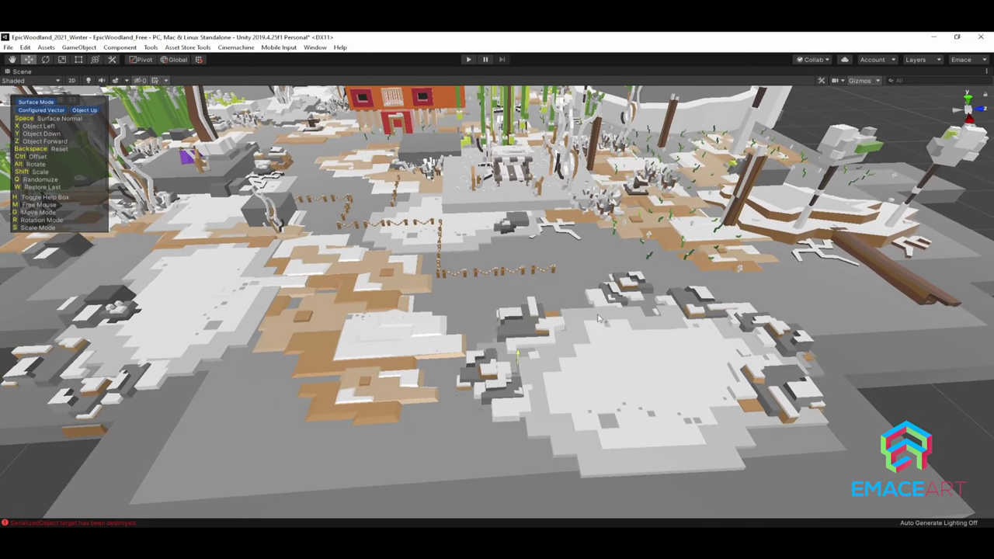
pyautogui.moveTo(642, 394); pyautogui.dragTo(554, 354, button='right')
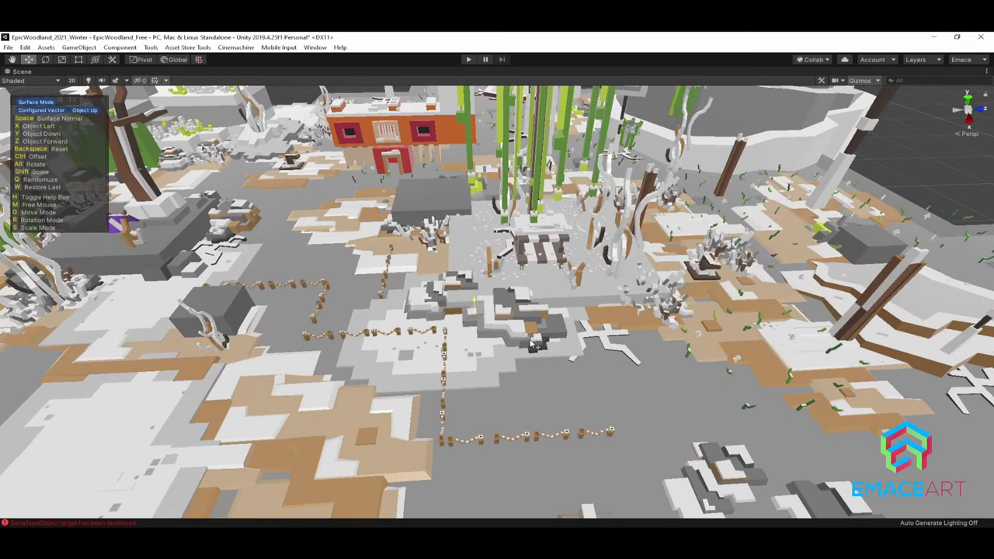
pyautogui.moveTo(510, 341)
pyautogui.mouseDown(button='right')
pyautogui.moveTo(602, 349)
pyautogui.moveTo(613, 327)
pyautogui.mouseUp(button='right')
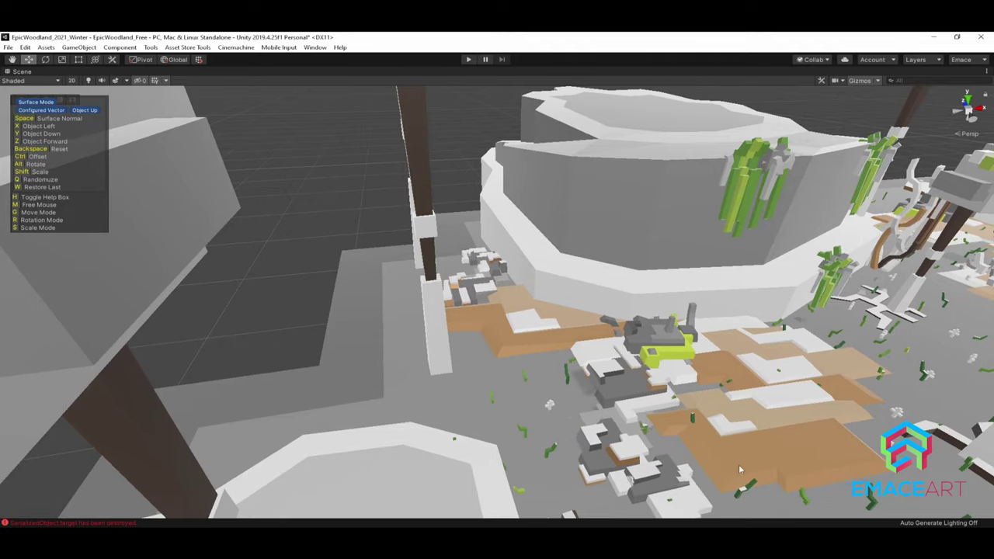
pyautogui.moveTo(721, 448)
pyautogui.mouseDown(button='right')
pyautogui.moveTo(637, 368)
pyautogui.moveTo(679, 405)
pyautogui.mouseUp(button='right')
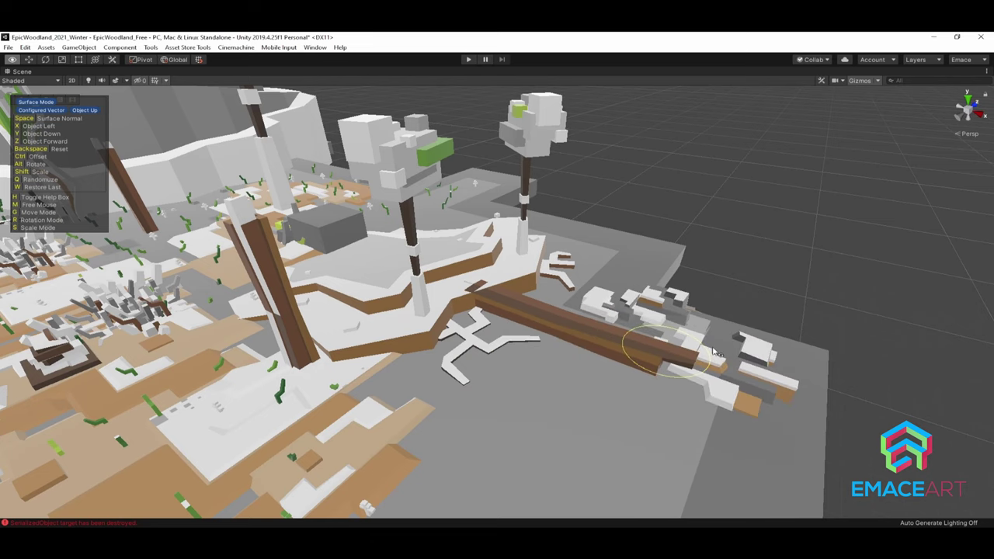
# - Slide the debris cluster beside the log, then survey the woodland from several angles
pyautogui.moveTo(669, 359); pyautogui.dragTo(649, 373)
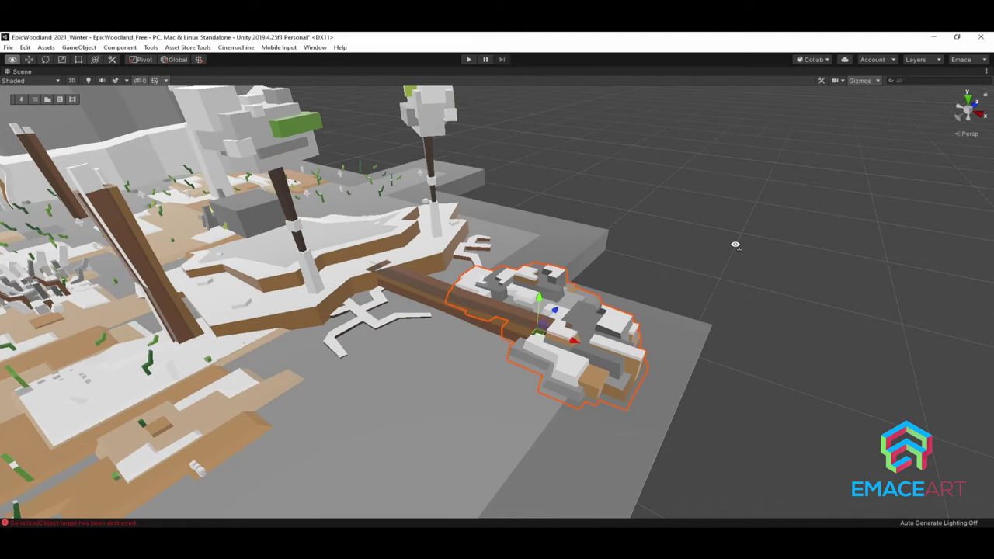
pyautogui.moveTo(656, 330); pyautogui.dragTo(544, 295, button='right')
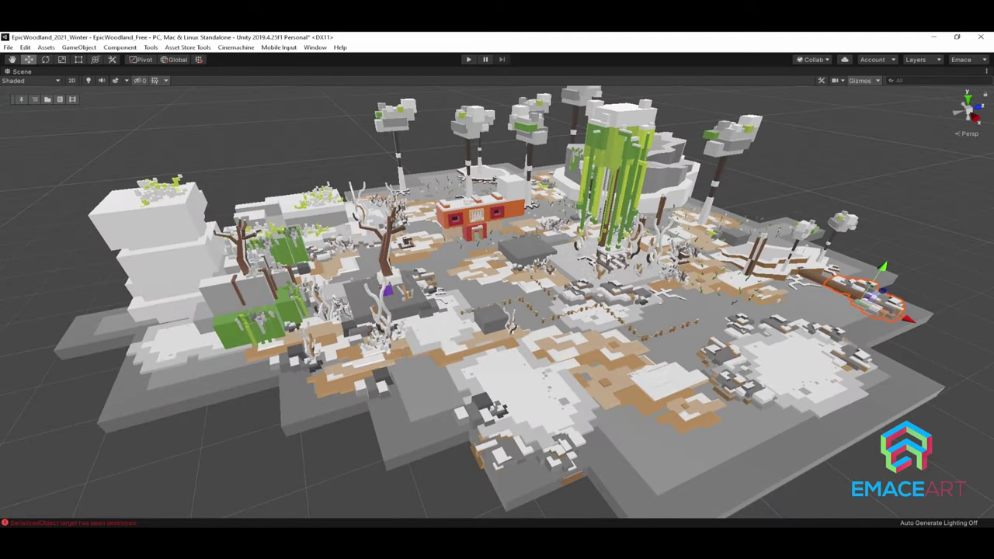
pyautogui.moveTo(609, 206); pyautogui.dragTo(649, 208, button='right')
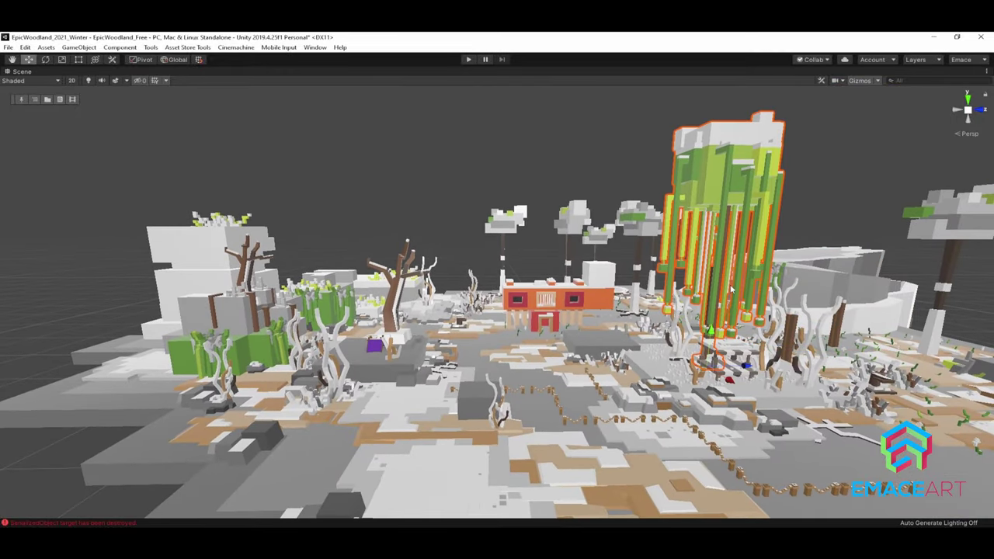
pyautogui.moveTo(729, 289)
pyautogui.mouseDown(button='right')
pyautogui.moveTo(747, 281)
pyautogui.moveTo(633, 357)
pyautogui.moveTo(666, 376)
pyautogui.moveTo(689, 347)
pyautogui.moveTo(576, 325)
pyautogui.moveTo(623, 322)
pyautogui.mouseUp(button='right')
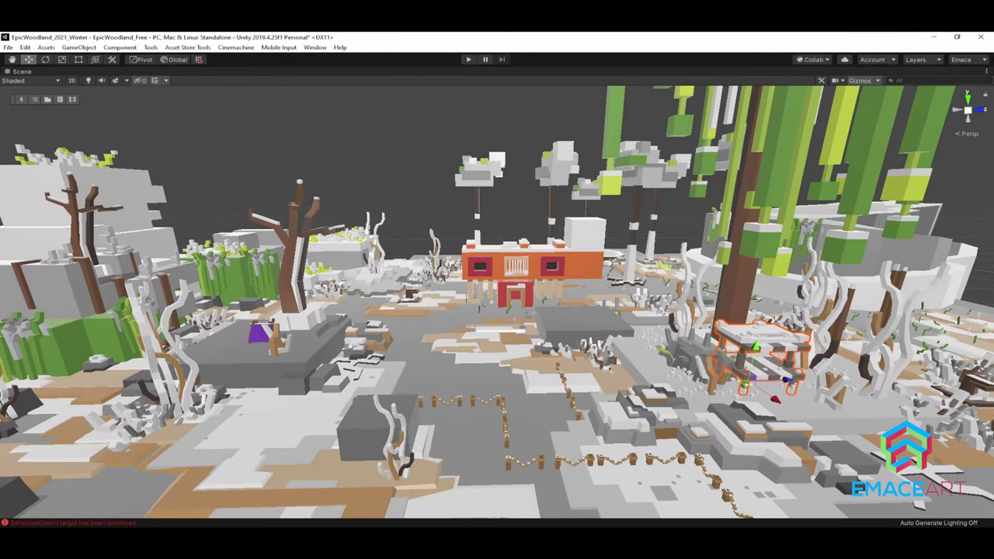
pyautogui.moveTo(481, 335); pyautogui.dragTo(481, 336, button='right')
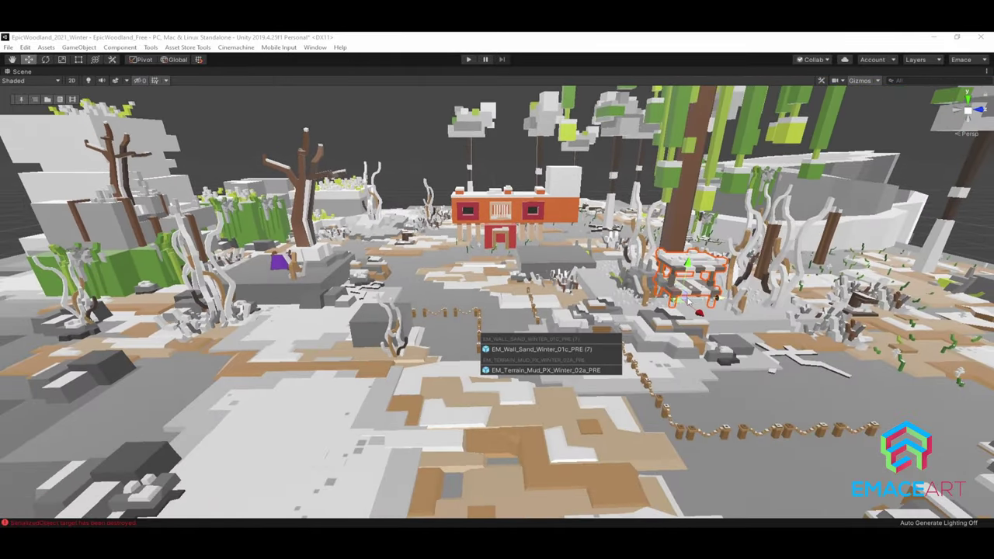
pyautogui.moveTo(681, 306)
pyautogui.mouseDown(button='right')
pyautogui.moveTo(566, 305)
pyautogui.moveTo(597, 220)
pyautogui.mouseUp(button='right')
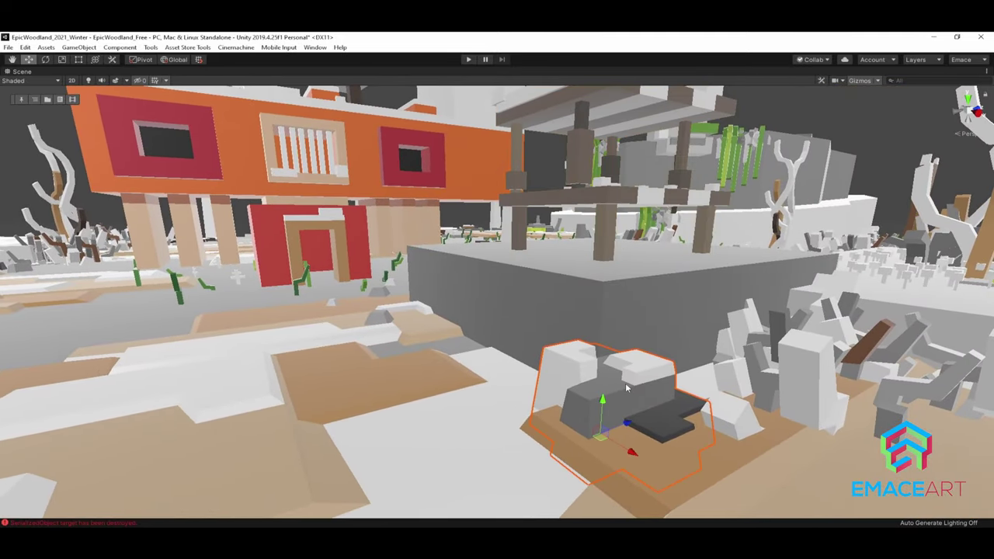
pyautogui.moveTo(625, 383); pyautogui.dragTo(569, 359, button='right')
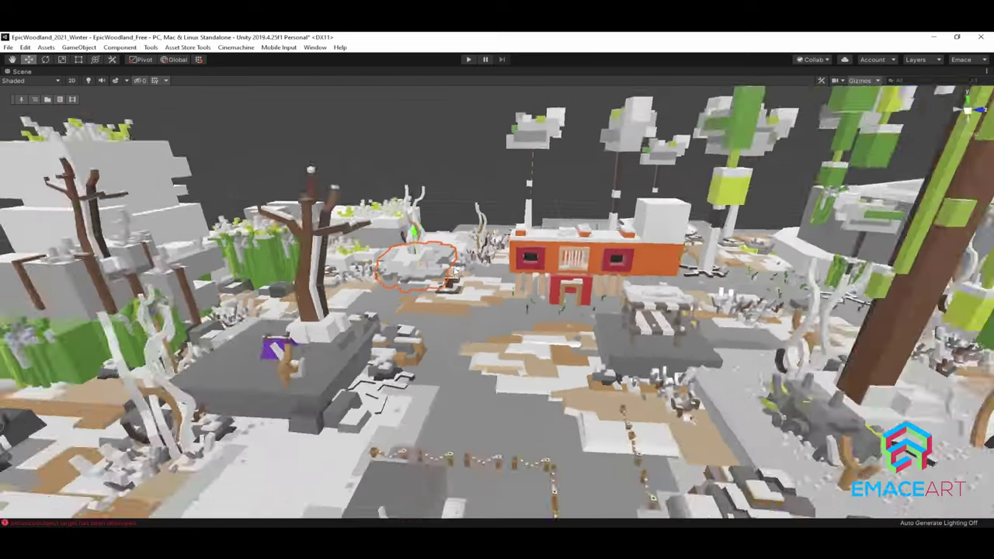
pyautogui.moveTo(454, 270)
pyautogui.mouseDown(button='right')
pyautogui.moveTo(497, 280)
pyautogui.moveTo(535, 231)
pyautogui.mouseUp(button='right')
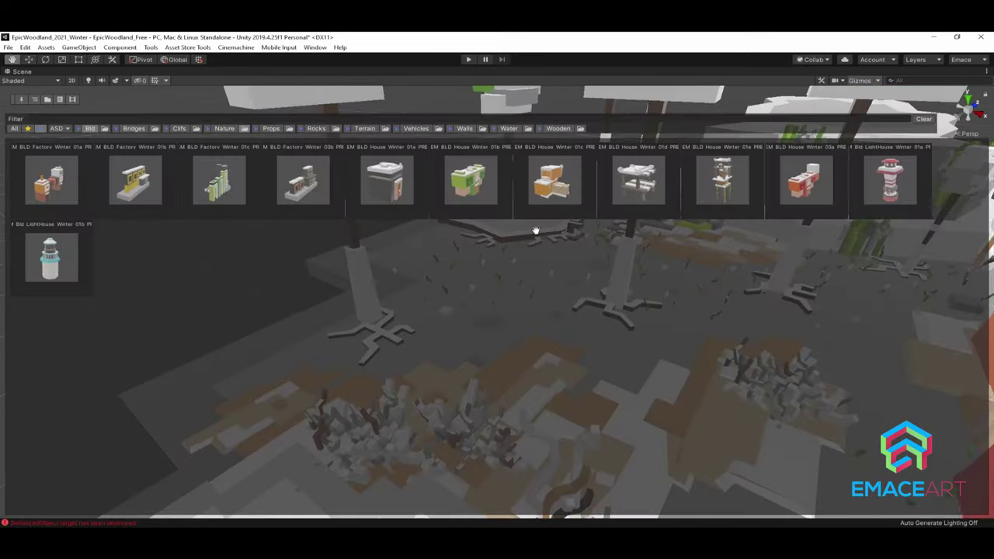
# - Toggle the Bridges and Bld palette filters on and off and maximise the scene view
pyautogui.click(133, 128)
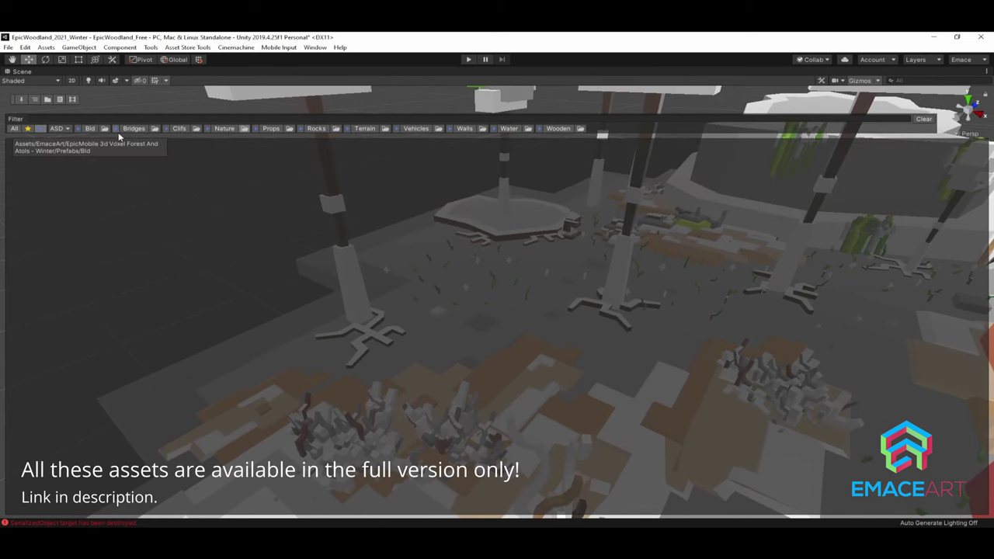
pyautogui.hotkey('shift', 'space')
pyautogui.click(209, 129)
pyautogui.hotkey('shift', 'space')
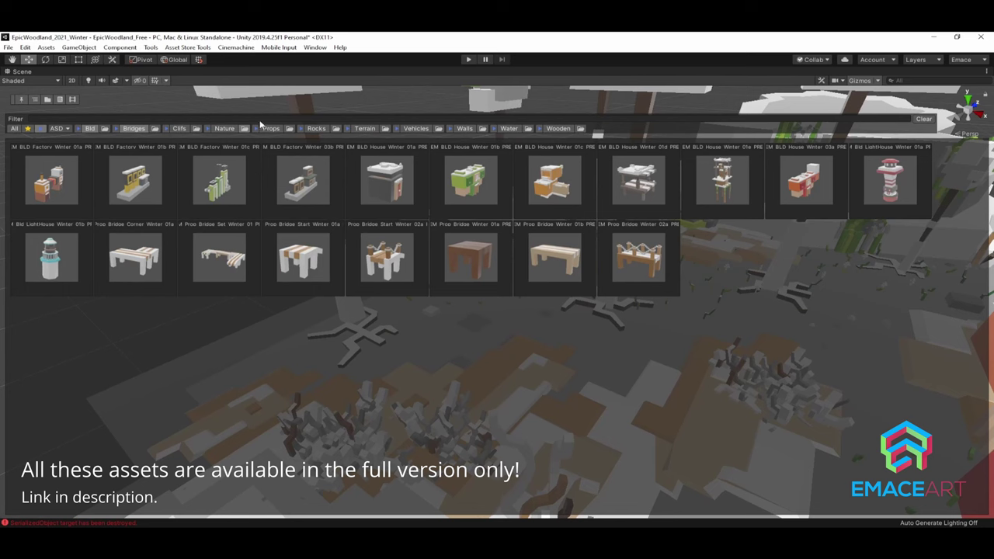
pyautogui.click(130, 132)
pyautogui.click(88, 130)
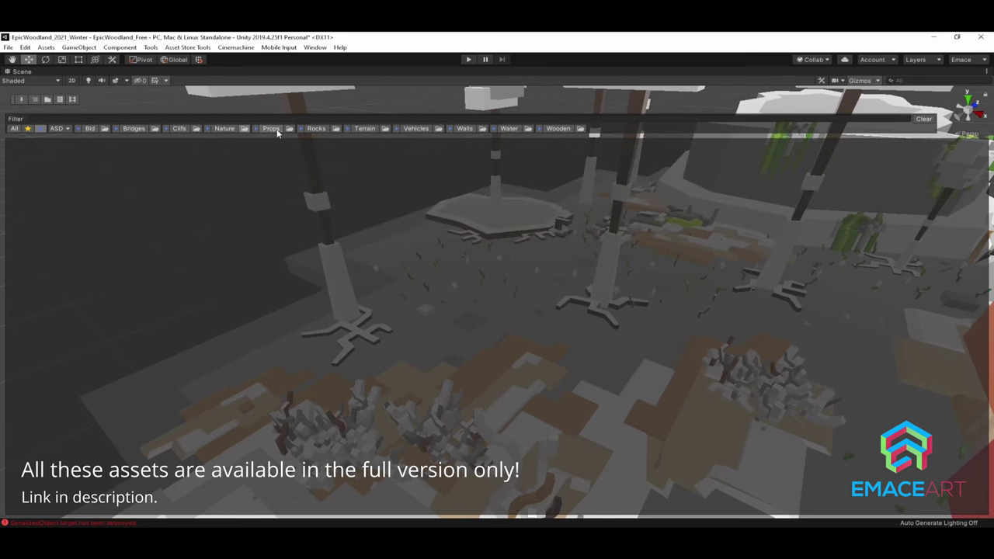
# - Preview the Props, Water and Wooden categories, then pick a grey rock prefab
pyautogui.click(273, 129)
pyautogui.click(273, 130)
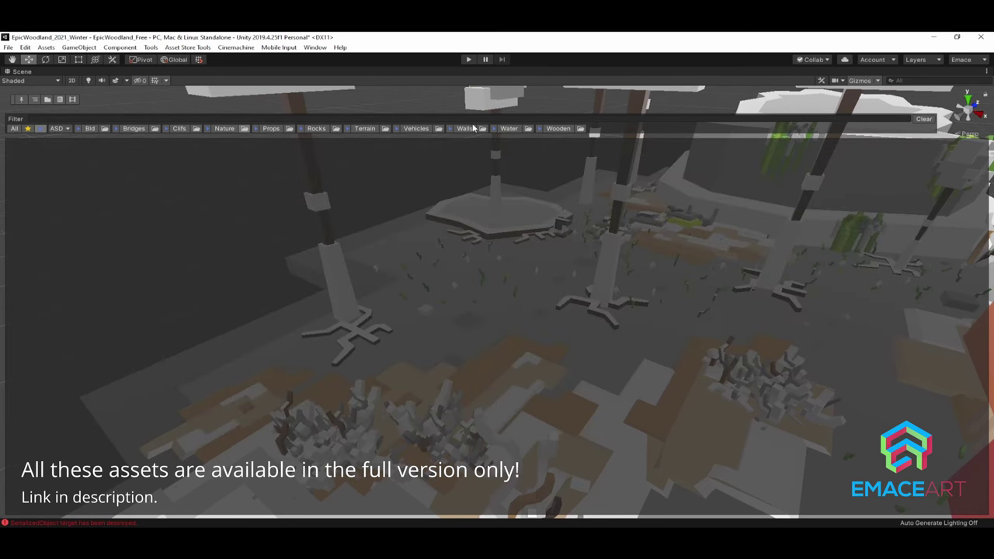
pyautogui.click(512, 129)
pyautogui.click(514, 129)
pyautogui.click(555, 129)
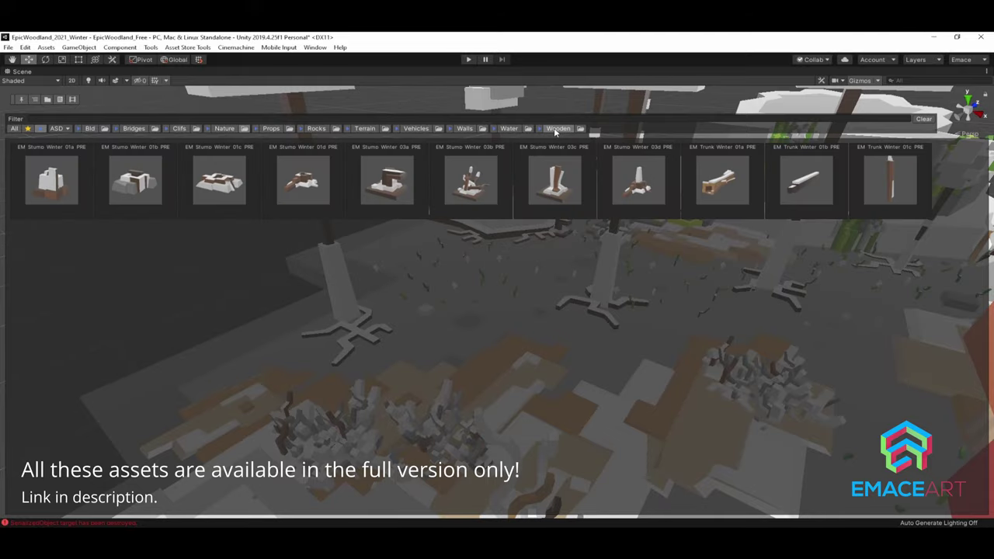
pyautogui.click(554, 127)
pyautogui.click(465, 129)
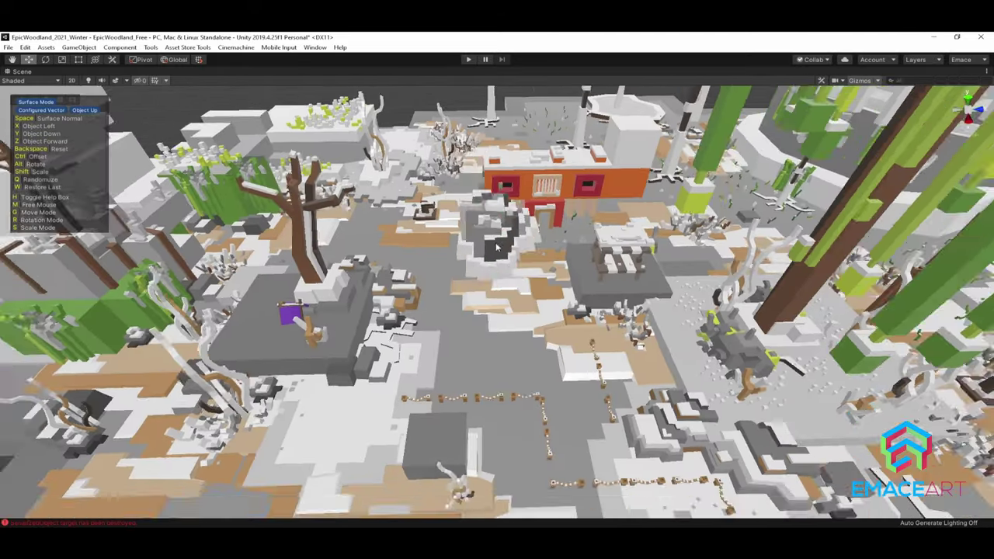
# - Place a mossy snowy rock wall piece from the Walls prefabs at the level's front edge
pyautogui.moveTo(497, 247)
pyautogui.mouseDown(button='right')
pyautogui.moveTo(389, 273)
pyautogui.moveTo(614, 244)
pyautogui.mouseUp(button='right')
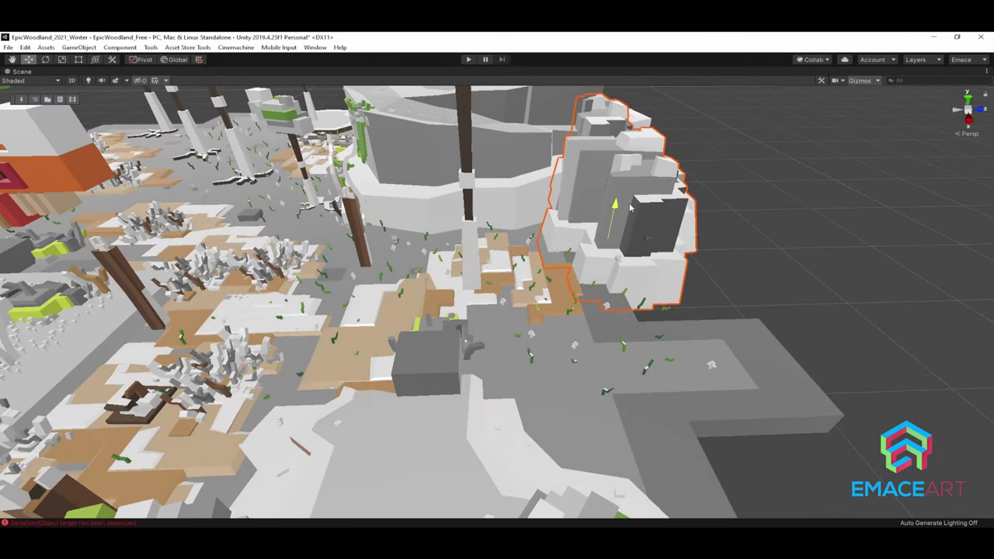
pyautogui.moveTo(630, 208)
pyautogui.mouseDown(button='right')
pyautogui.moveTo(571, 198)
pyautogui.moveTo(599, 278)
pyautogui.moveTo(535, 271)
pyautogui.mouseUp(button='right')
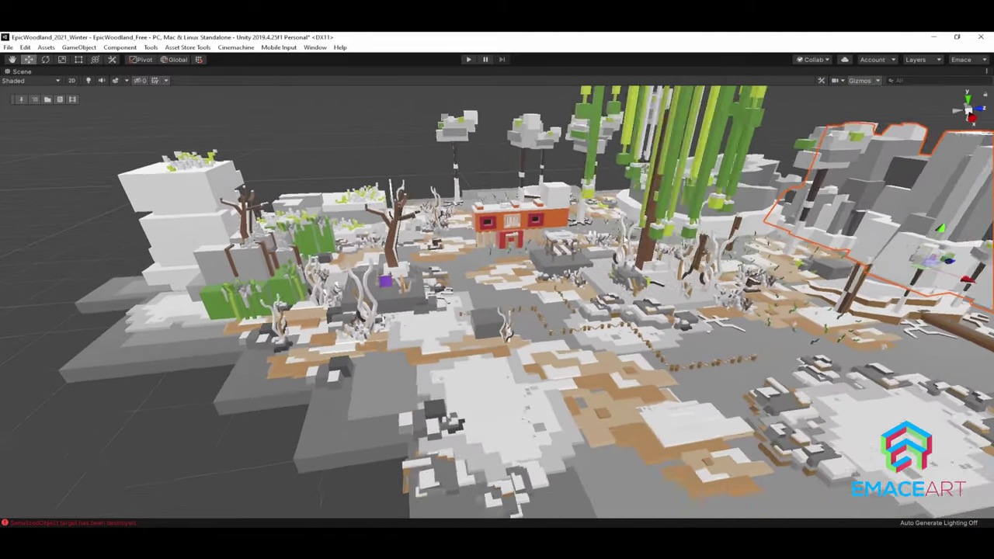
pyautogui.press('space')
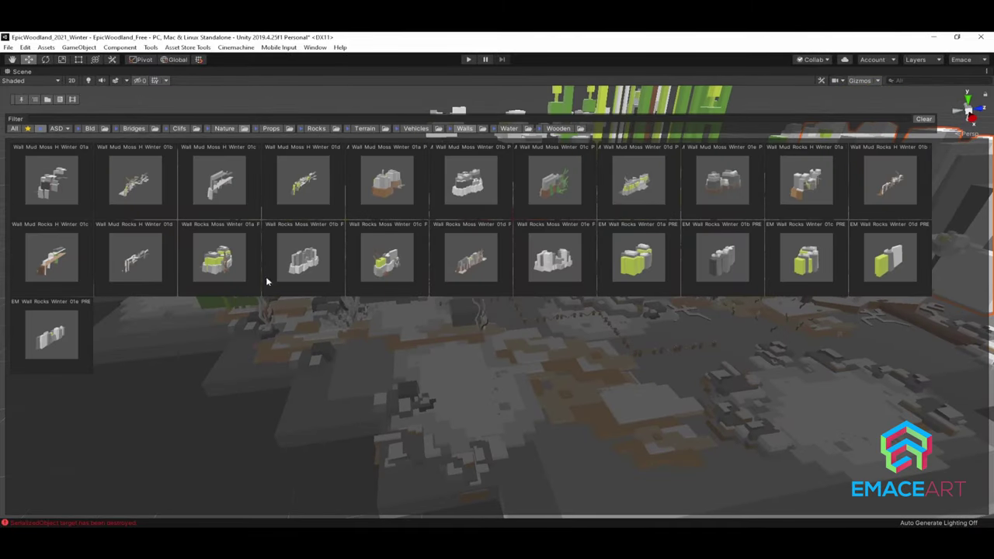
pyautogui.click(51, 335)
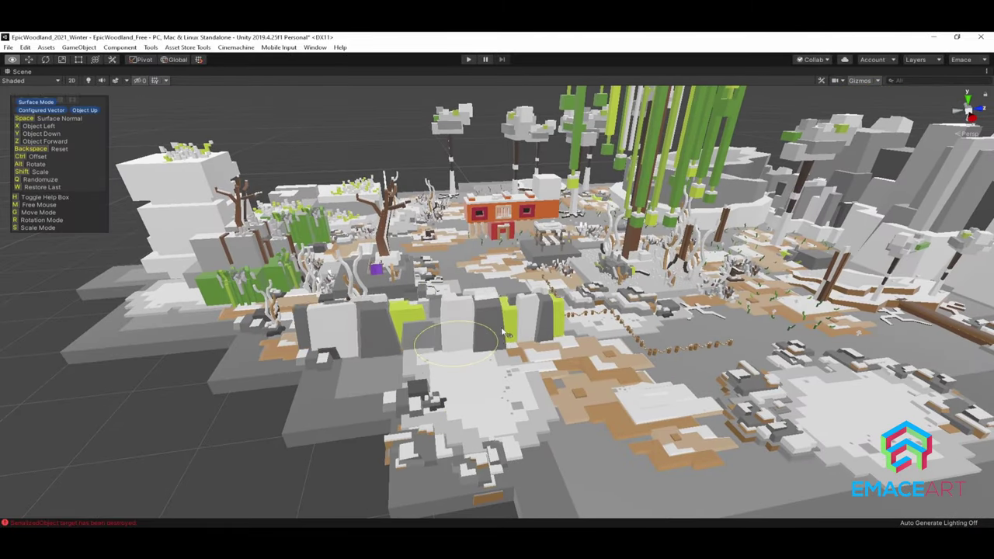
pyautogui.moveTo(498, 329)
pyautogui.mouseDown(button='right')
pyautogui.moveTo(815, 359)
pyautogui.moveTo(605, 316)
pyautogui.moveTo(395, 297)
pyautogui.mouseUp(button='right')
pyautogui.click(816, 358)
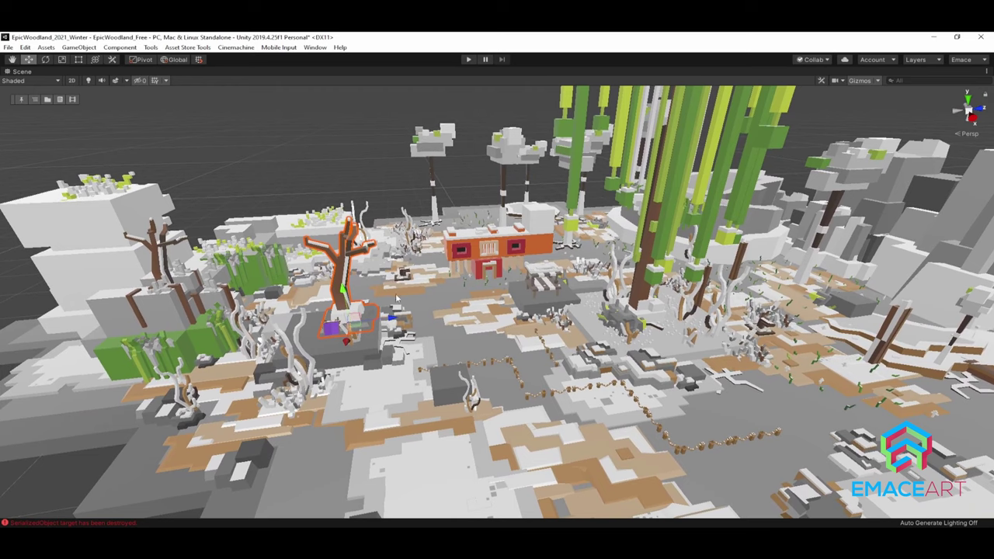
pyautogui.moveTo(619, 319); pyautogui.dragTo(581, 304, button='right')
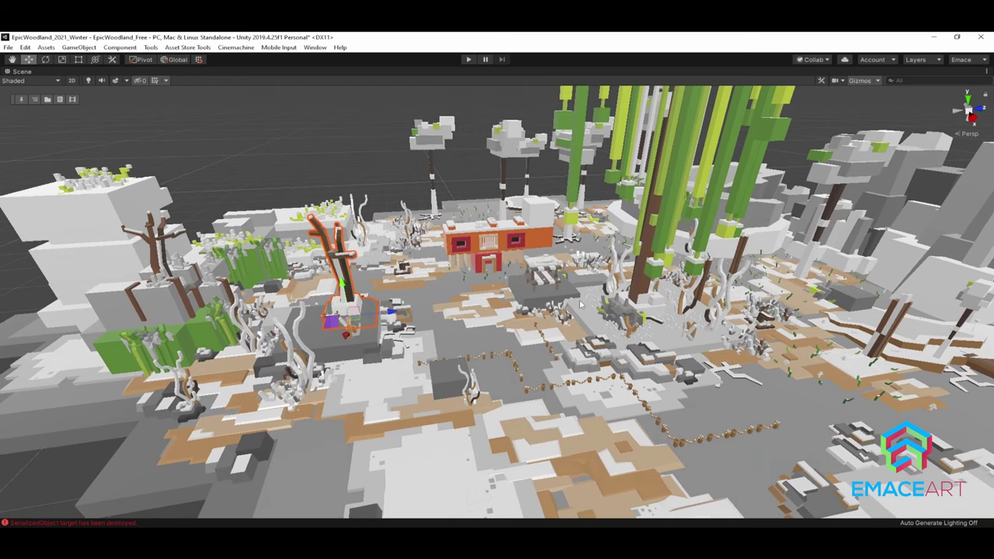
# - Shift the small purple tent left to the grey block's edge beside the snowy tree
pyautogui.press('f')
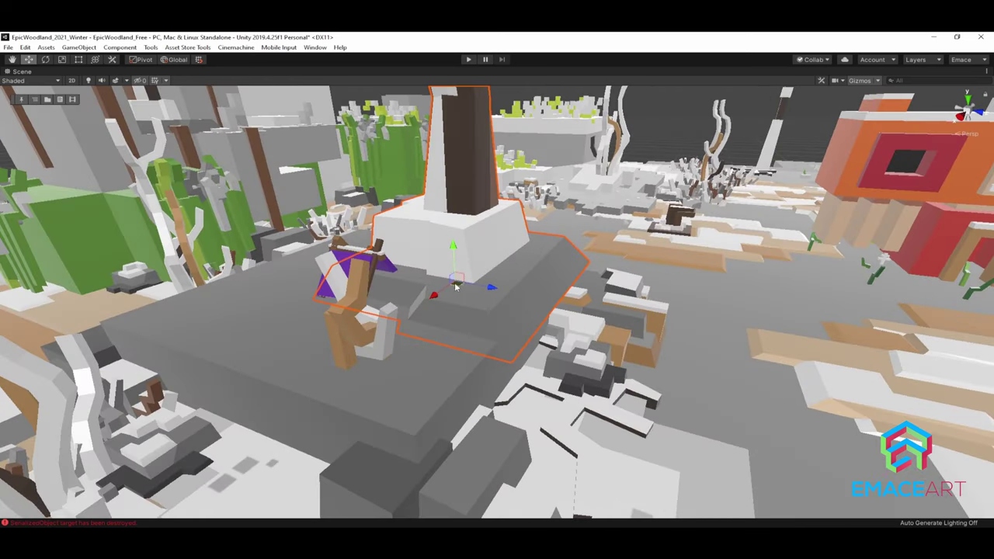
pyautogui.moveTo(468, 326)
pyautogui.mouseDown(button='right')
pyautogui.moveTo(481, 302)
pyautogui.moveTo(454, 297)
pyautogui.mouseUp(button='right')
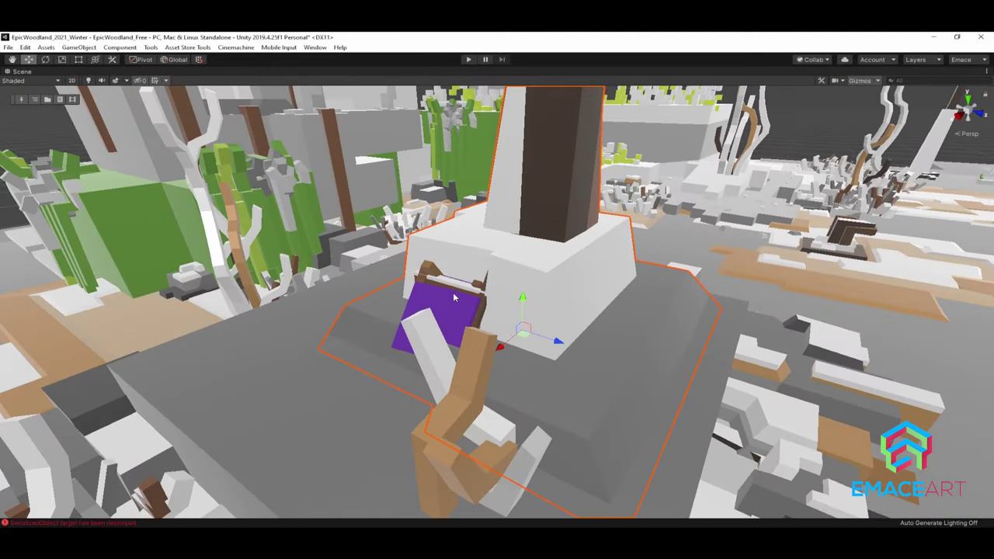
pyautogui.moveTo(463, 342); pyautogui.dragTo(241, 322)
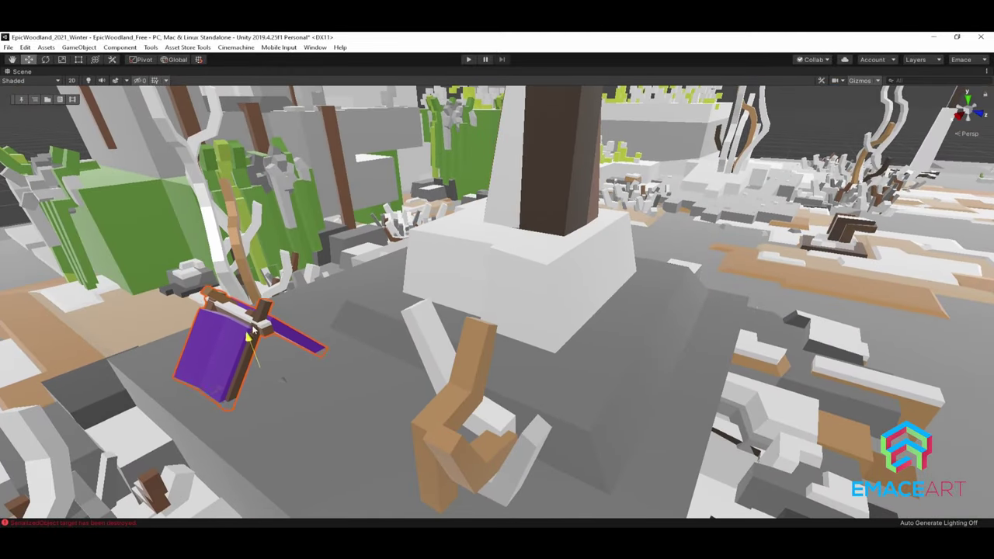
# - Place a root-covered brown wall prefab from the palette beside the green plants
pyautogui.press('space')
pyautogui.click(563, 185)
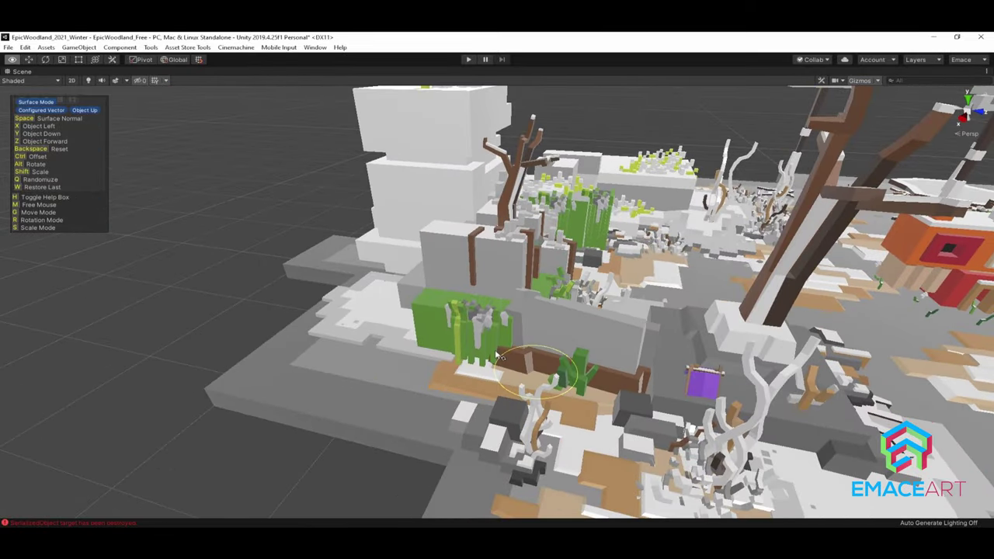
pyautogui.moveTo(496, 355)
pyautogui.keyDown('alt'); pyautogui.mouseDown()
pyautogui.moveTo(610, 365)
pyautogui.moveTo(663, 327)
pyautogui.mouseUp(); pyautogui.keyUp('alt')
pyautogui.click(566, 239)
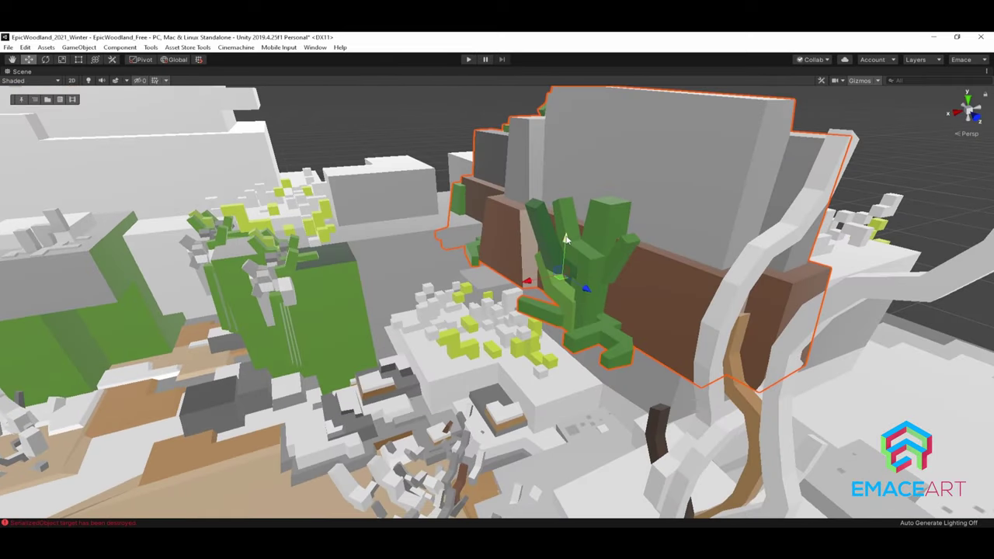
# - Slide the rooted wall down onto the lower surface and nudge it slightly left
pyautogui.moveTo(566, 239); pyautogui.dragTo(581, 331)
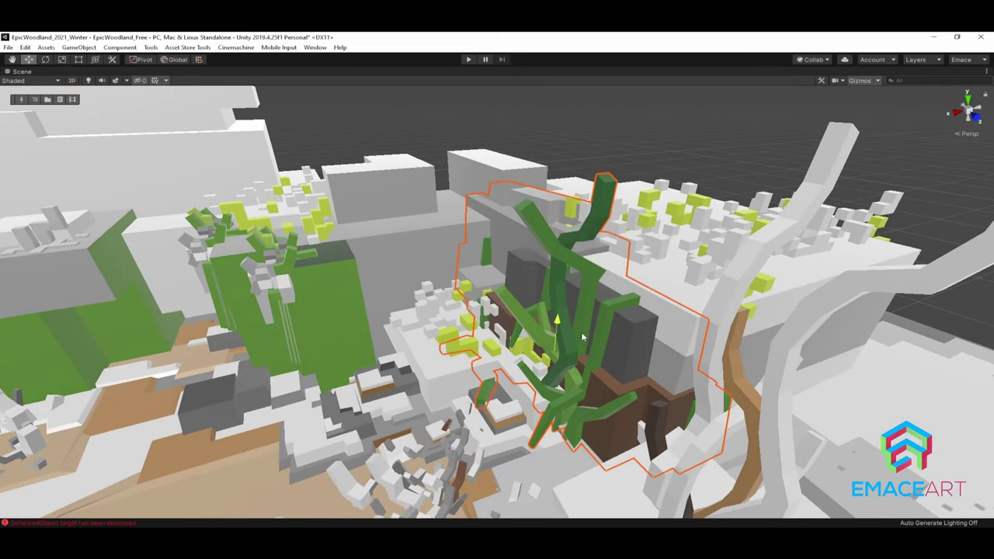
pyautogui.scroll(3, 585, 328)
pyautogui.moveTo(518, 333); pyautogui.dragTo(534, 344)
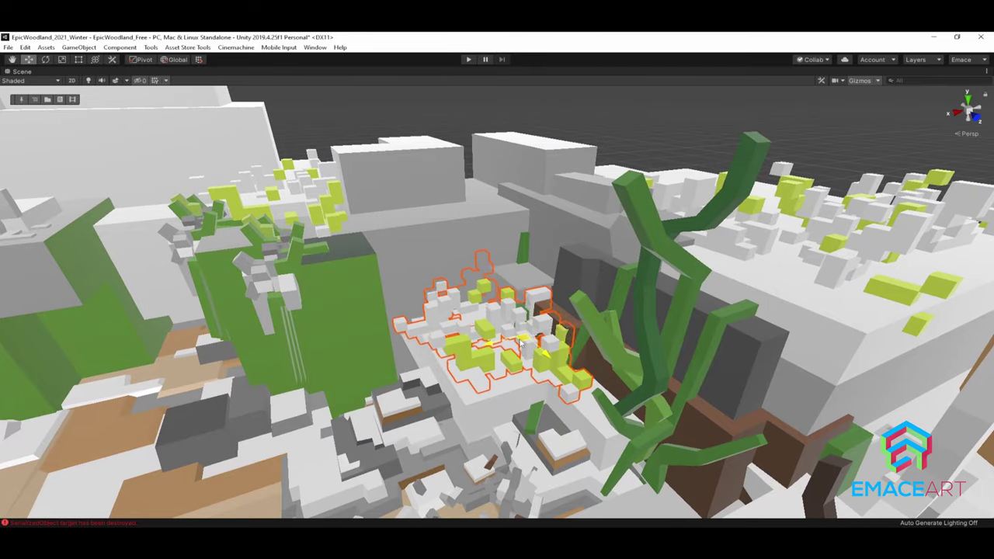
pyautogui.moveTo(521, 344)
pyautogui.mouseDown(button='right')
pyautogui.moveTo(548, 326)
pyautogui.moveTo(730, 336)
pyautogui.moveTo(657, 325)
pyautogui.moveTo(629, 297)
pyautogui.mouseUp(button='right')
# - Move the rooted wall up and left onto the tall white cliff rock beside the round snowy cliff
pyautogui.click(661, 296)
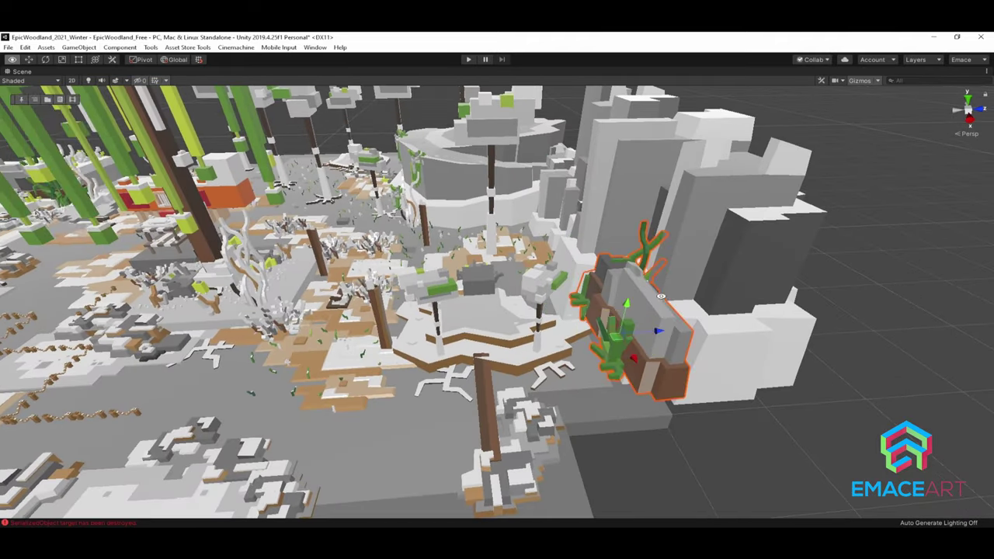
pyautogui.press('w')
pyautogui.moveTo(660, 296); pyautogui.dragTo(638, 343)
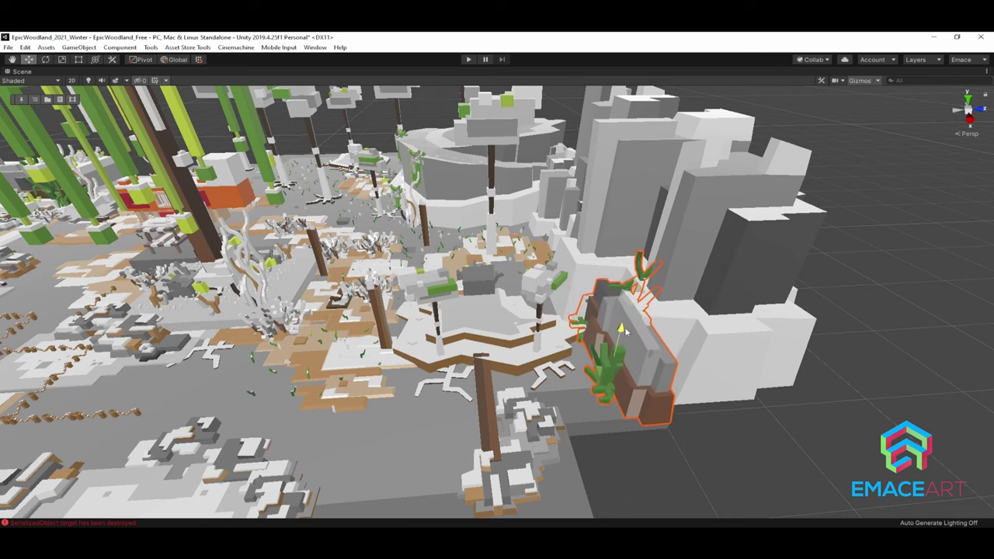
pyautogui.press('f')
pyautogui.moveTo(497, 369); pyautogui.dragTo(457, 351)
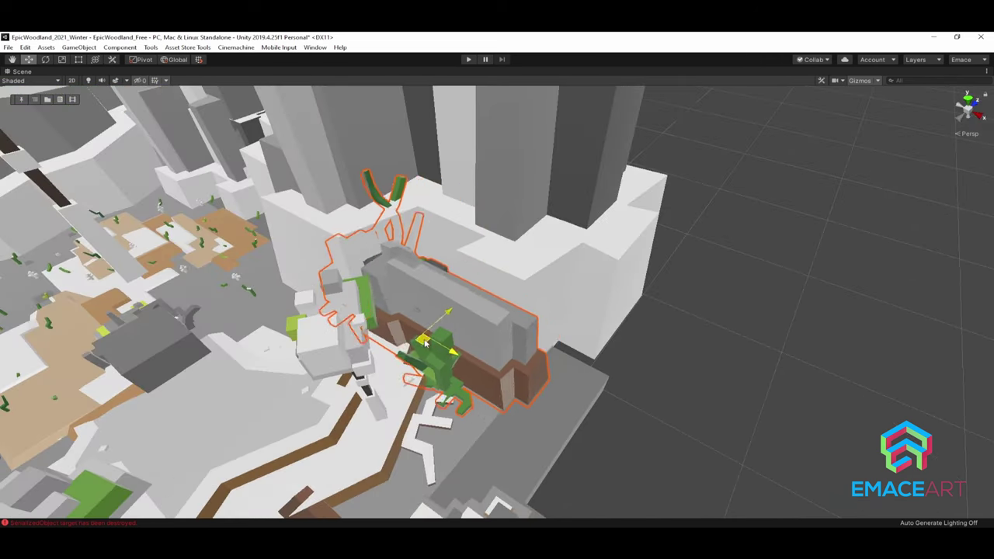
pyautogui.moveTo(457, 351); pyautogui.dragTo(371, 270, button='right')
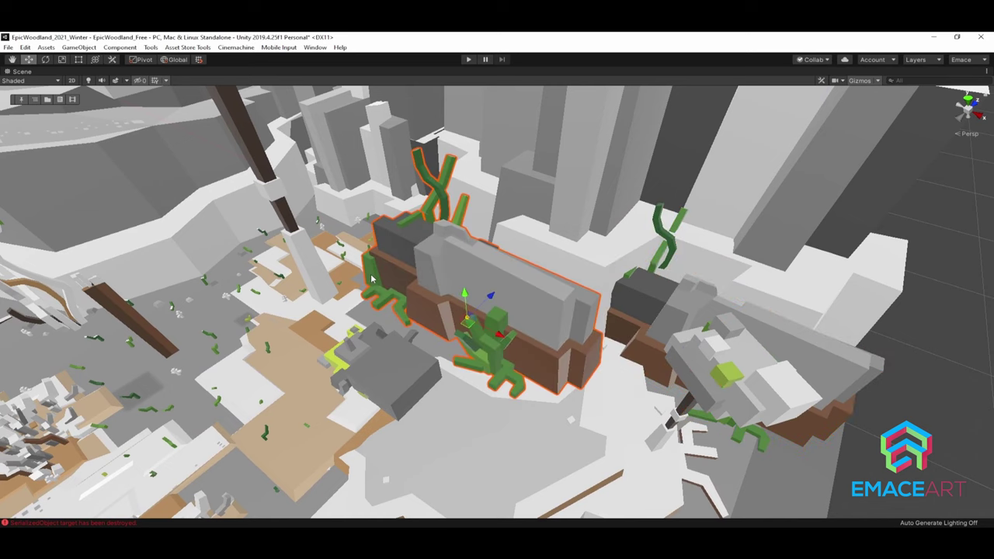
pyautogui.moveTo(463, 314); pyautogui.dragTo(447, 226)
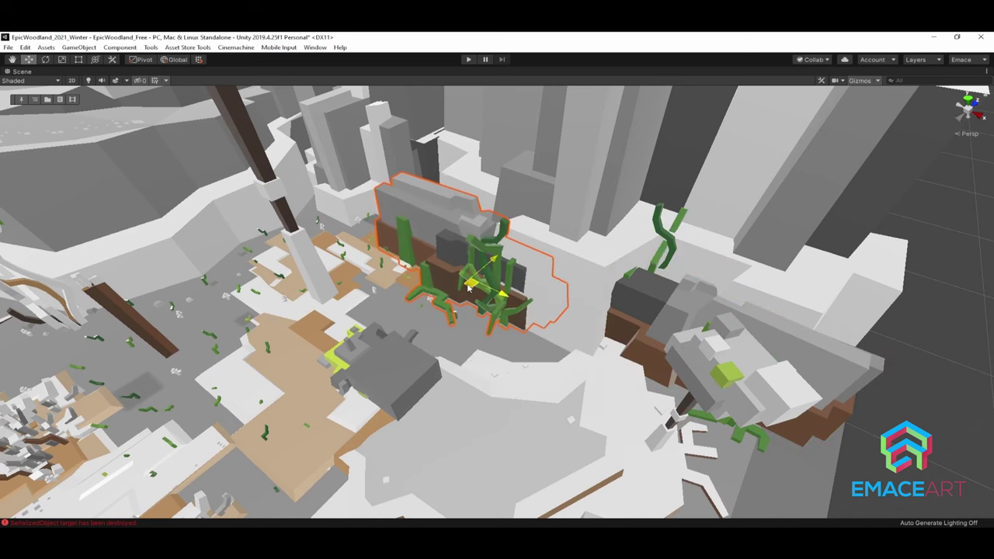
pyautogui.moveTo(469, 288); pyautogui.dragTo(442, 249)
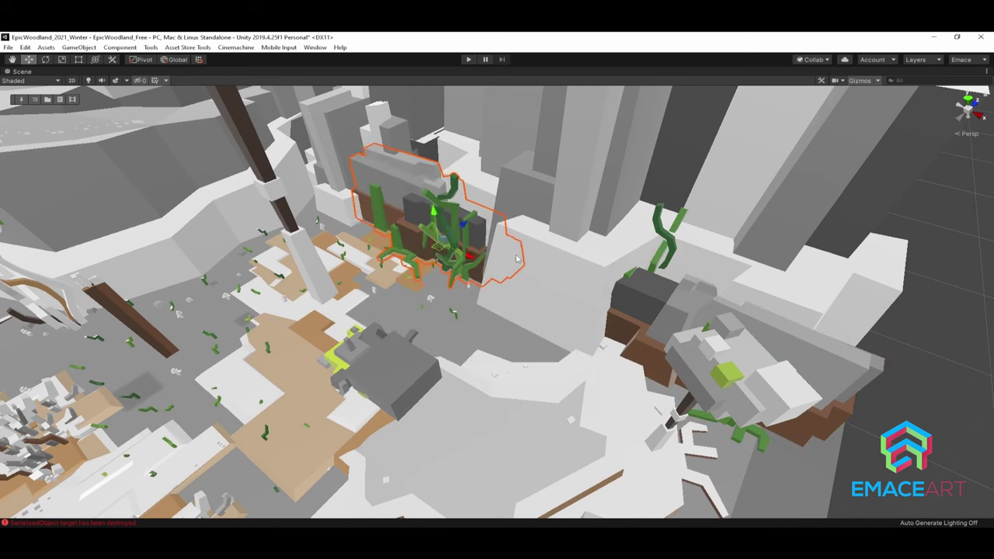
pyautogui.moveTo(547, 281); pyautogui.dragTo(512, 264, button='right')
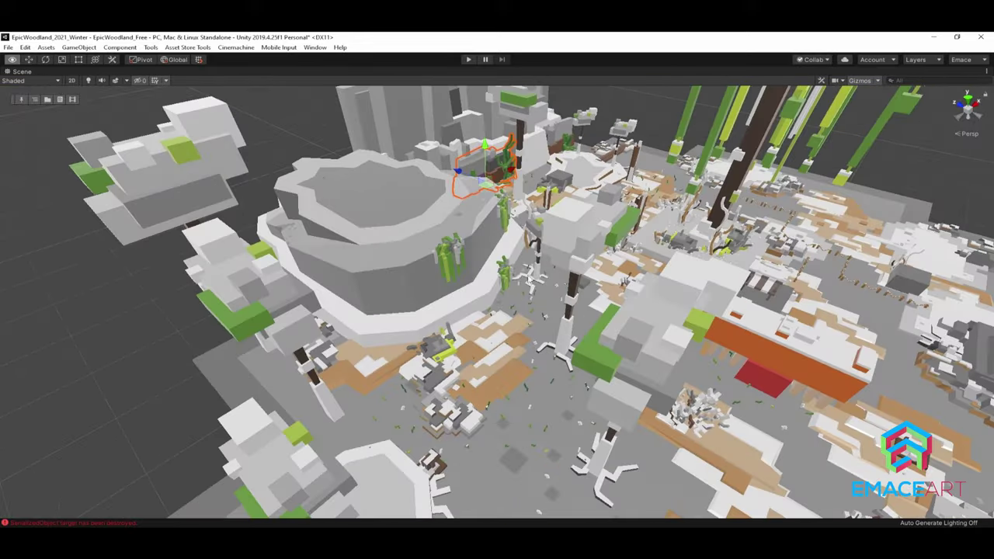